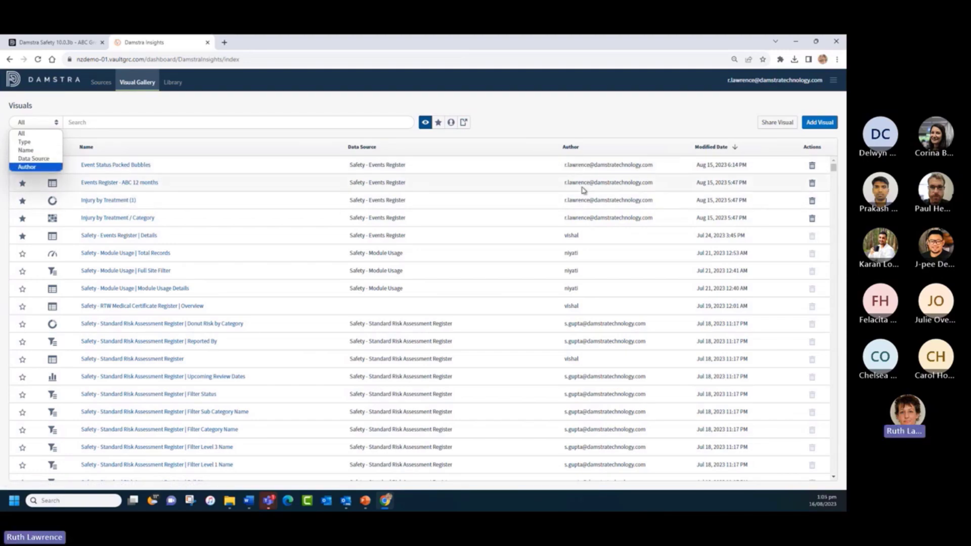
- Favourite the Event Status Packed Bubbles visual and filter the list to favourited visuals
click(164, 103)
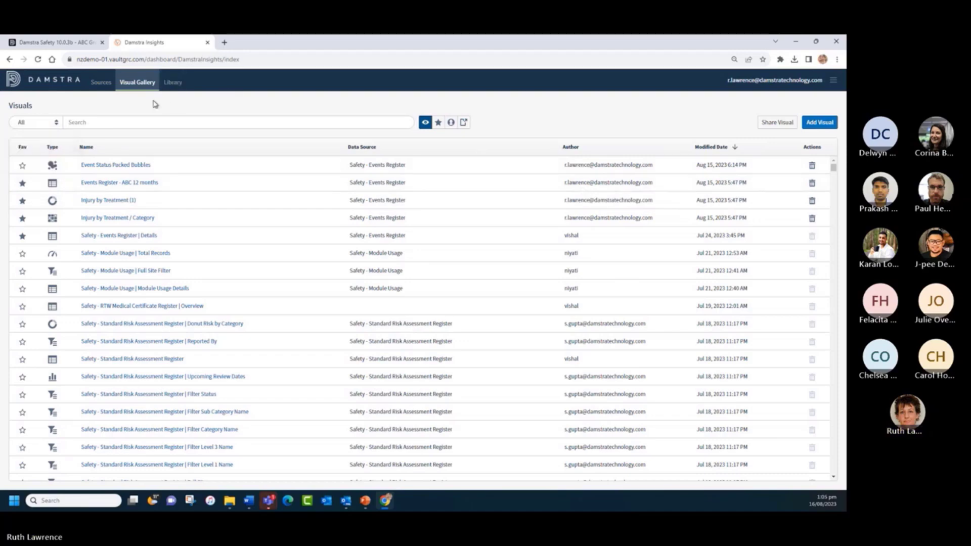
click(23, 165)
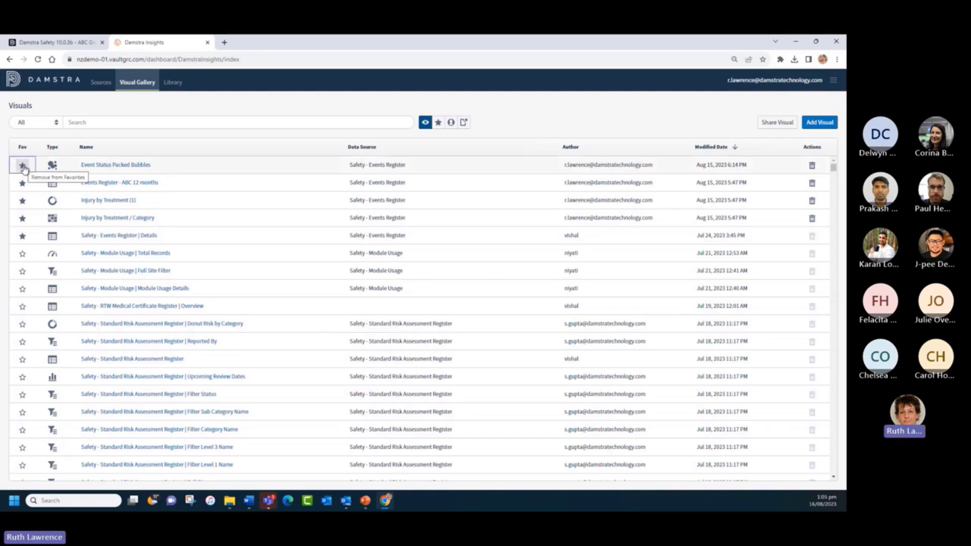
click(438, 123)
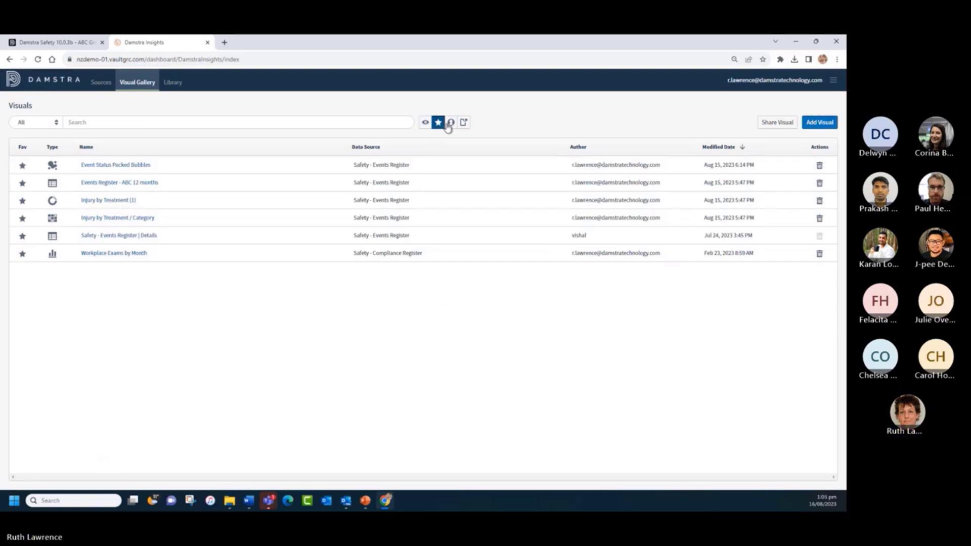
- Cycle through the my items, shared and all visual filters, then open the dashboard Library
click(451, 124)
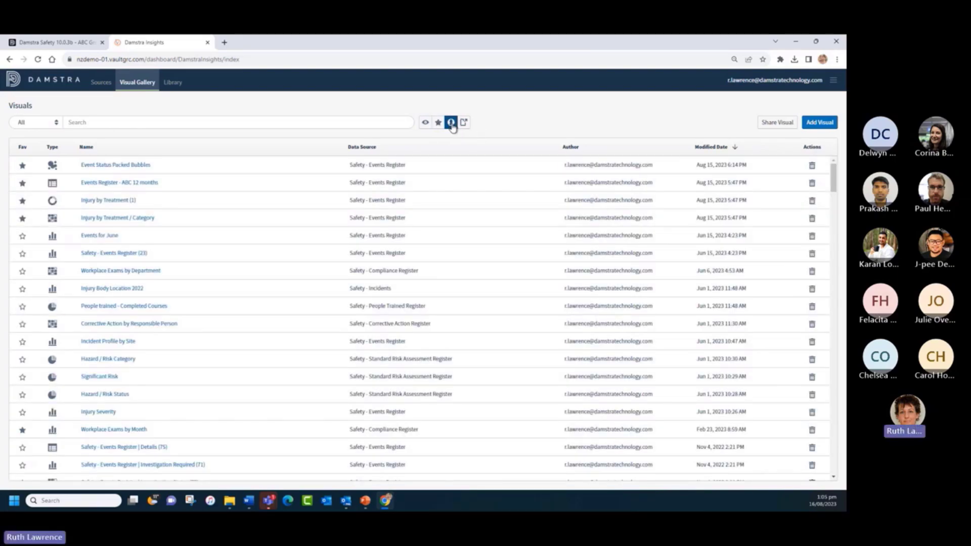
click(462, 124)
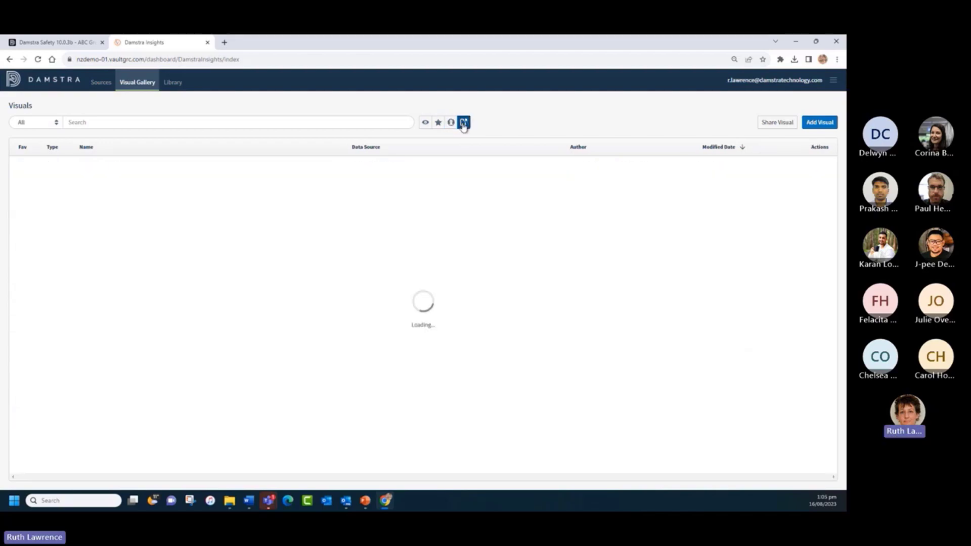
click(424, 123)
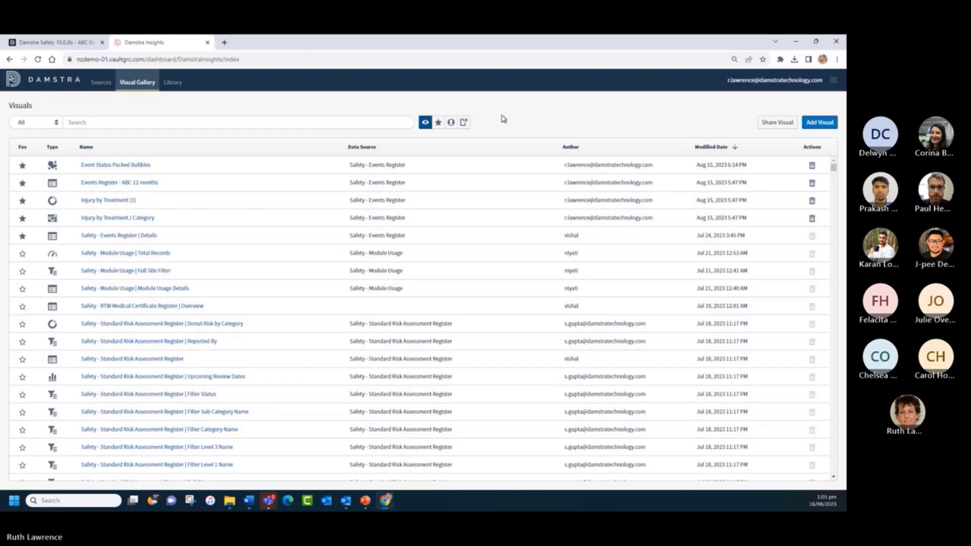
click(172, 83)
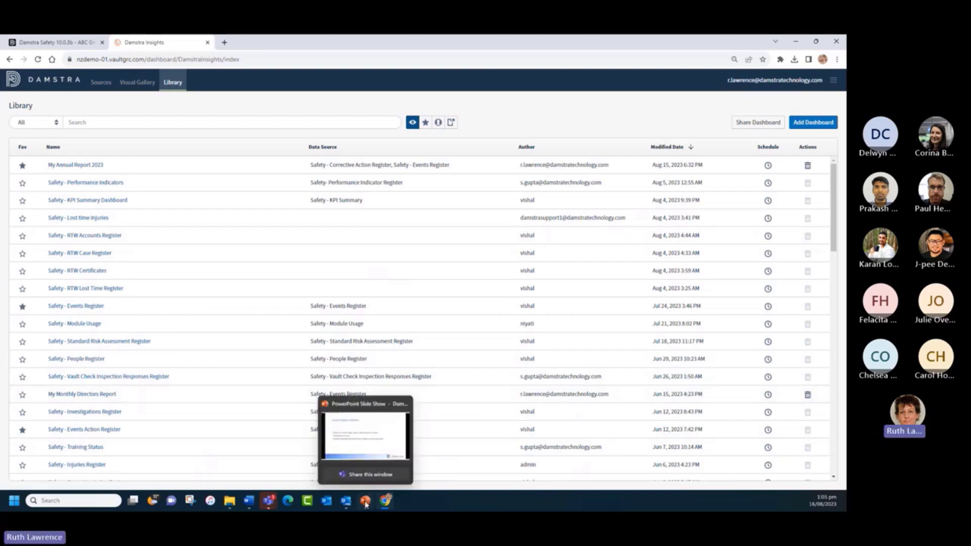
- Advance the slide show to slide 4, 'Dashboards – View and Creator modes', and return to the browser
click(365, 500)
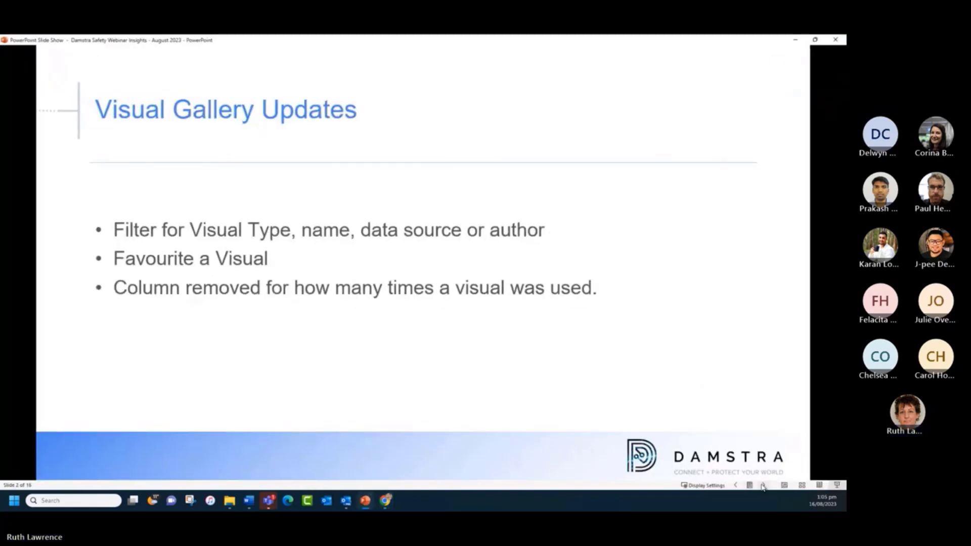
click(763, 486)
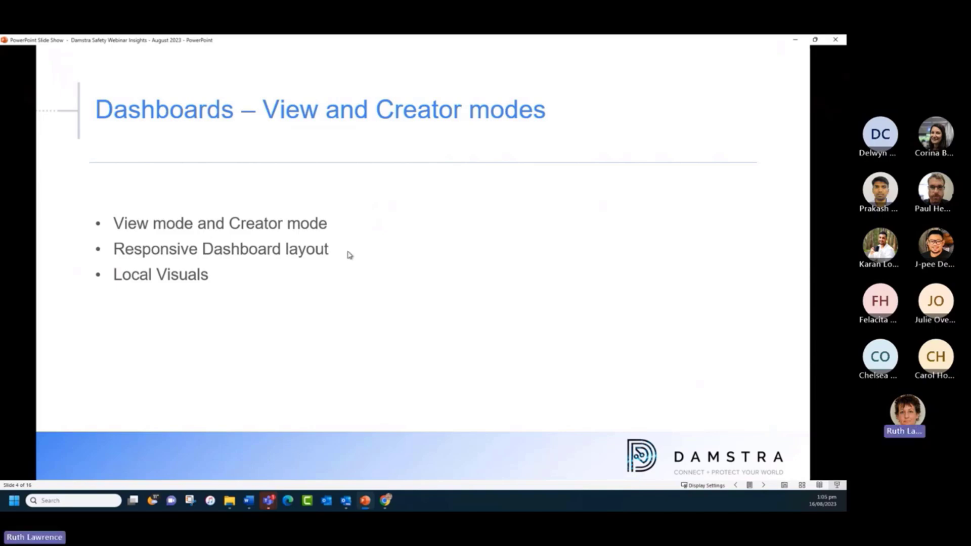
click(385, 500)
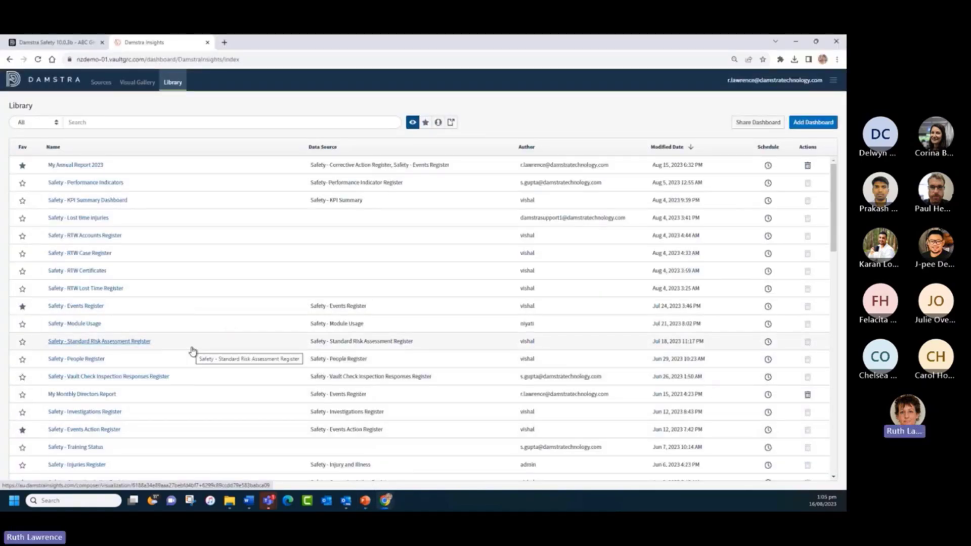
- Open Safety - Events Register (15 events), then select its Event Type chart and Full Site Name filter
click(85, 307)
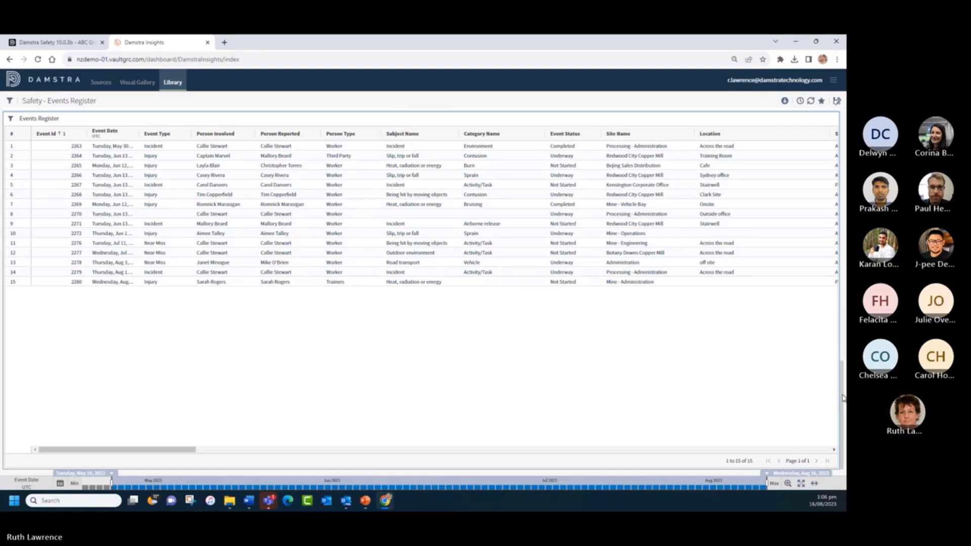
drag(842, 397, 845, 141)
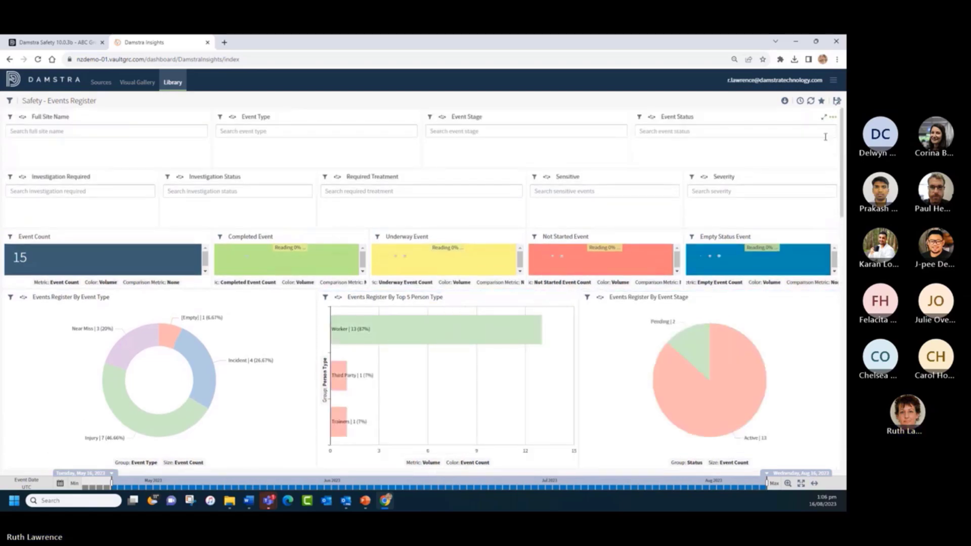
click(277, 322)
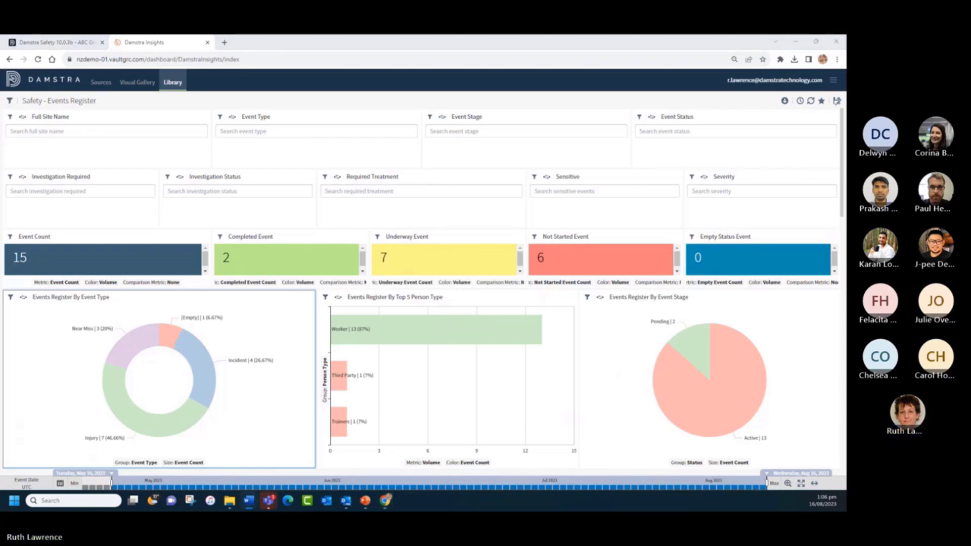
click(80, 123)
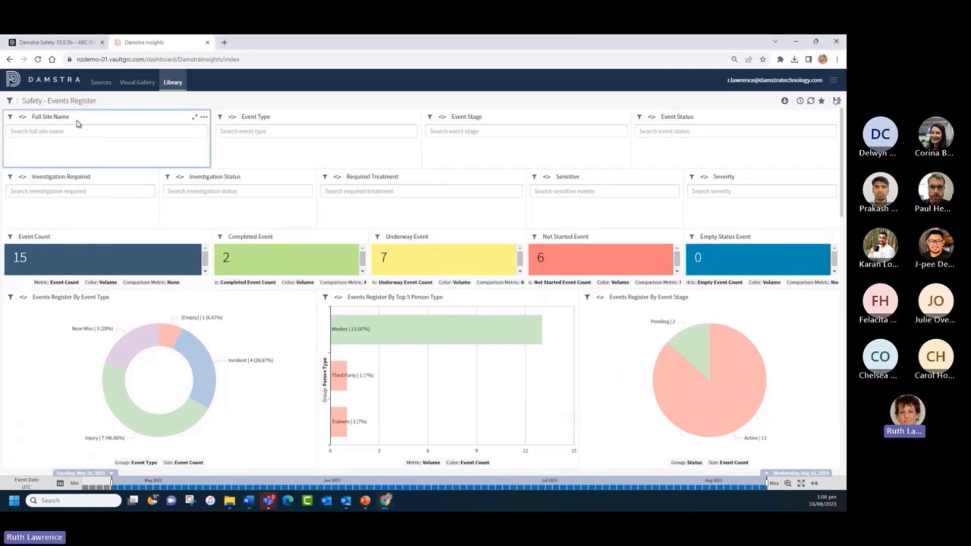
- Save the dashboard as 'Safety - Events Register Webinar' with gallery visuals converted to local visuals
click(836, 103)
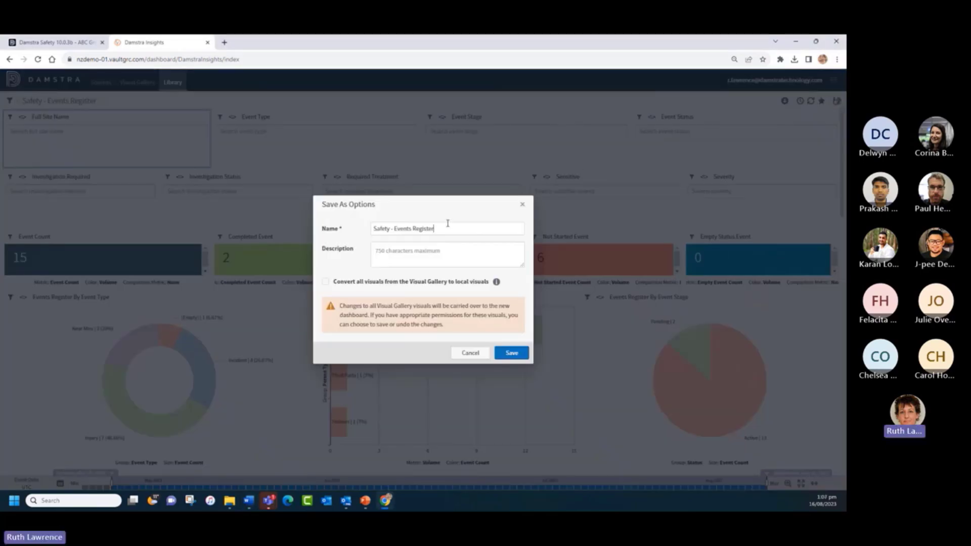
text(Webinar)
mouse_move(495, 285)
key(alt+Tab)
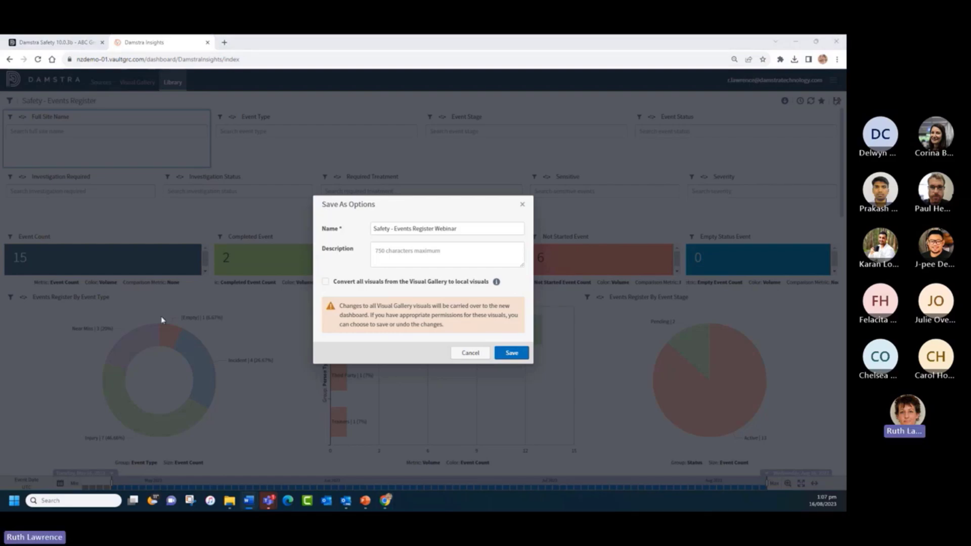
click(325, 282)
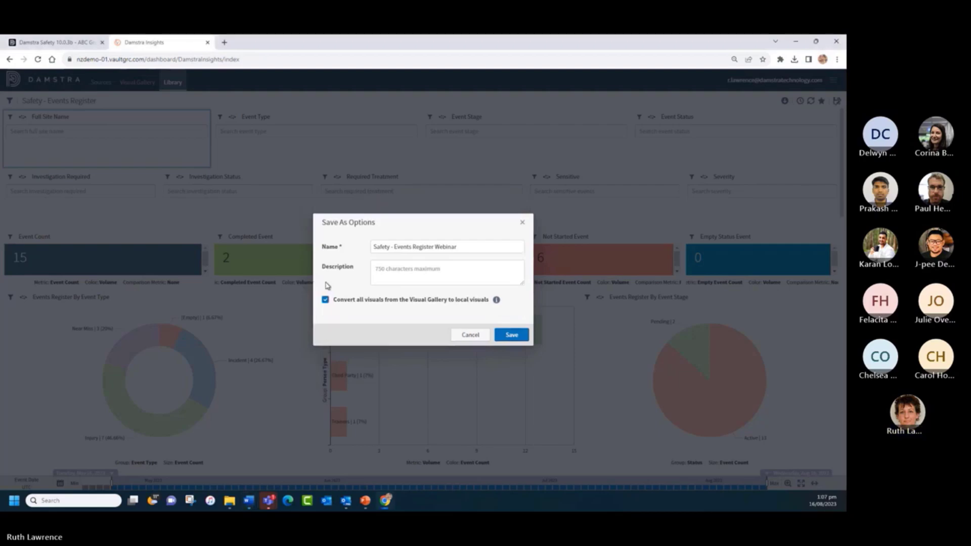
click(512, 335)
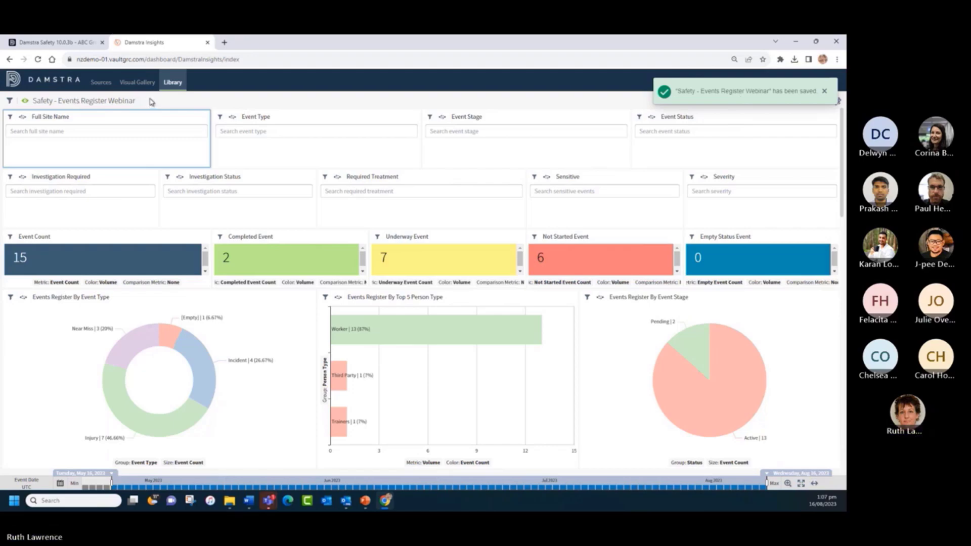
- Switch the Webinar dashboard into creator mode and dismiss the responsive-layout banner
click(246, 313)
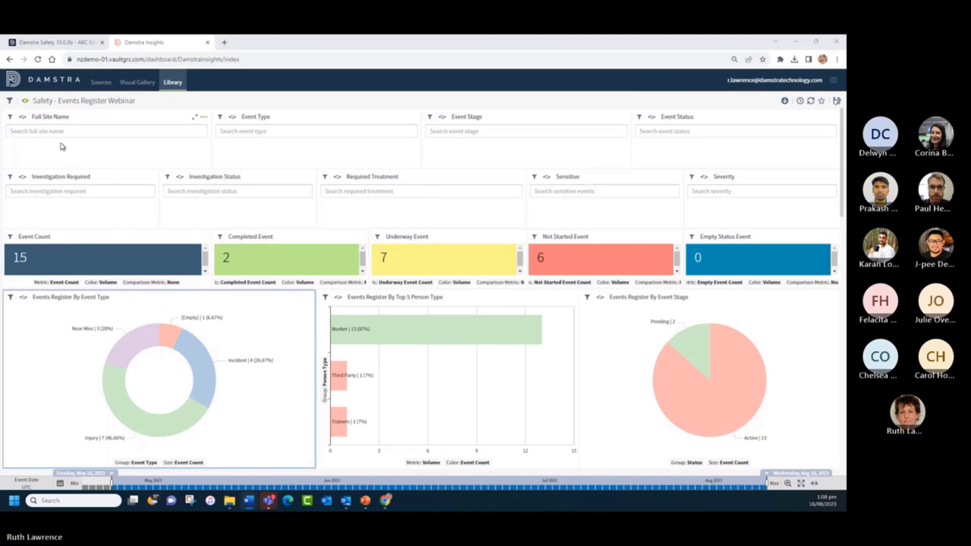
click(25, 102)
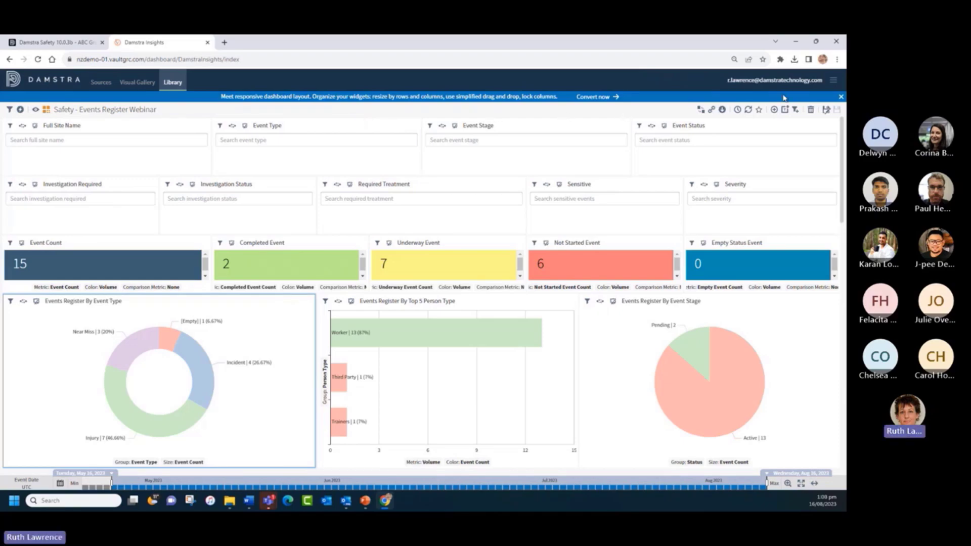
click(841, 97)
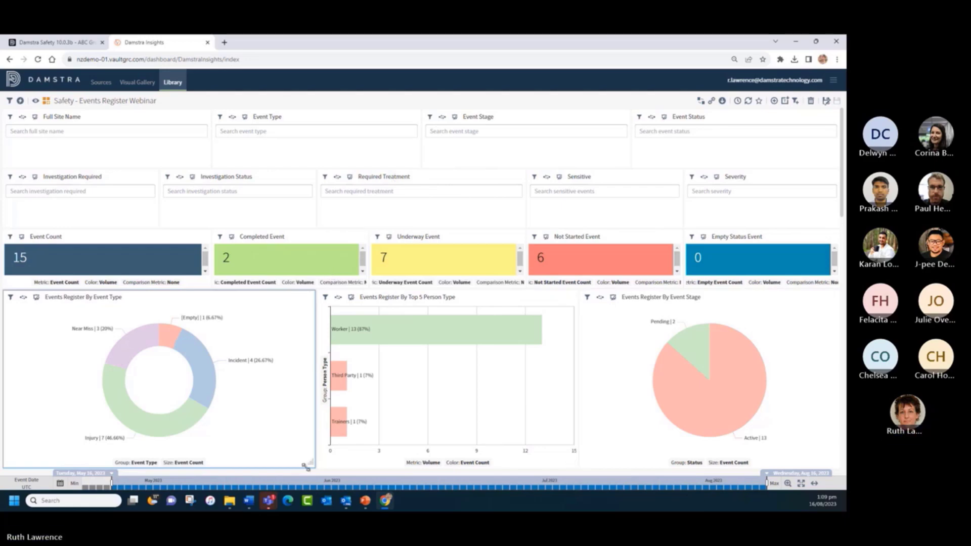
- Resize the Event Type chart widget and try moving it, then bring the presentation forward
drag(309, 464, 310, 427)
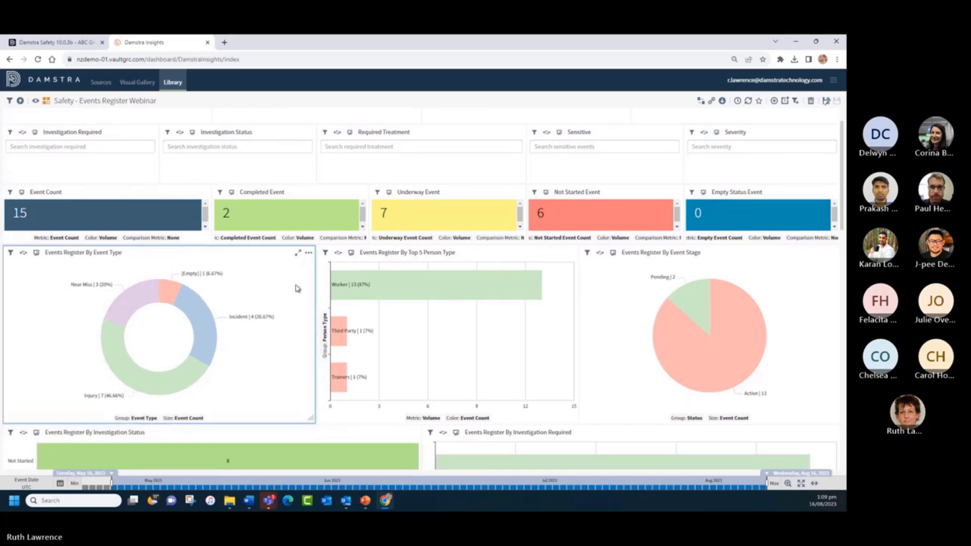
mouse_move(182, 256)
mouse_down()
mouse_move(272, 259)
mouse_move(179, 254)
mouse_up()
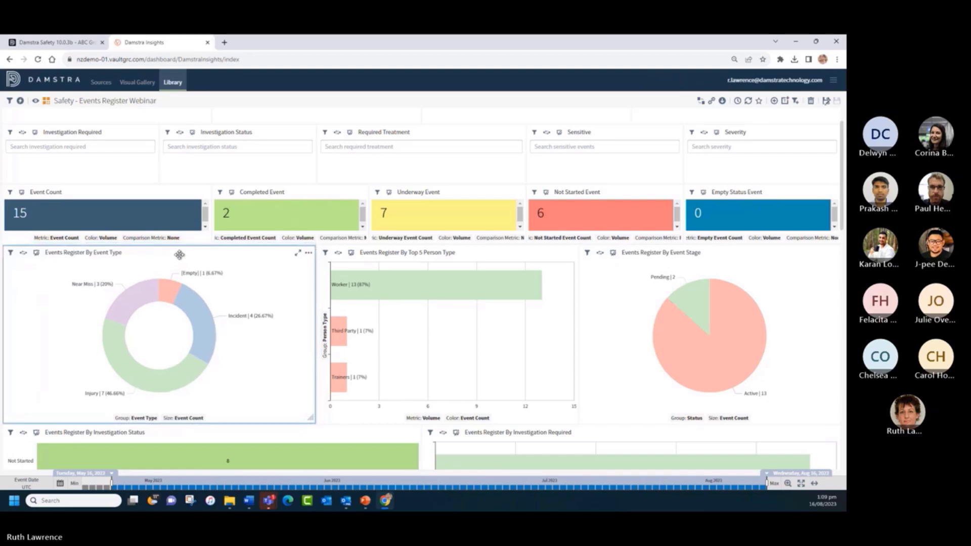
click(365, 501)
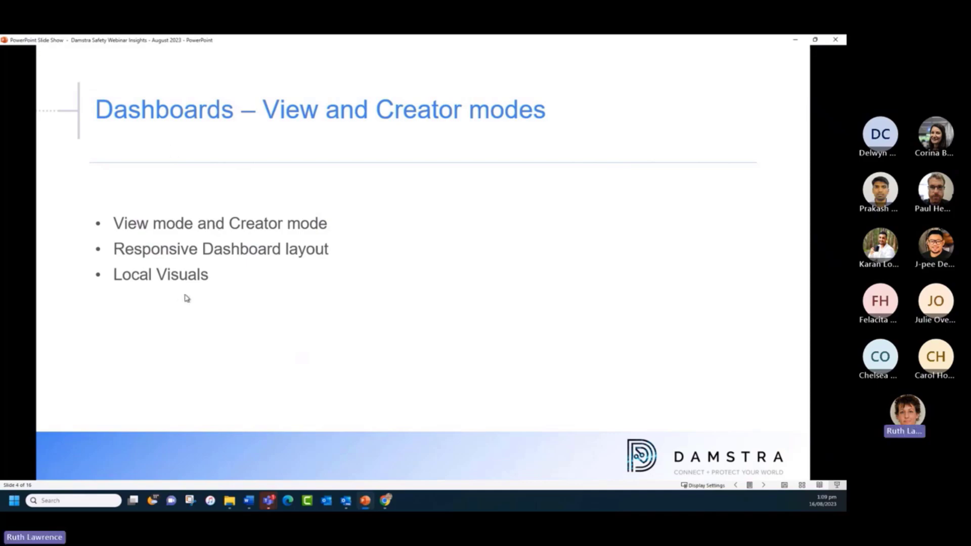
- Advance the slideshow to 'Context Menu on Visuals' and return to the Webinar dashboard
click(764, 486)
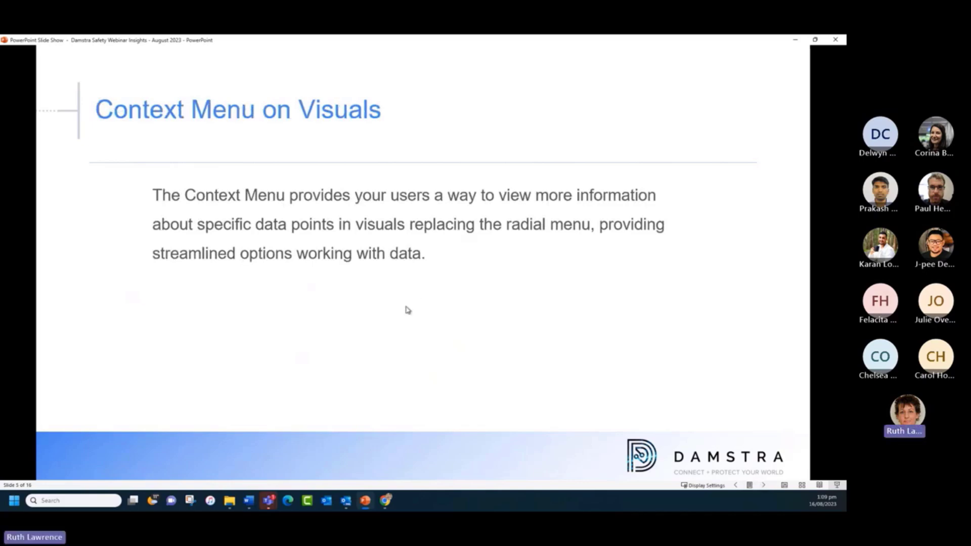
click(385, 502)
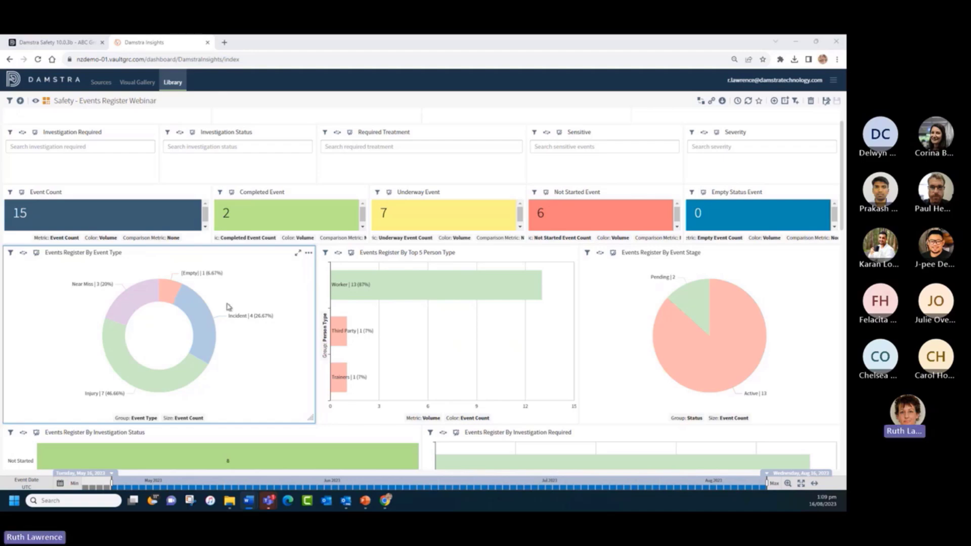
mouse_move(173, 291)
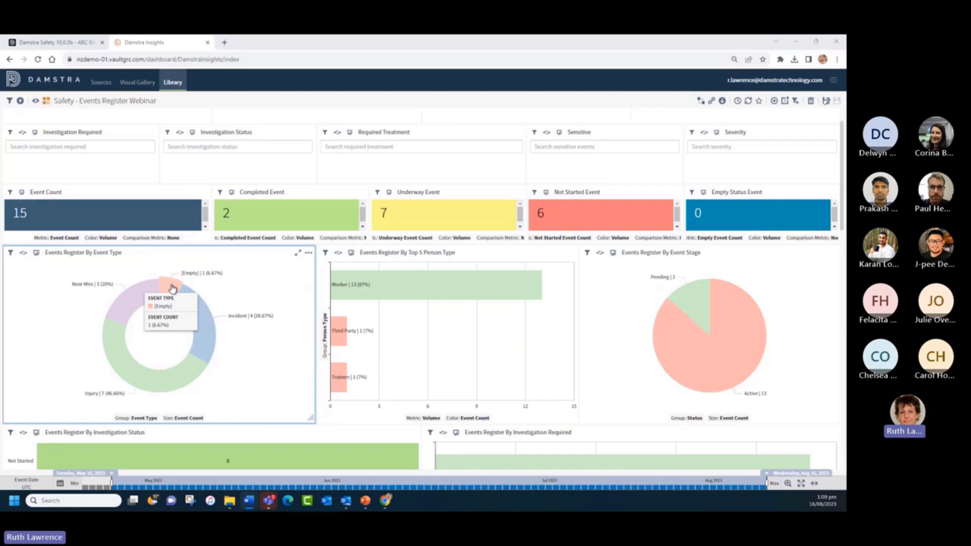
click(172, 288)
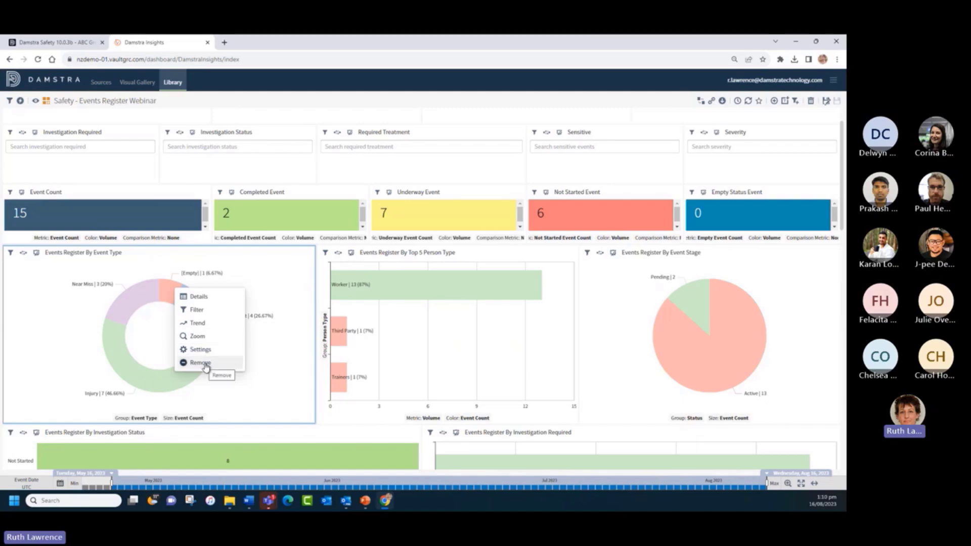
- Filter the [Empty] slice out of the Event Type donut, then clear the filter to restore it
click(276, 302)
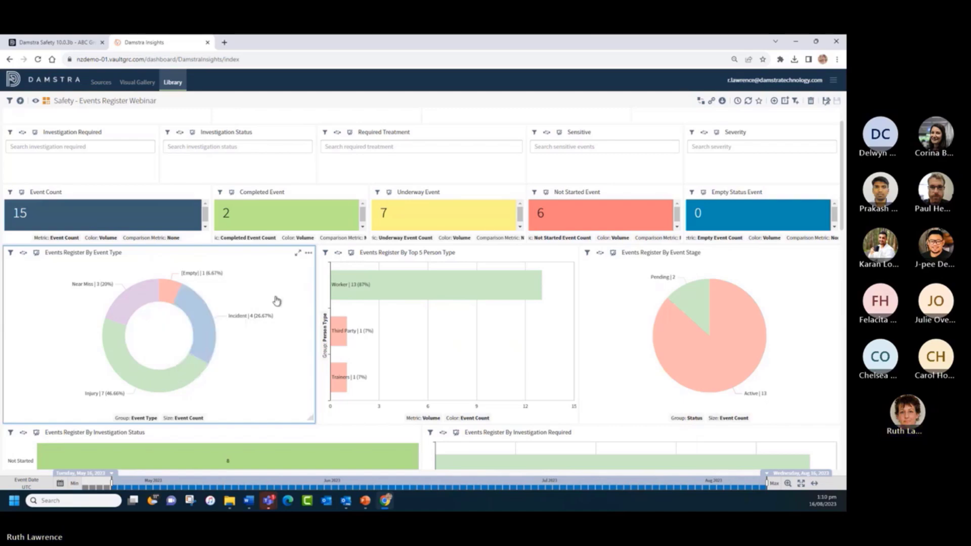
click(308, 253)
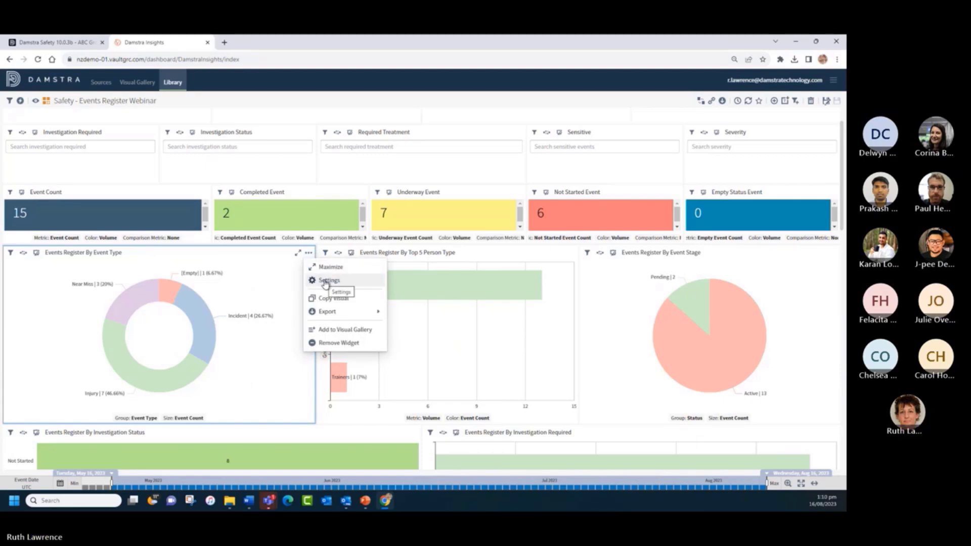
right_click(267, 298)
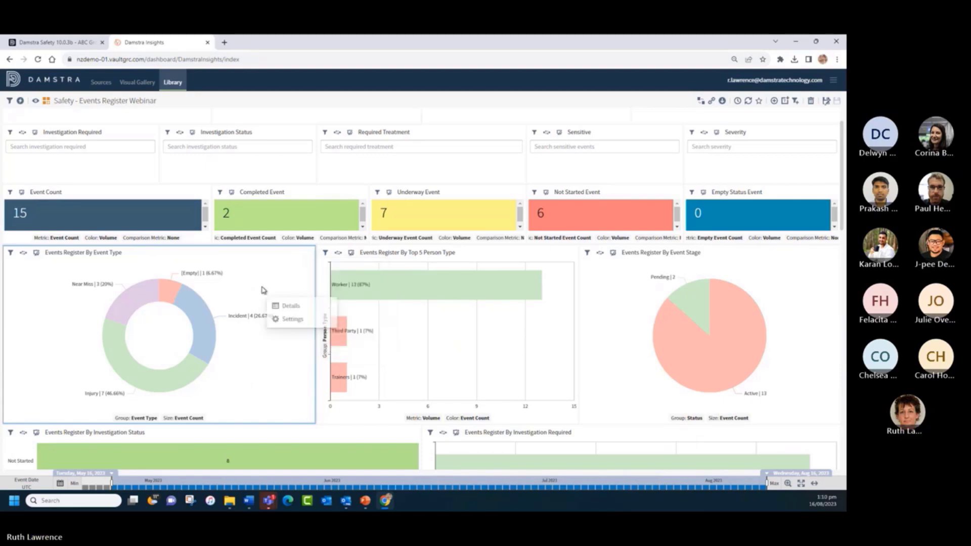
click(170, 293)
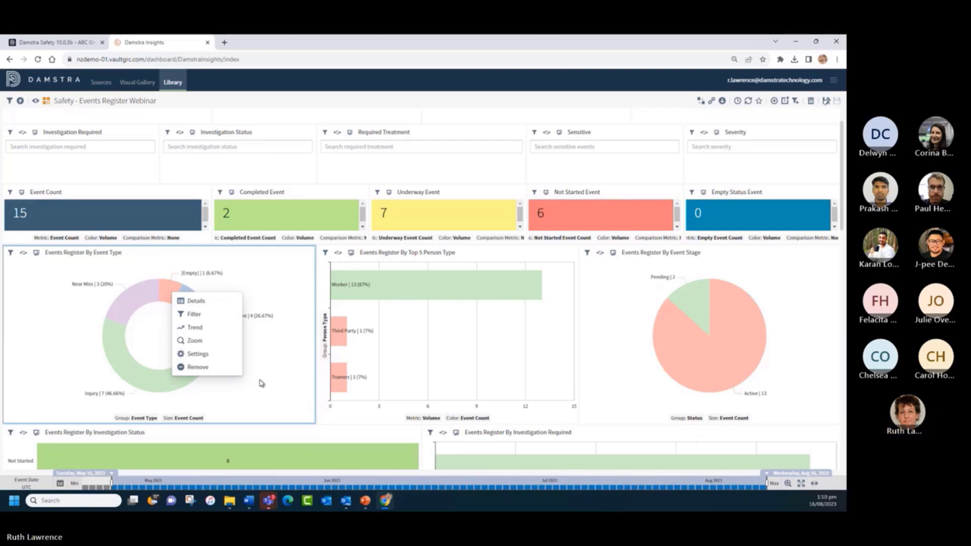
click(537, 258)
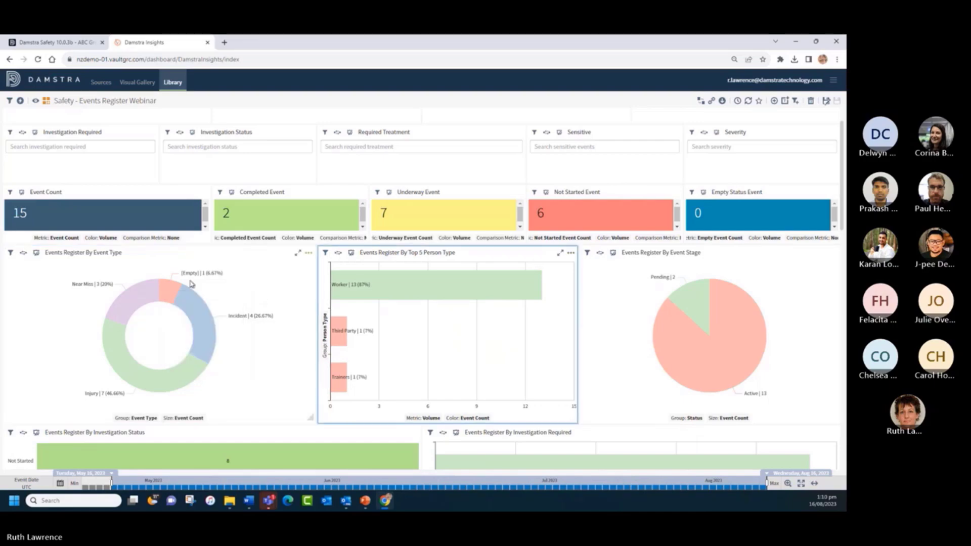
click(169, 292)
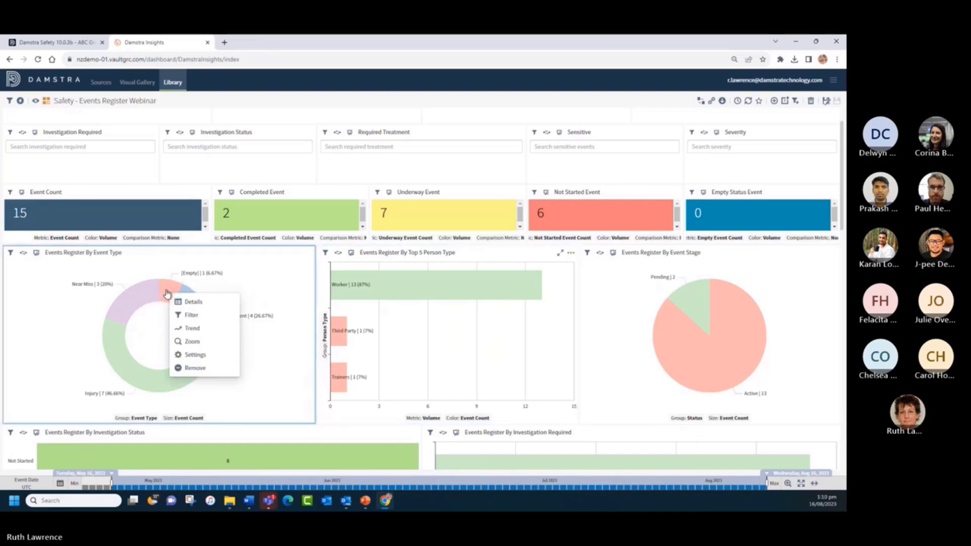
click(187, 369)
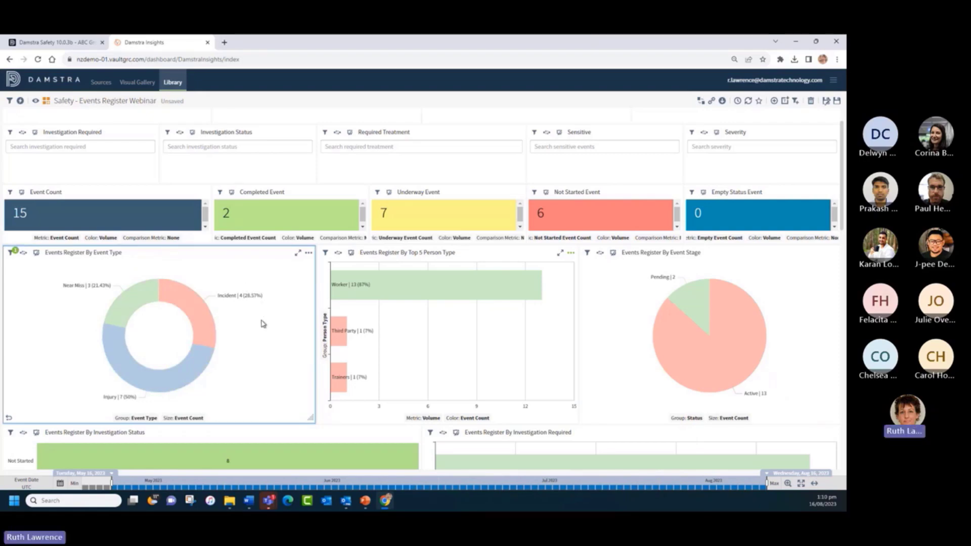
click(9, 418)
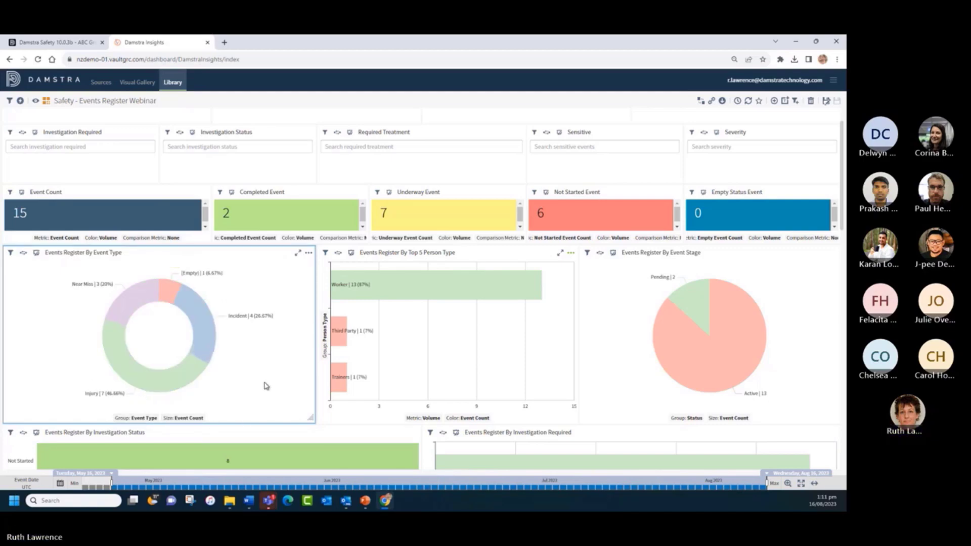
- Start removing the Event Type donut widget but cancel, then return to the PowerPoint slideshow
click(308, 253)
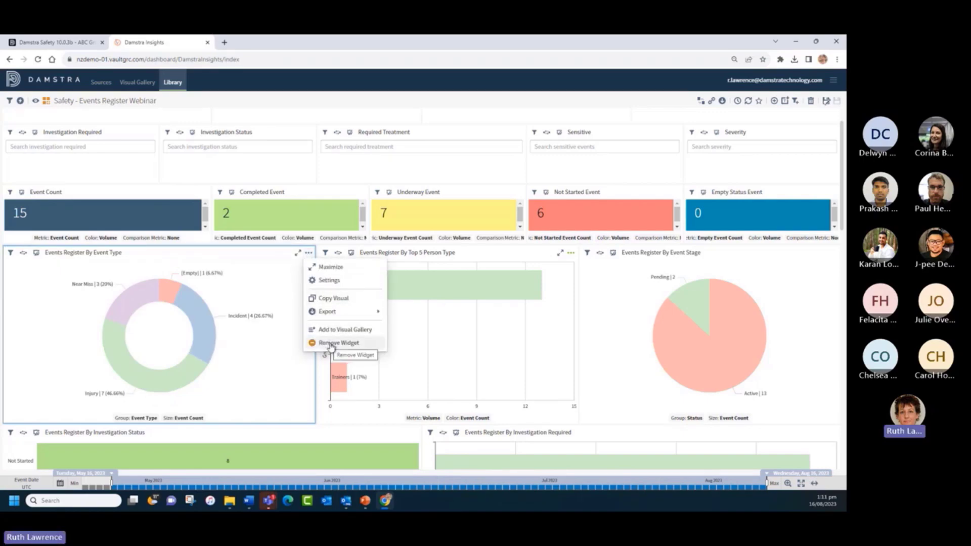
click(329, 344)
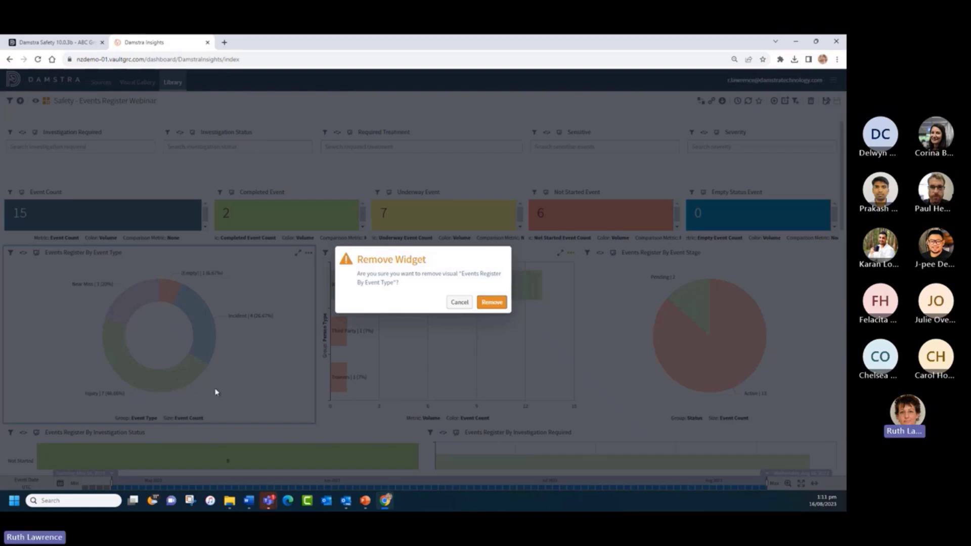
click(458, 303)
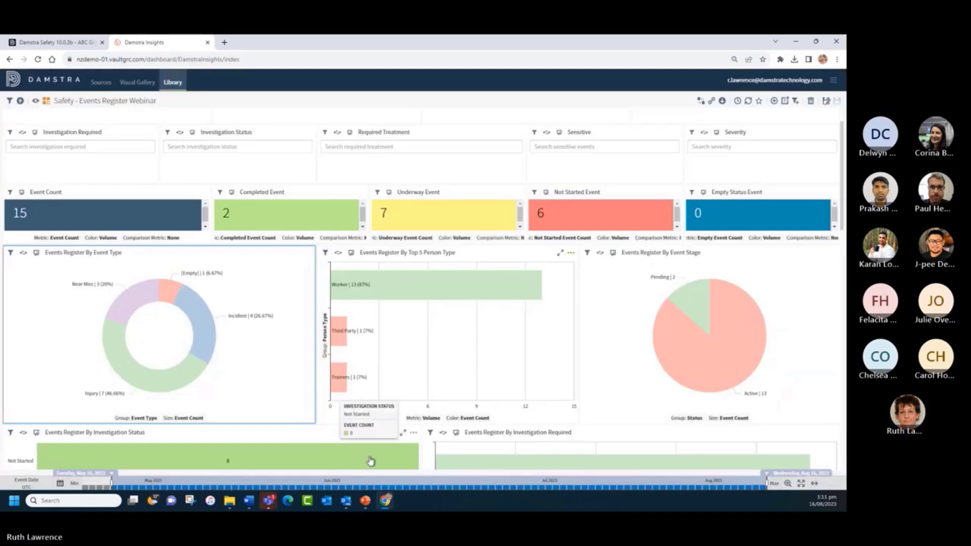
click(365, 501)
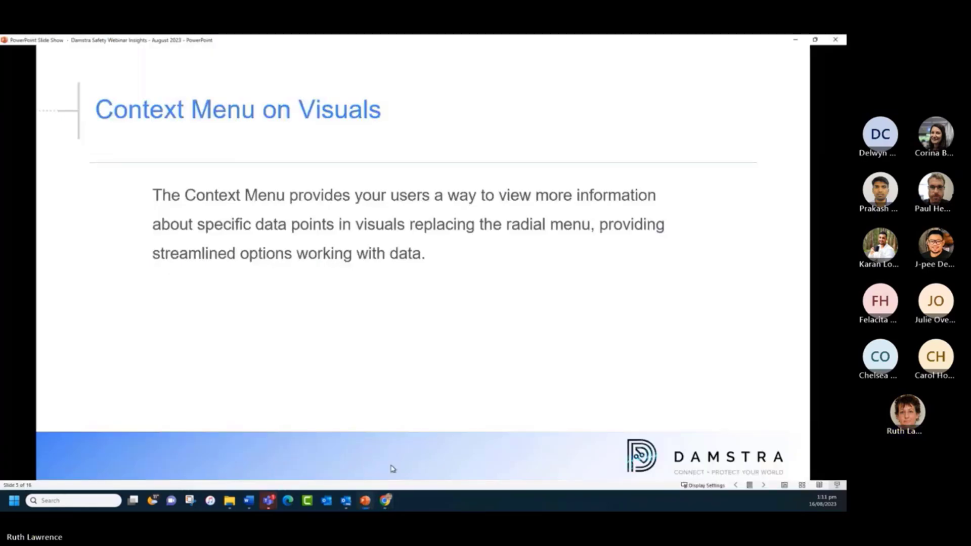
- Advance the slideshow to slide 7, 'Table Visuals', and return to the Webinar dashboard
click(764, 485)
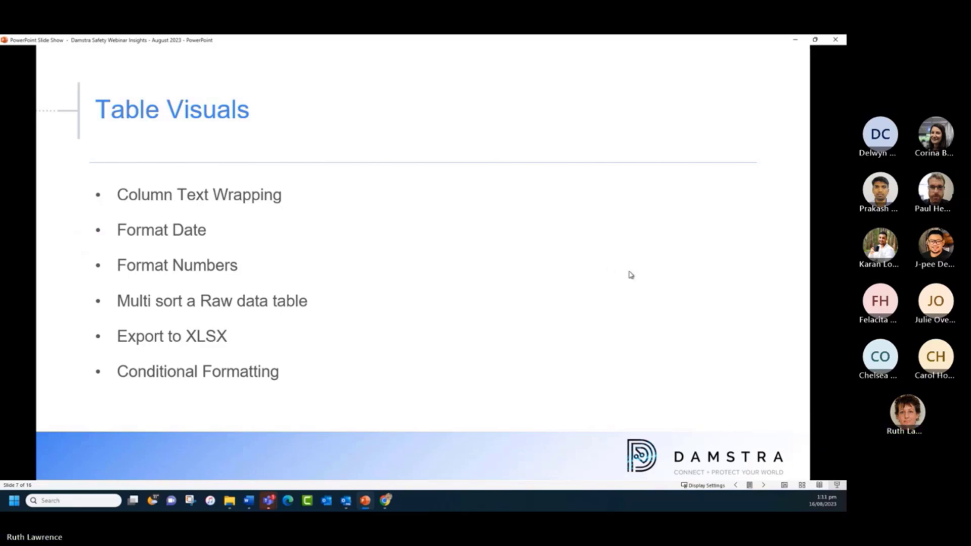
click(385, 500)
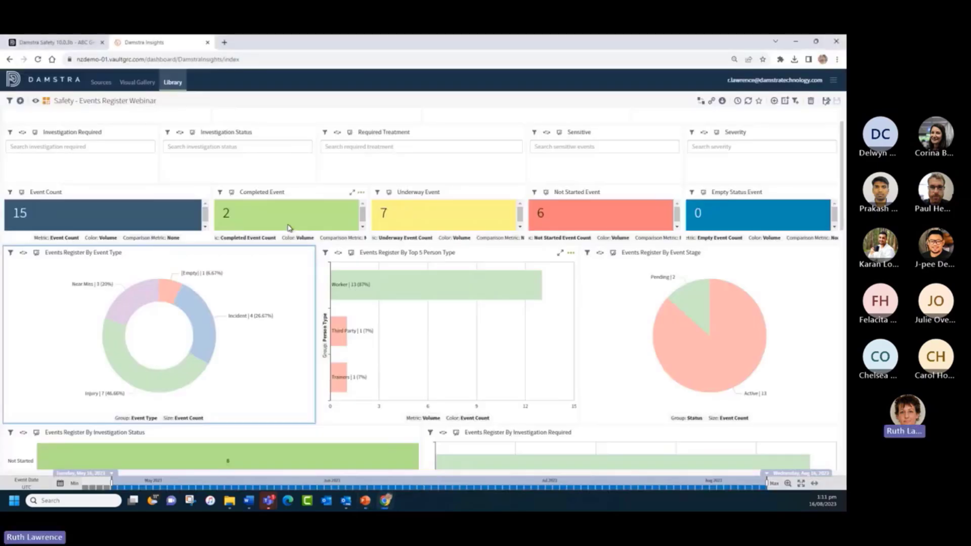
- Scroll to the Events Register table and narrow Description to reveal Fatality, Environment and Public Liability
scroll(353, 249, down, 15)
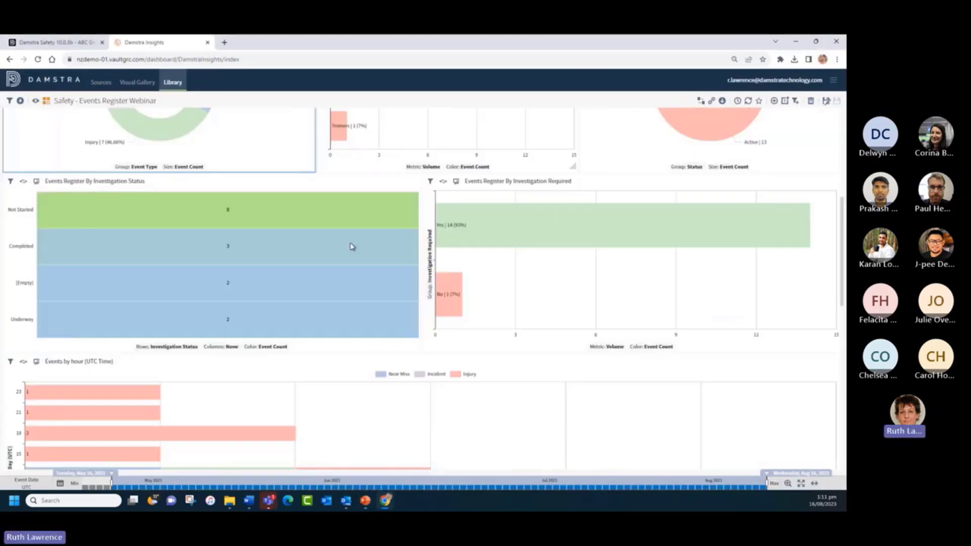
scroll(352, 250, down, 2)
scroll(353, 249, up, 1)
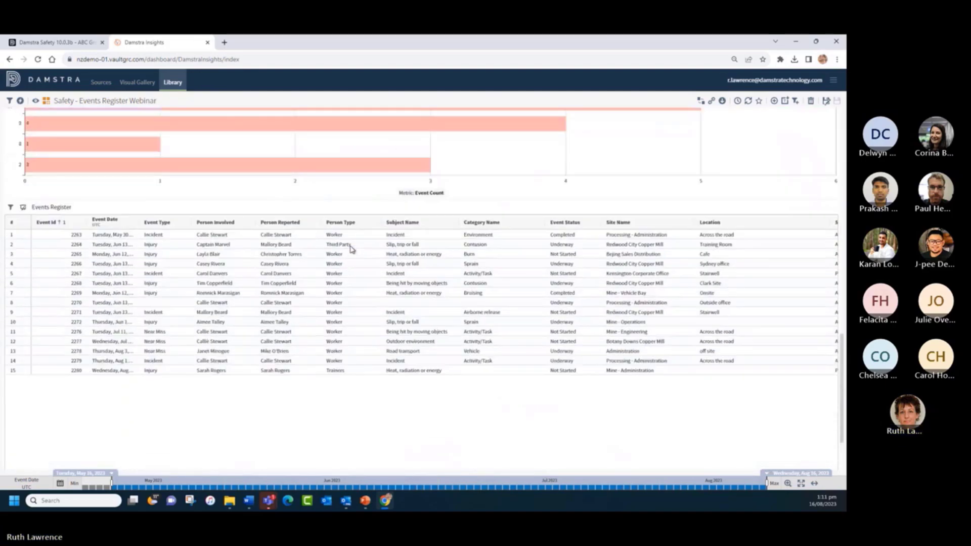
scroll(356, 261, down, 2)
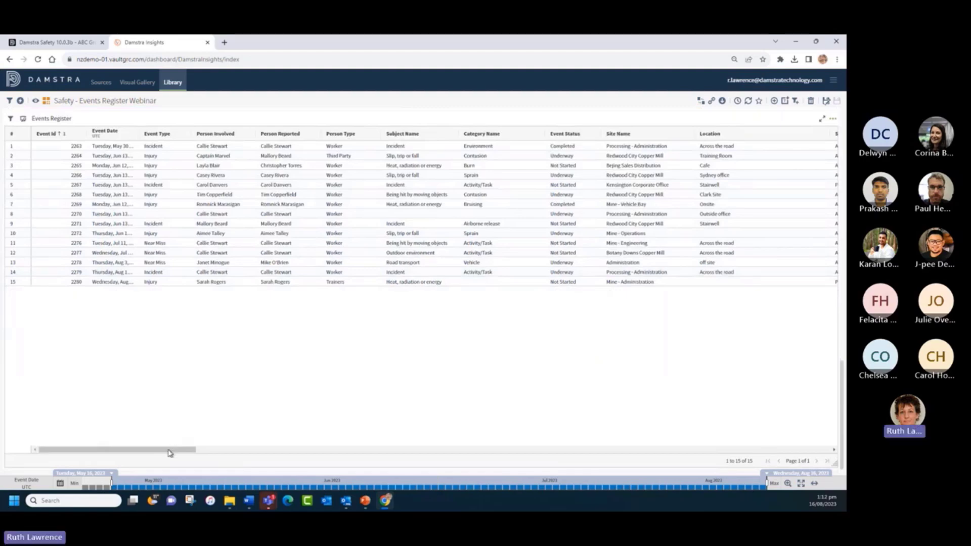
drag(172, 453, 643, 459)
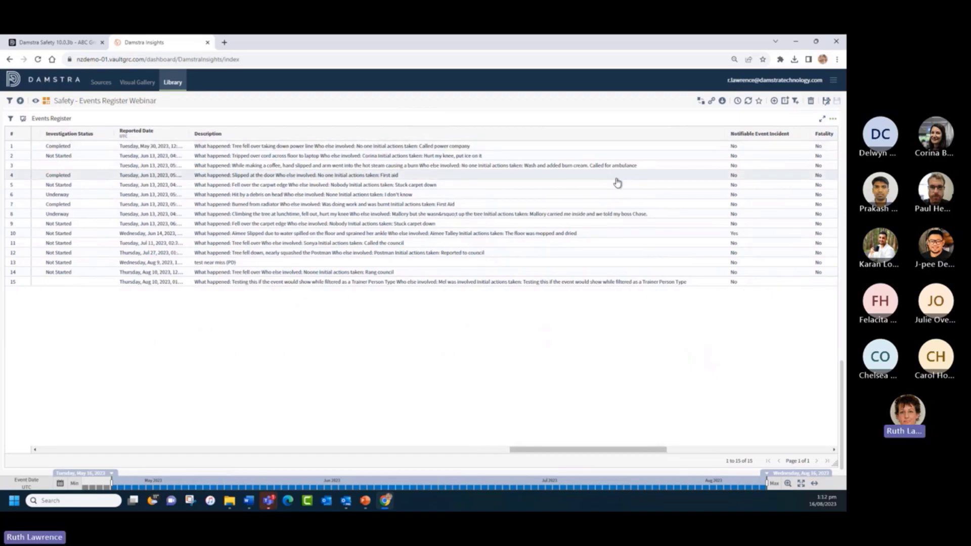
drag(724, 131, 488, 157)
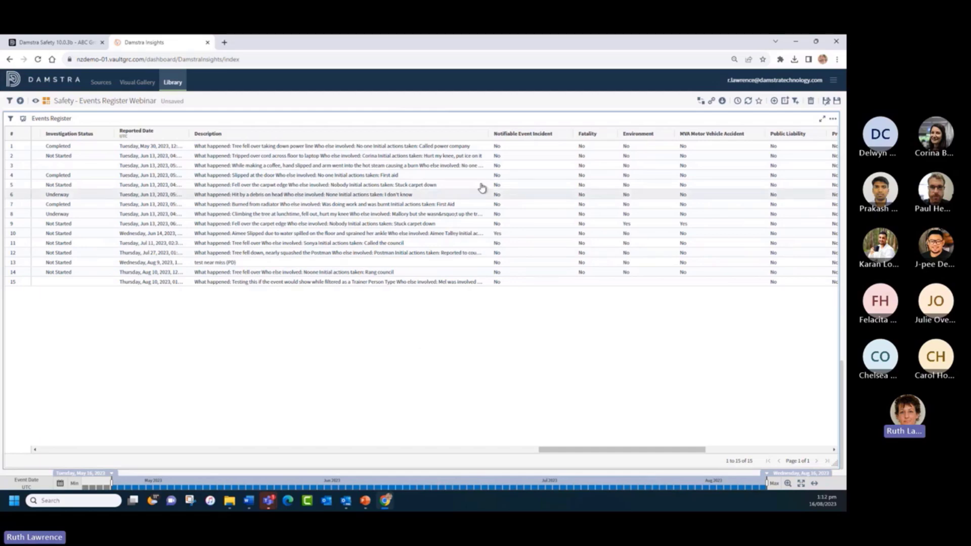
- Turn on Wrap cell value for Description, narrow it further, and scroll back to Event Id
click(480, 134)
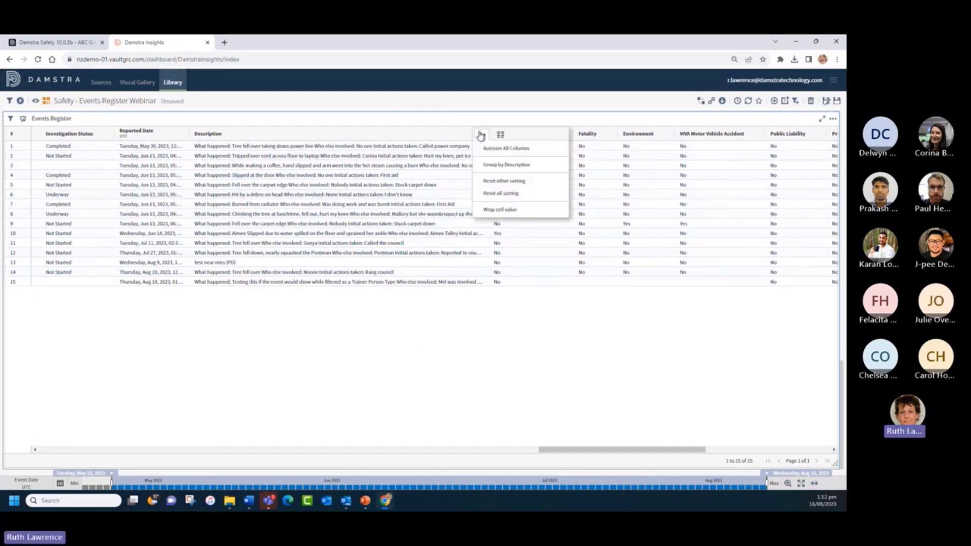
click(494, 214)
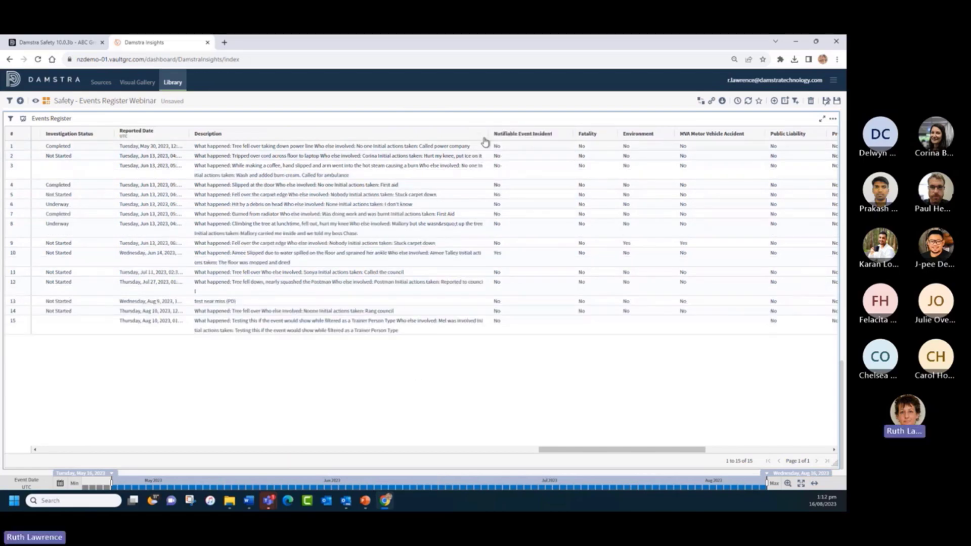
drag(489, 138, 458, 135)
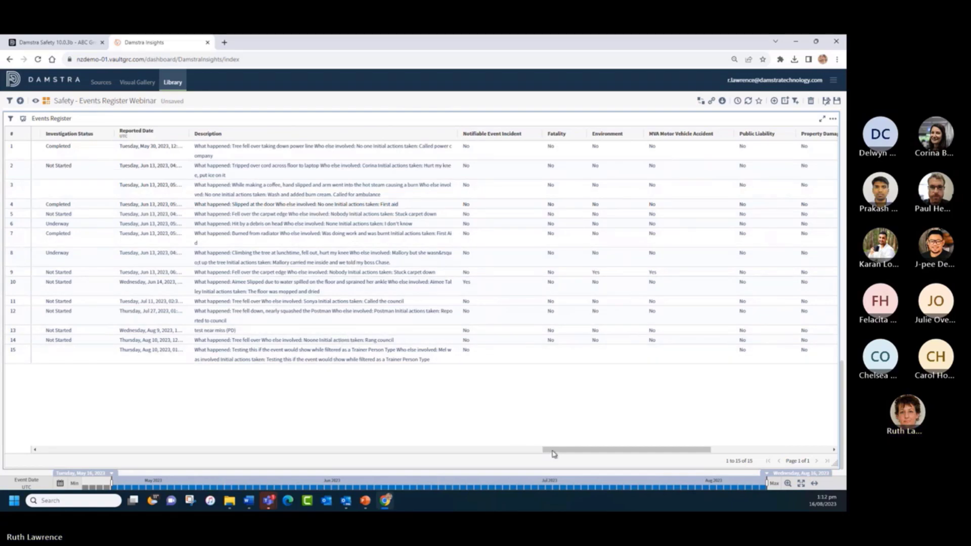
drag(552, 453, 20, 458)
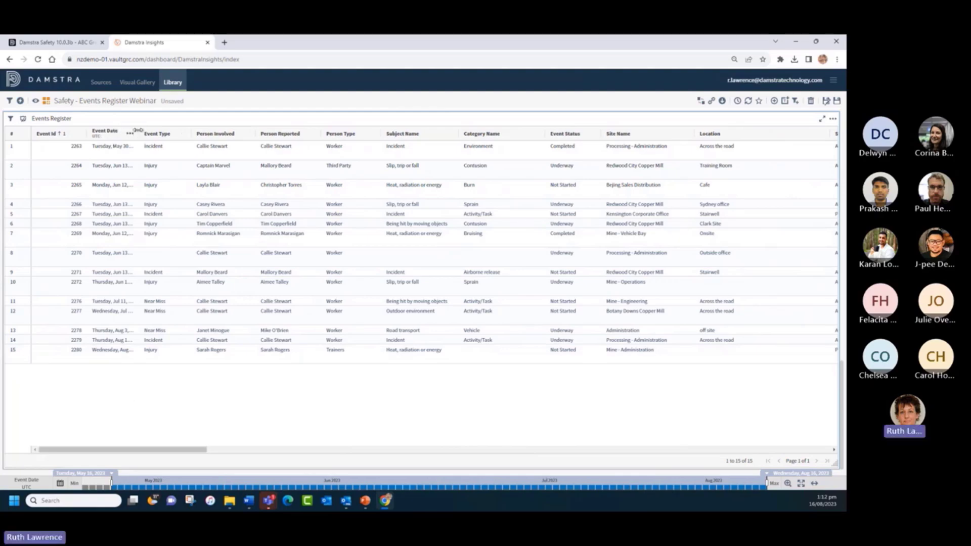
- Widen the Event Date column so full dates show, and bring up its column options
drag(139, 131, 177, 132)
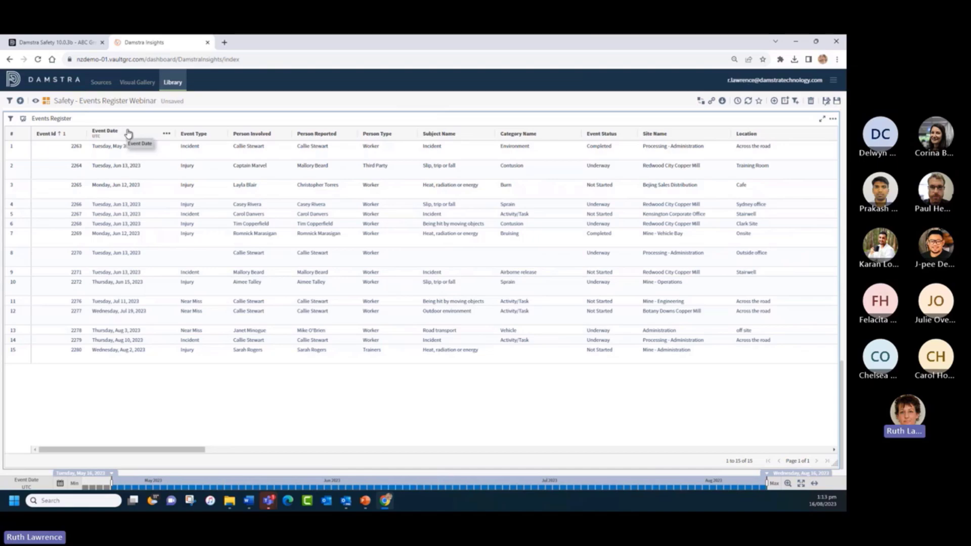
click(166, 135)
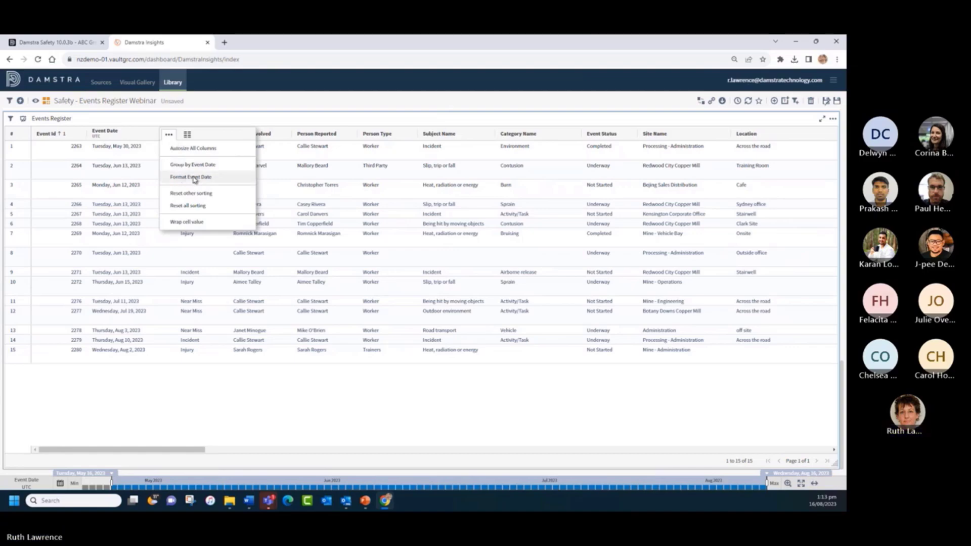
- Format Event Date with Short weekday, Long month, Numeric day and Numeric year, e.g. Tue, May 30, 2023
click(195, 178)
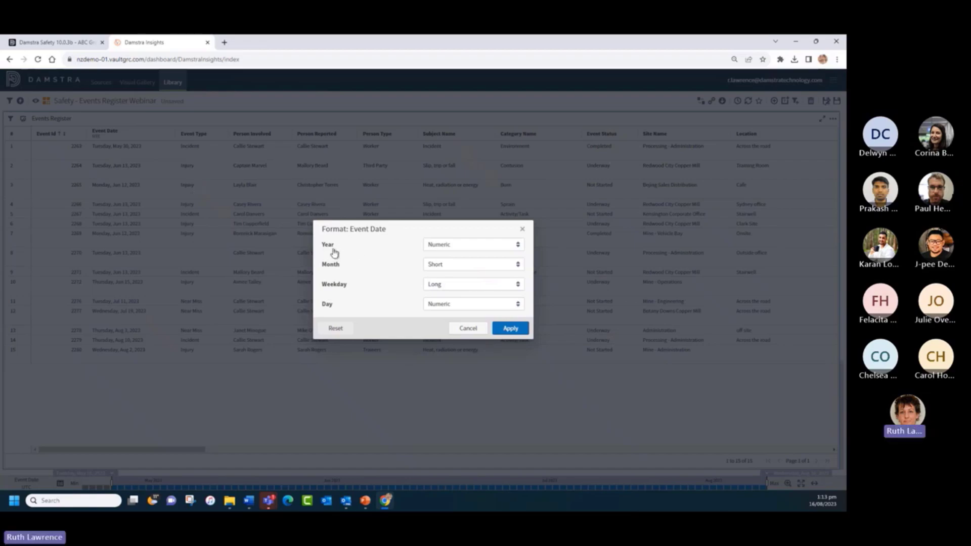
click(468, 247)
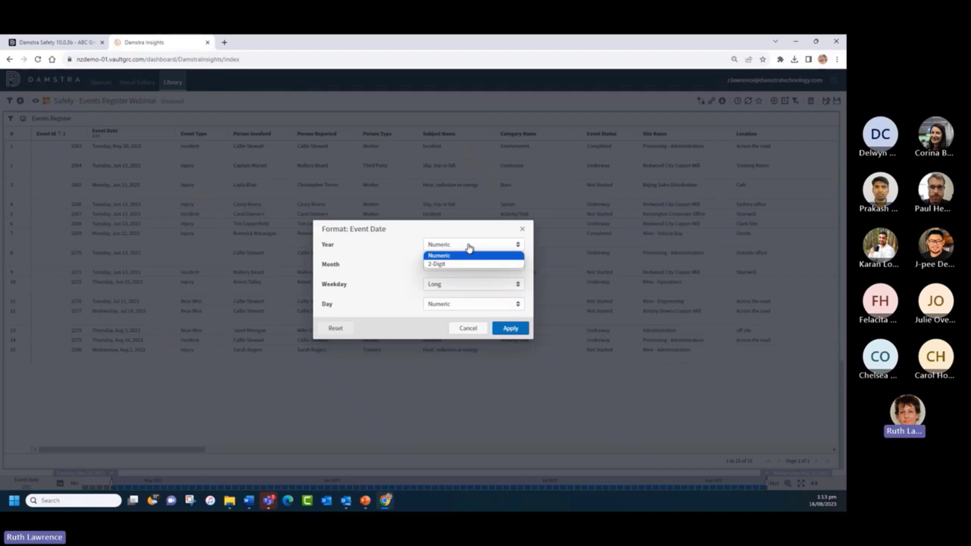
click(392, 269)
click(480, 269)
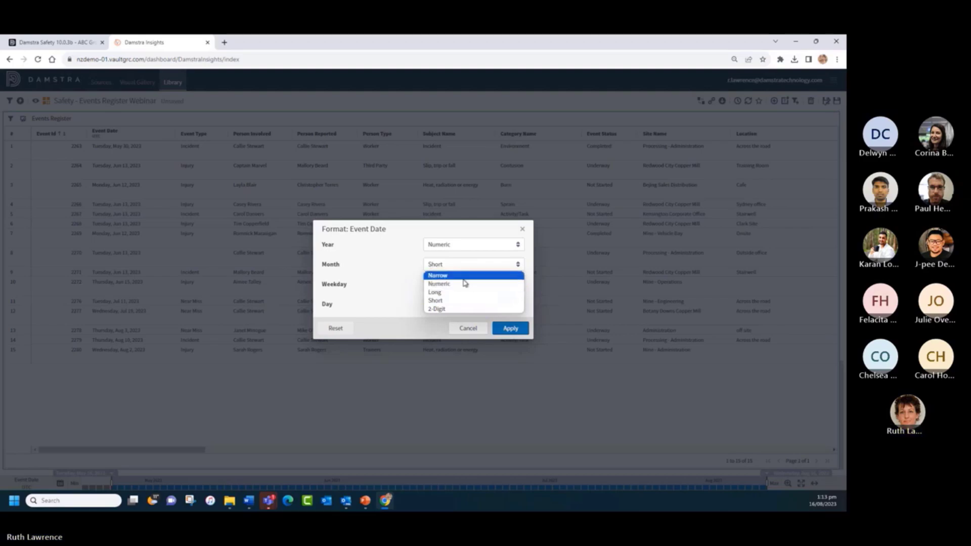
click(445, 292)
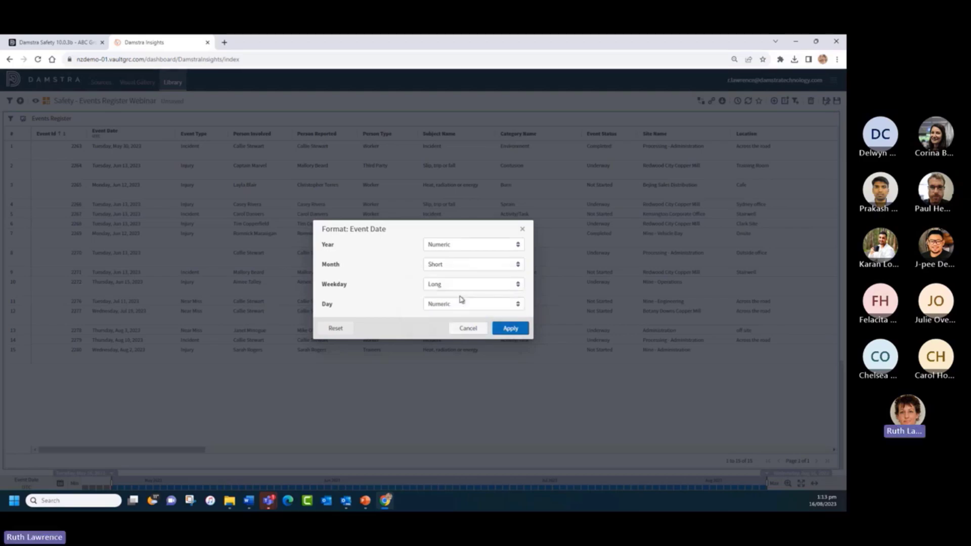
click(460, 266)
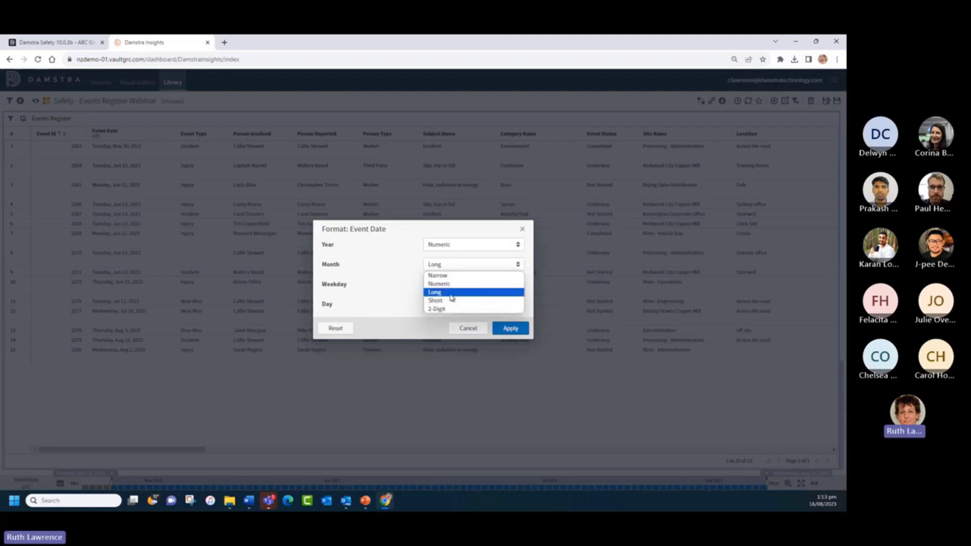
click(451, 295)
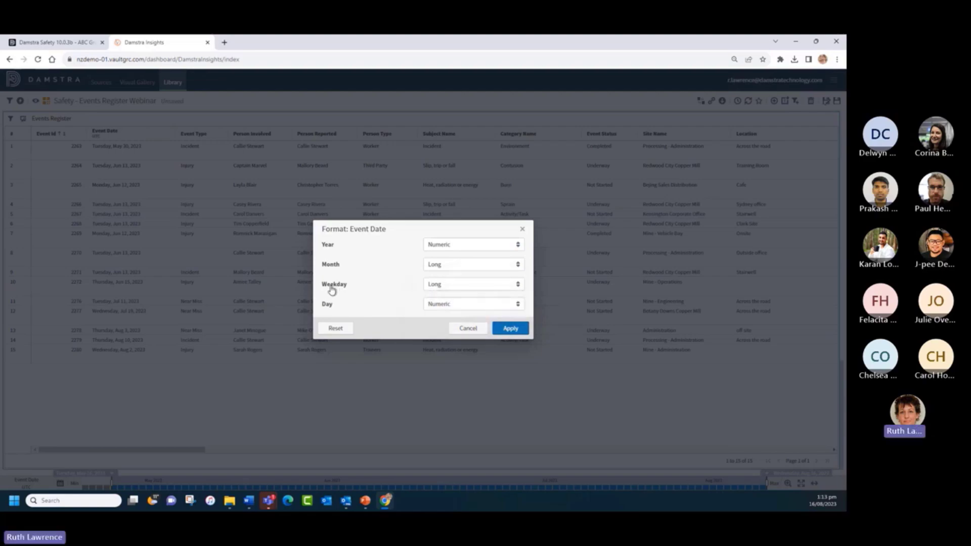
click(462, 286)
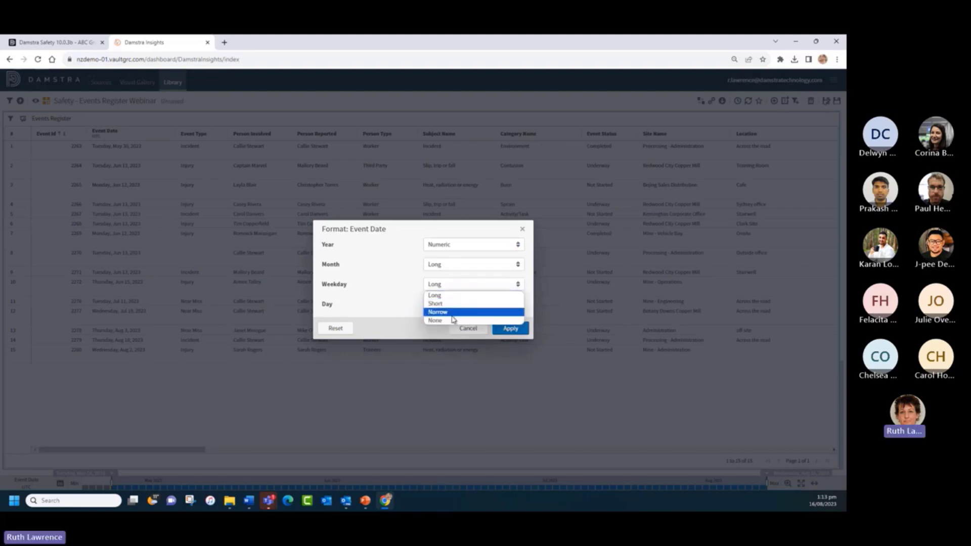
click(452, 305)
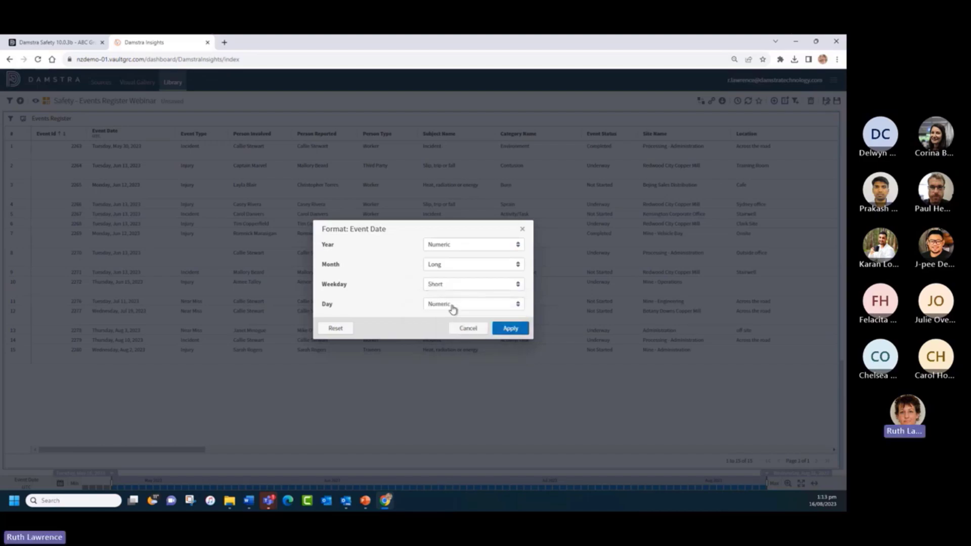
click(483, 304)
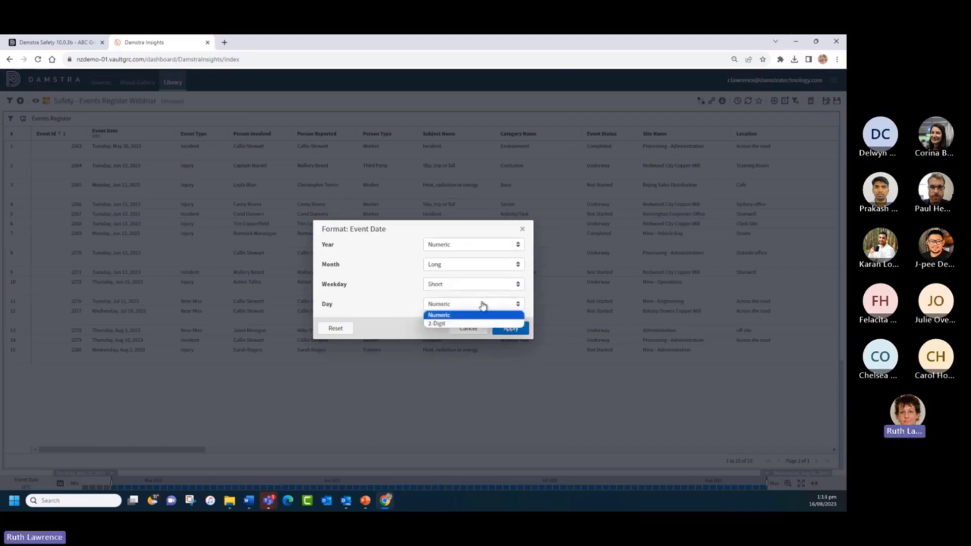
click(466, 315)
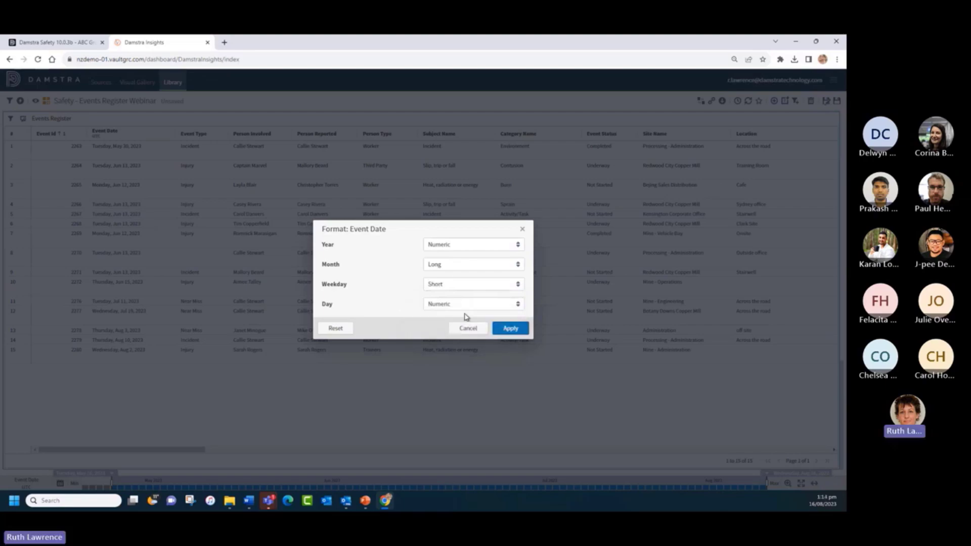
click(511, 329)
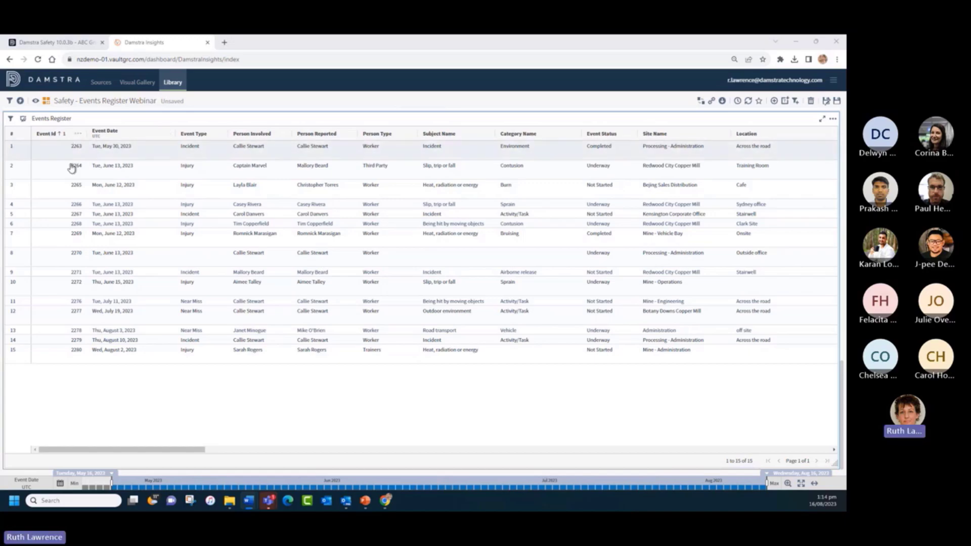
- Format Event Id as a plain number with 2 decimal places and a 1000 separator, like 2,263.00
click(76, 135)
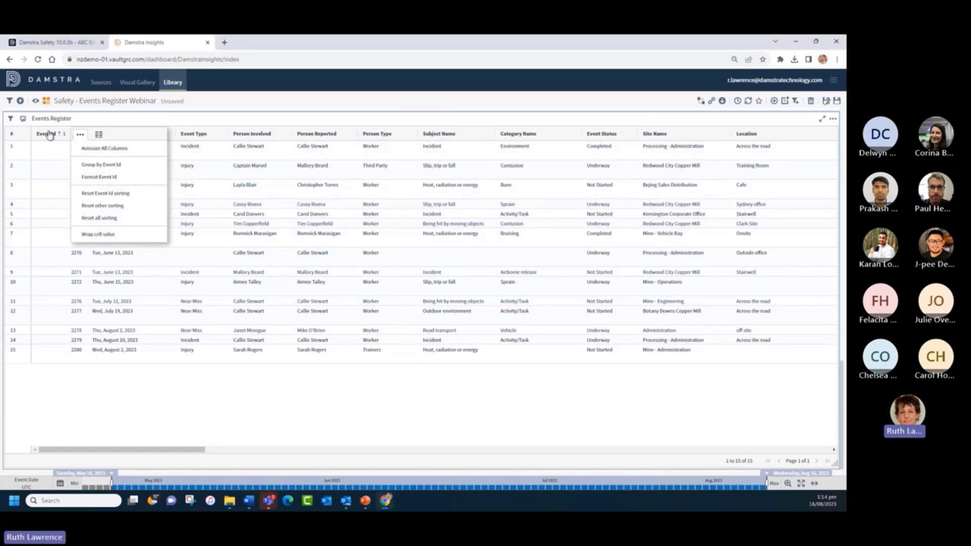
click(106, 177)
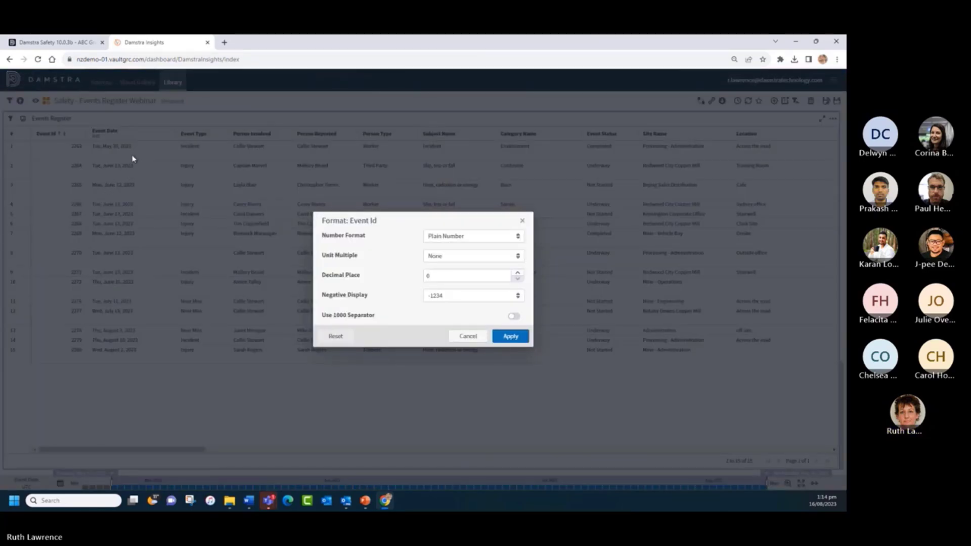
click(483, 238)
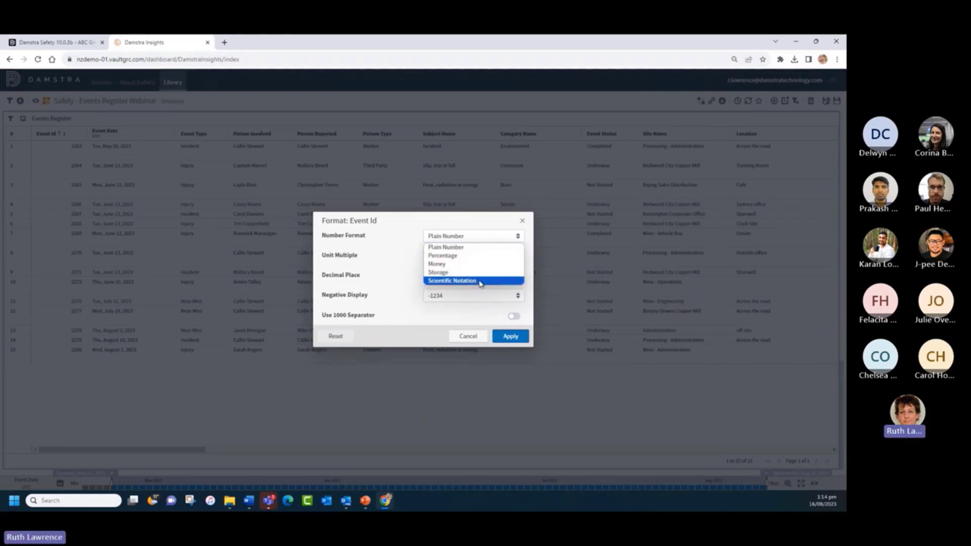
click(399, 273)
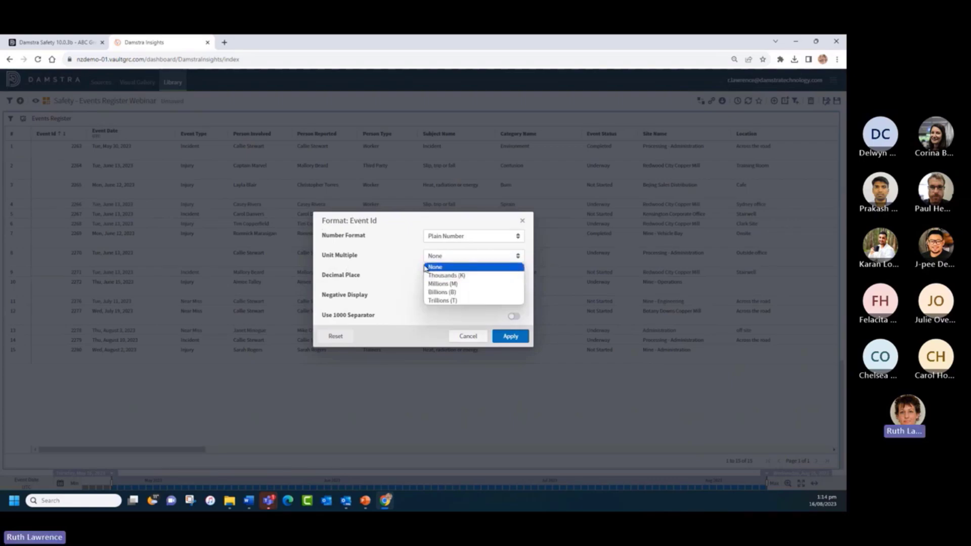
click(401, 269)
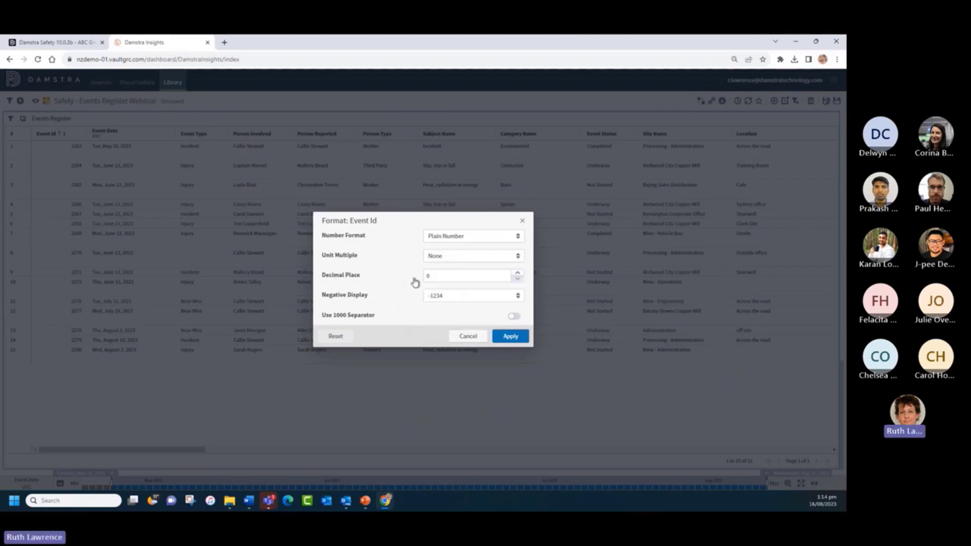
drag(438, 275, 412, 278)
text(2)
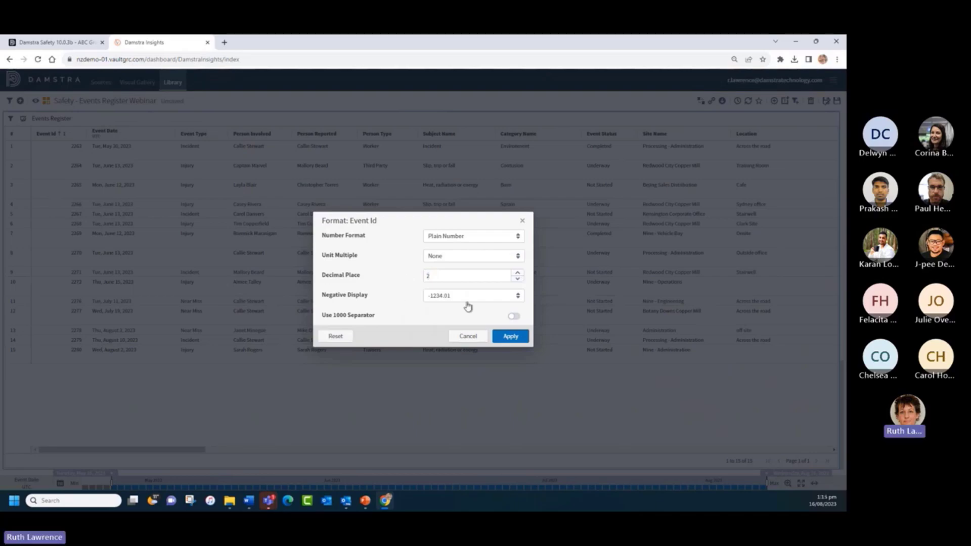
click(469, 297)
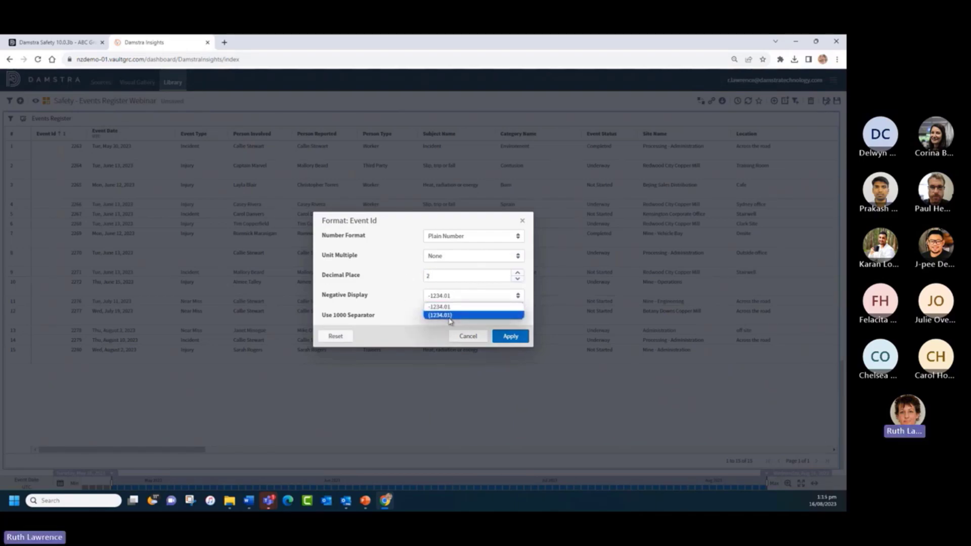
click(399, 293)
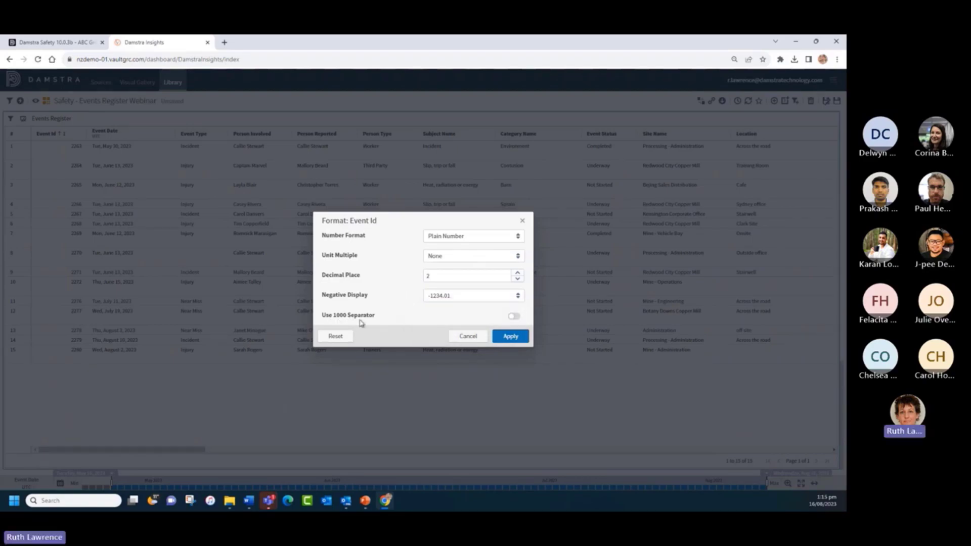
click(515, 317)
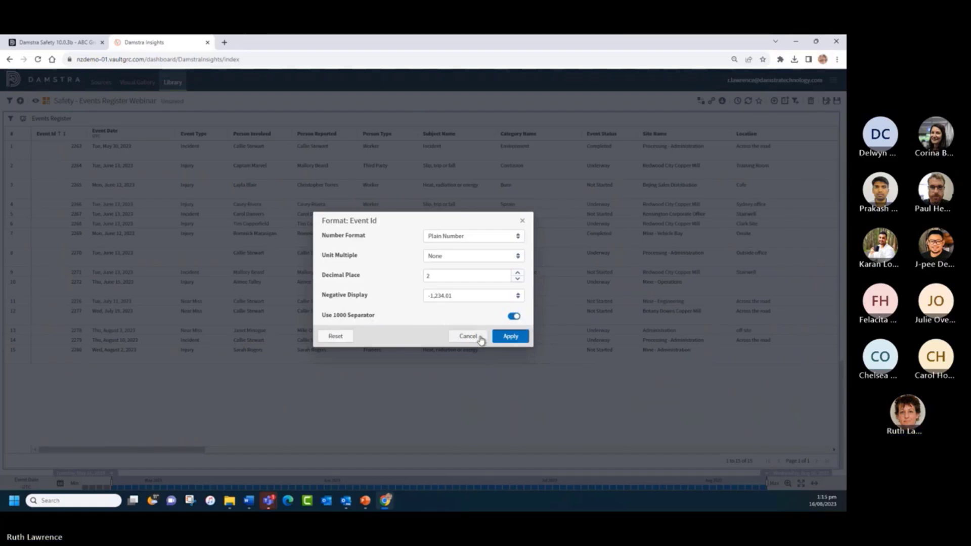
click(511, 337)
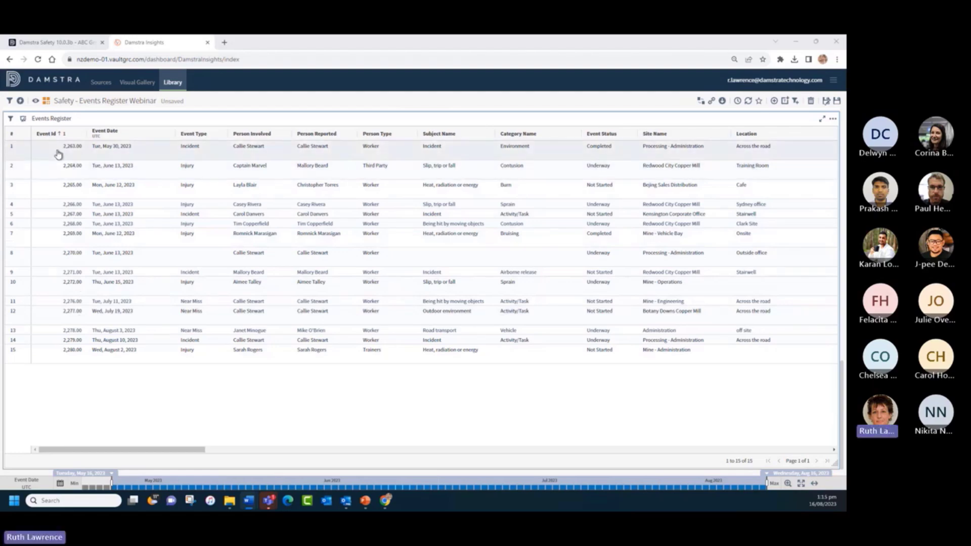
- Sort the Events Register by Event Id descending so 2,280.00 comes first
click(47, 135)
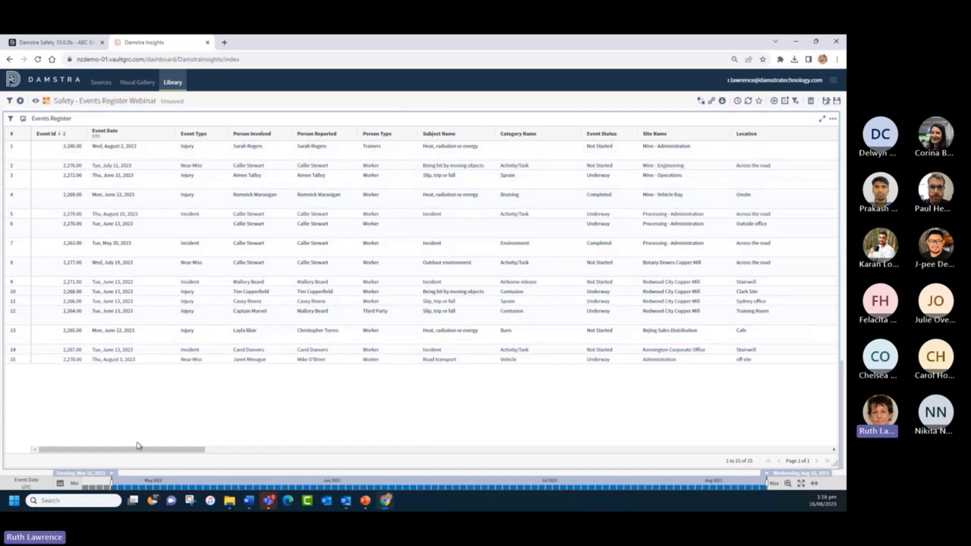
drag(142, 453, 325, 450)
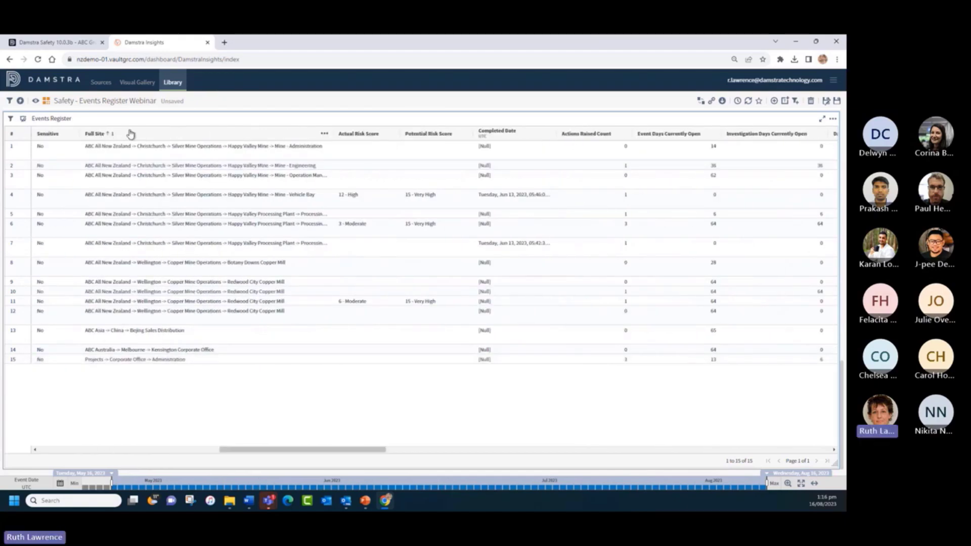
- Reset the Full Site sort and add Event Type as an ascending secondary sort after Event Id
click(324, 136)
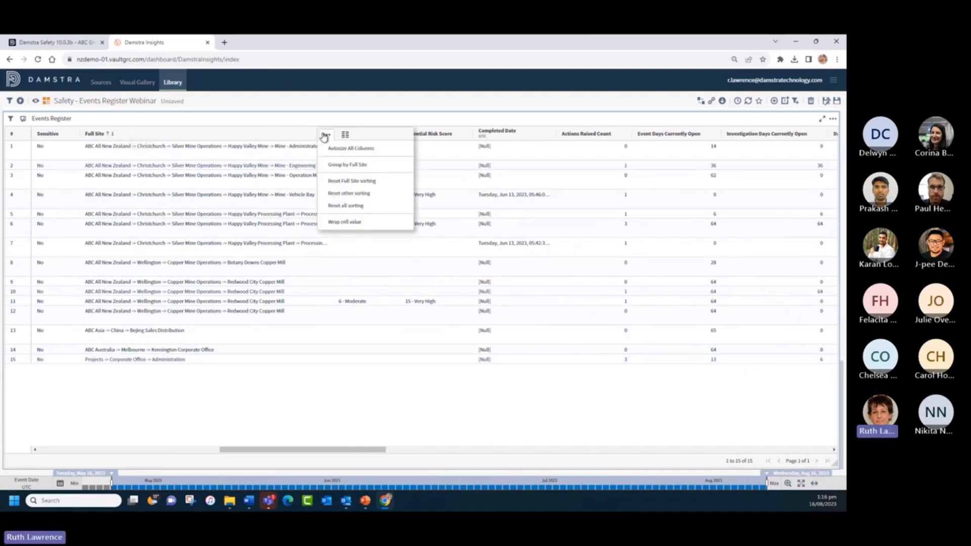
click(350, 182)
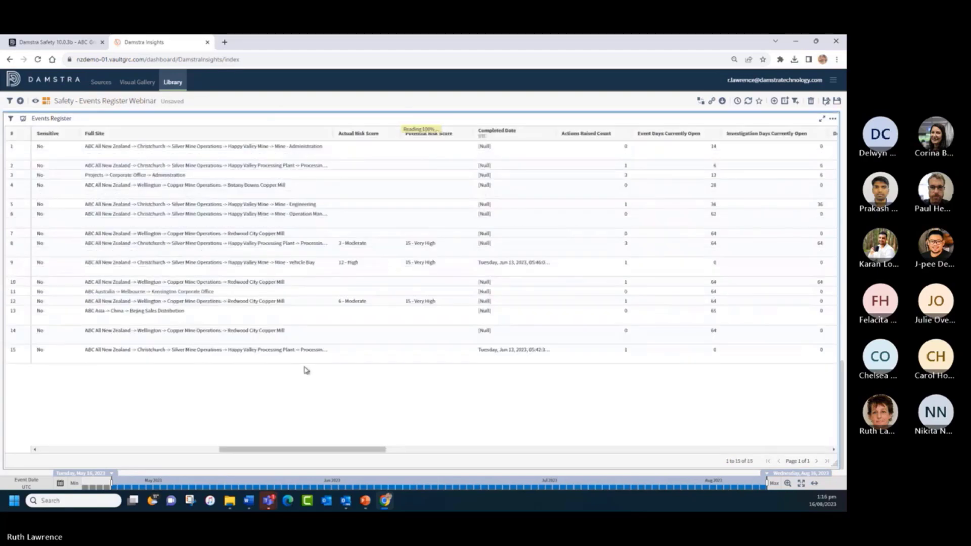
drag(331, 450, 127, 433)
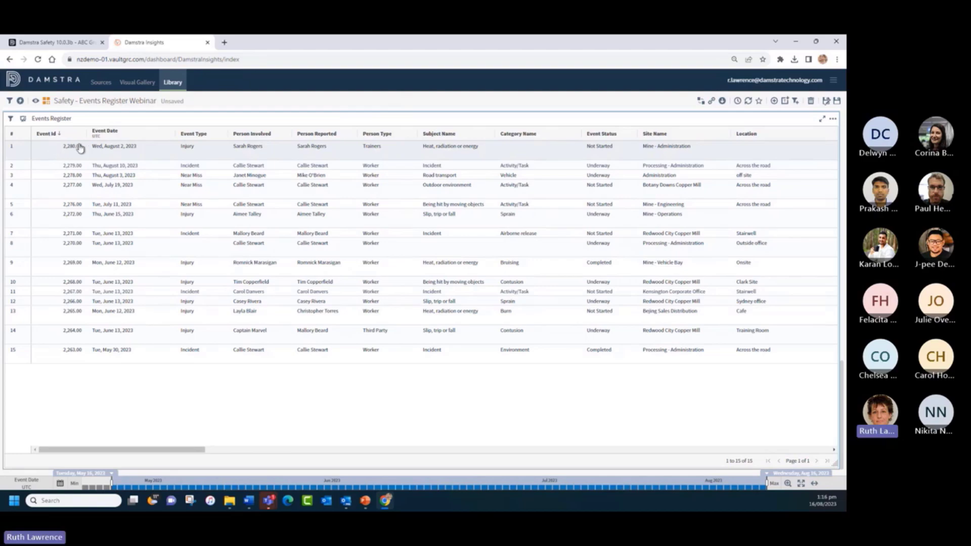
shift+click(191, 134)
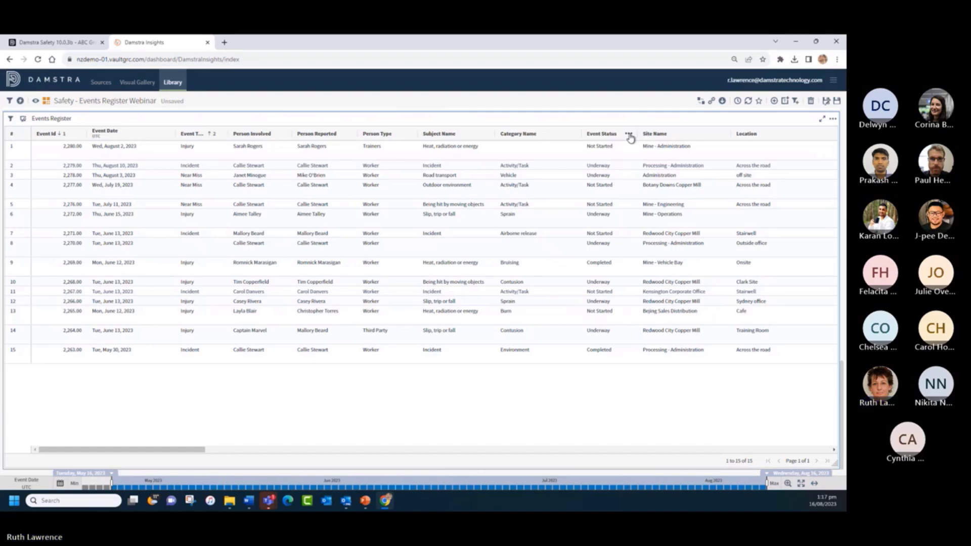
click(629, 135)
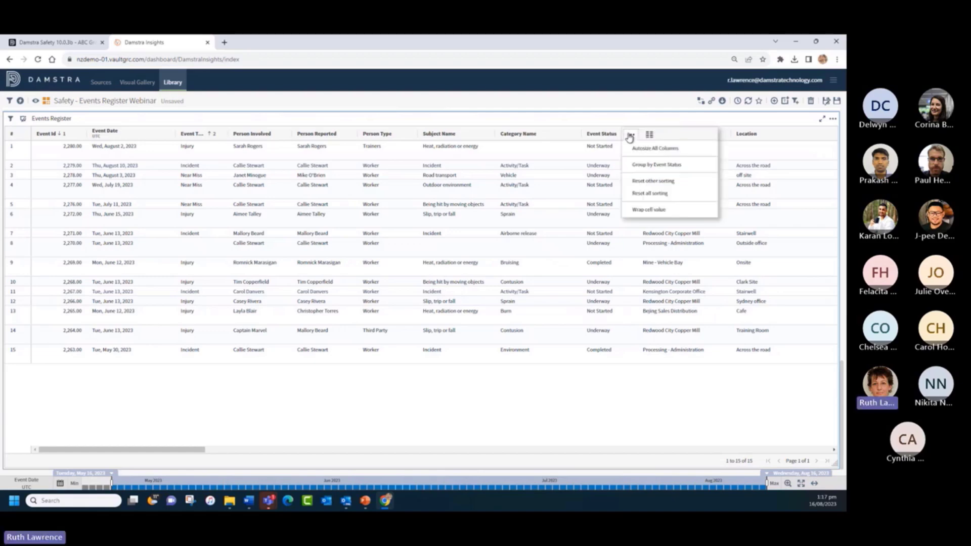
- Group rows by Event Status and expand the Not Started group of six events
click(642, 167)
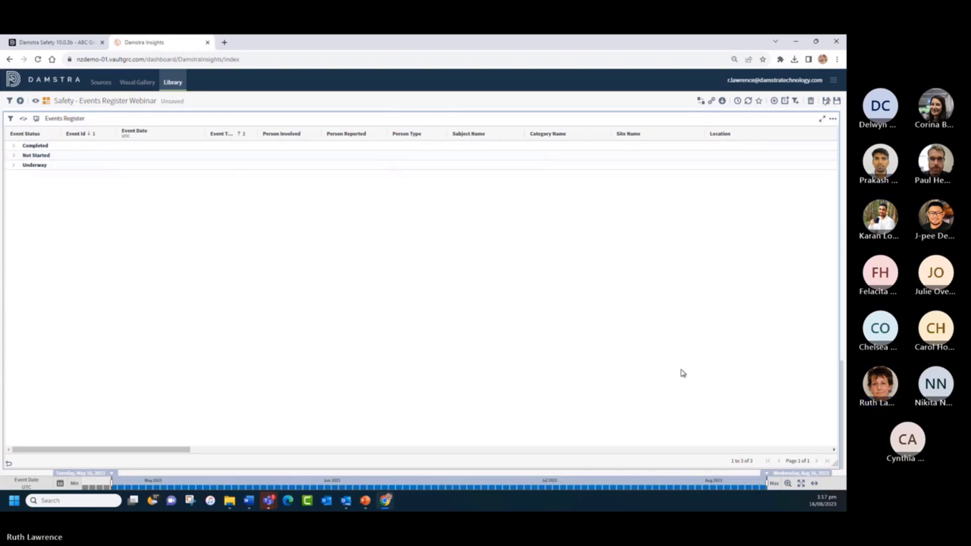
click(13, 157)
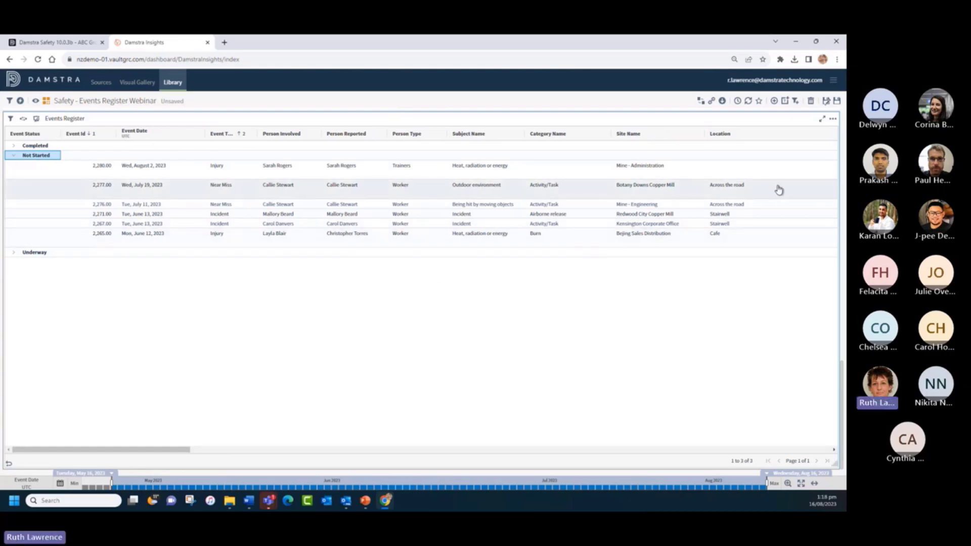
- Check the widget's Export options, then return to the dashboard's filters, KPI tiles and top charts
click(832, 120)
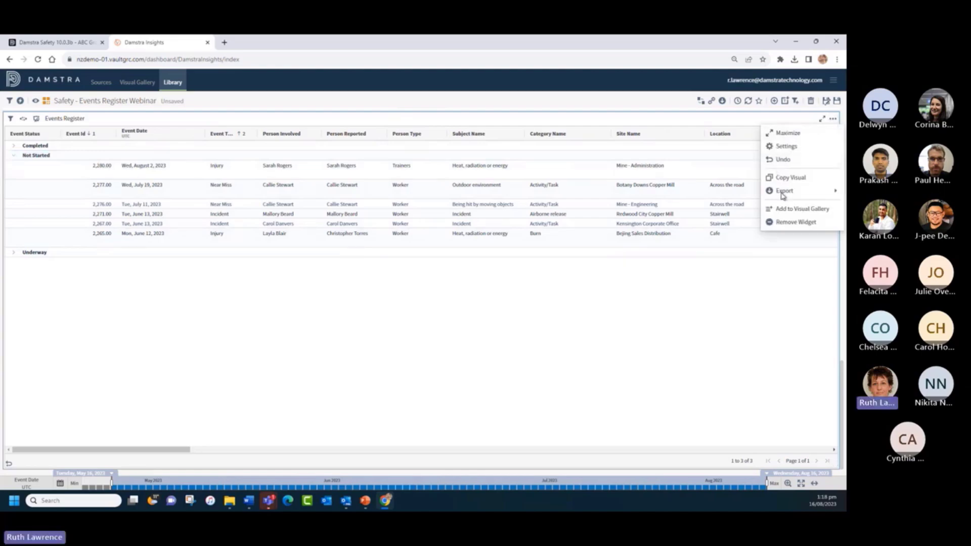
mouse_move(784, 193)
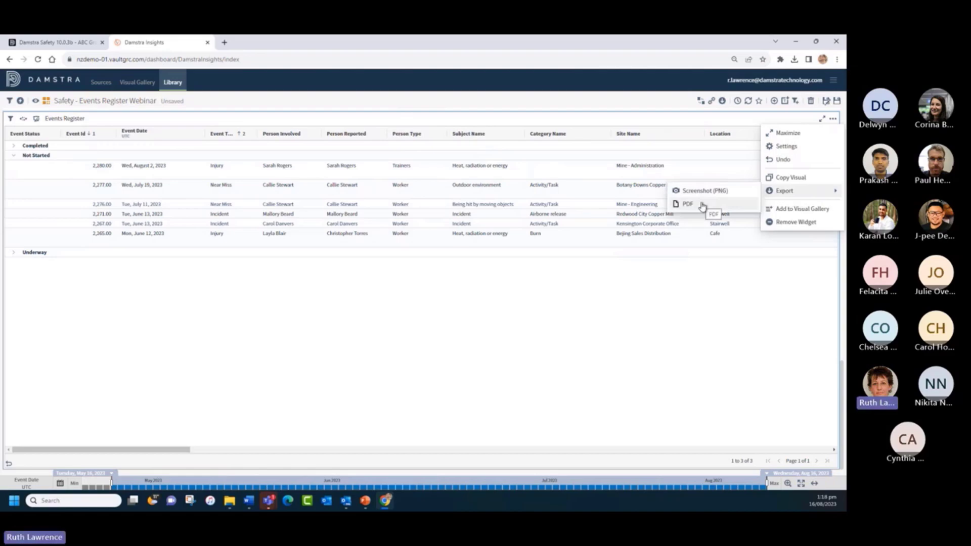
click(715, 314)
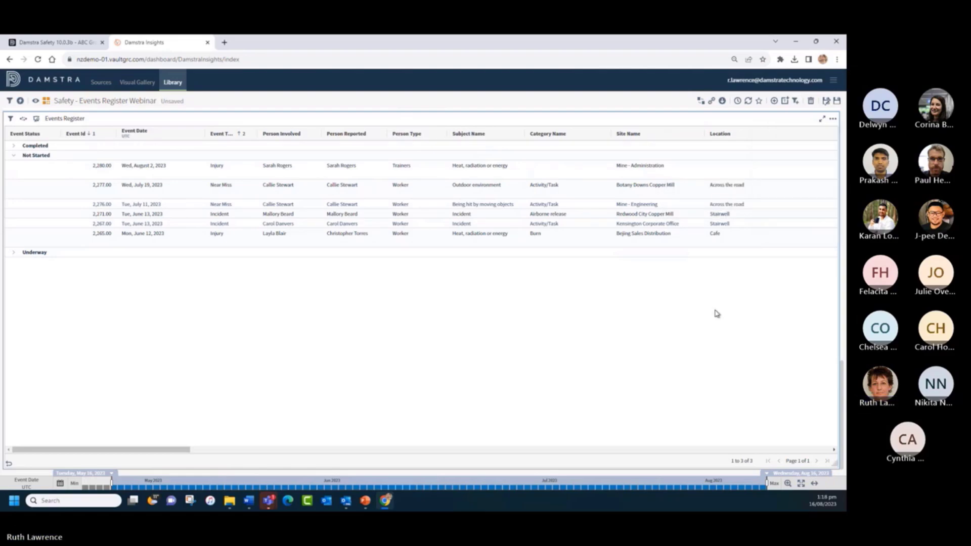
scroll(421, 279, up, 2)
scroll(419, 278, up, 10)
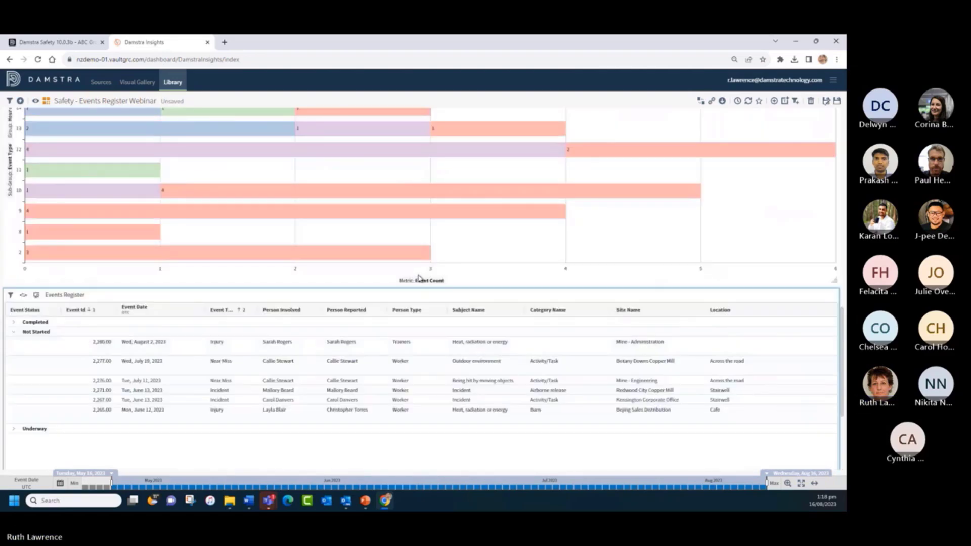
scroll(420, 278, up, 3)
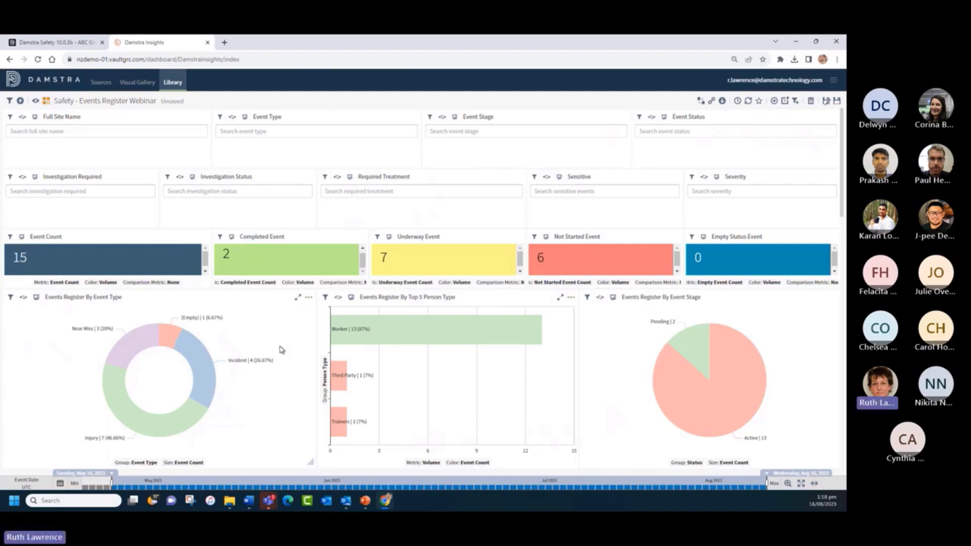
mouse_move(151, 435)
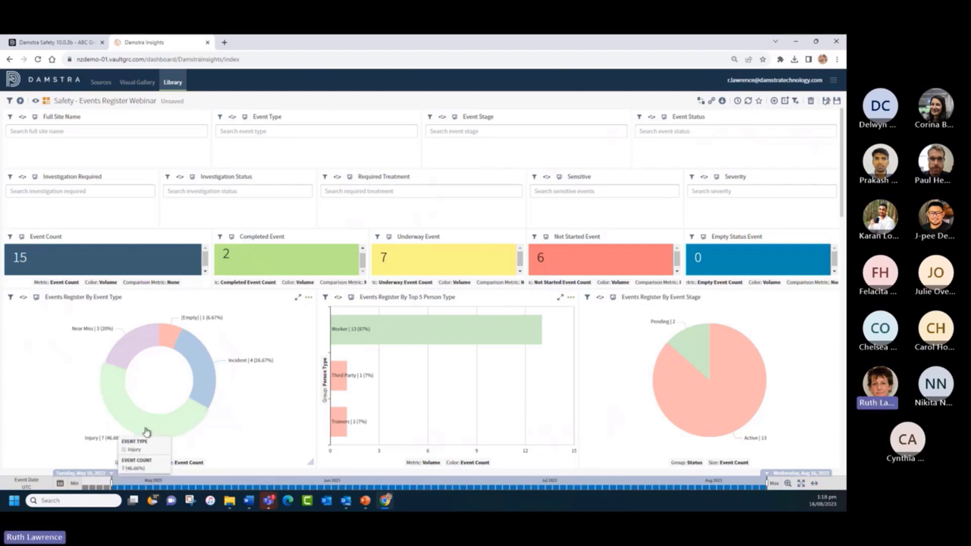
- Open the Data Details records behind the Injury slice of the chart
click(146, 429)
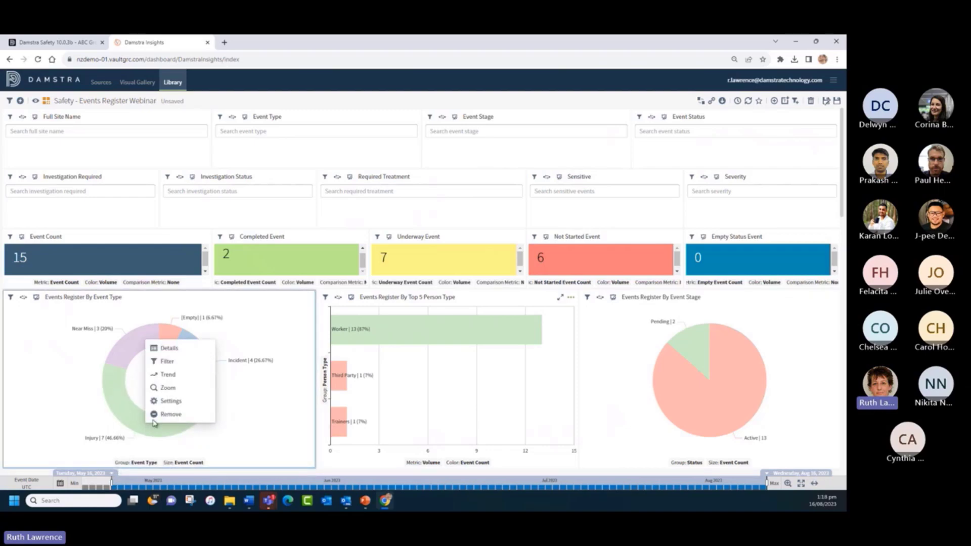
click(163, 347)
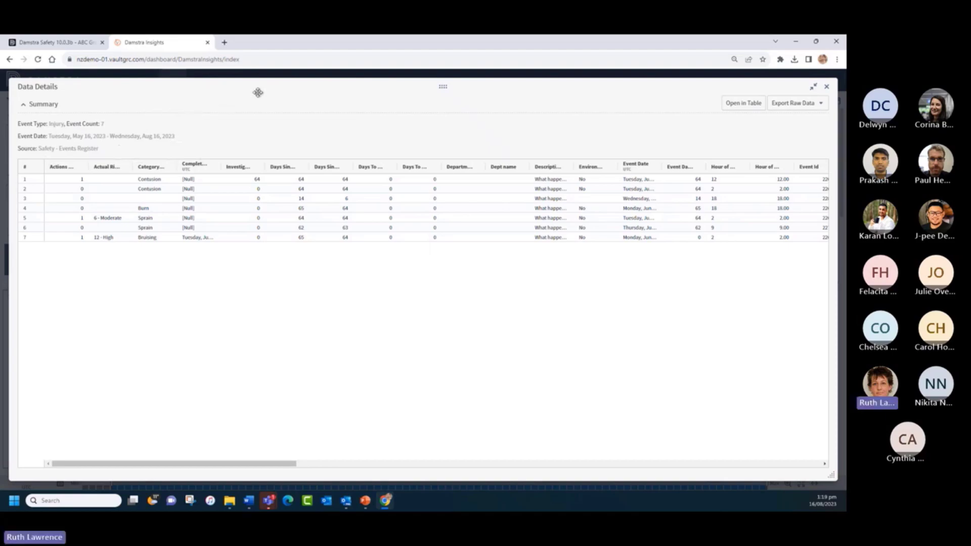
drag(272, 465, 362, 465)
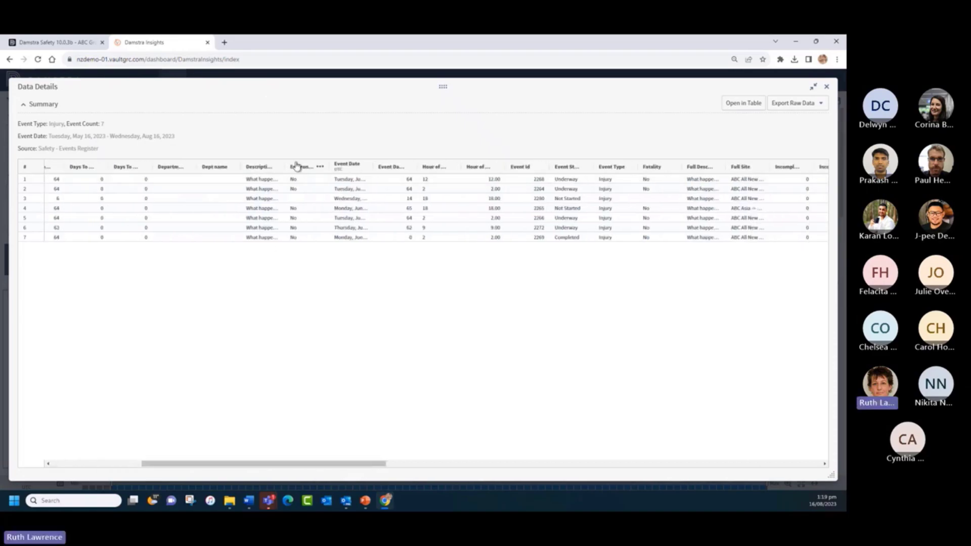
- Widen and wrap the Description column, then sort rows ascending by the column after Event Date
drag(287, 167, 458, 153)
click(452, 169)
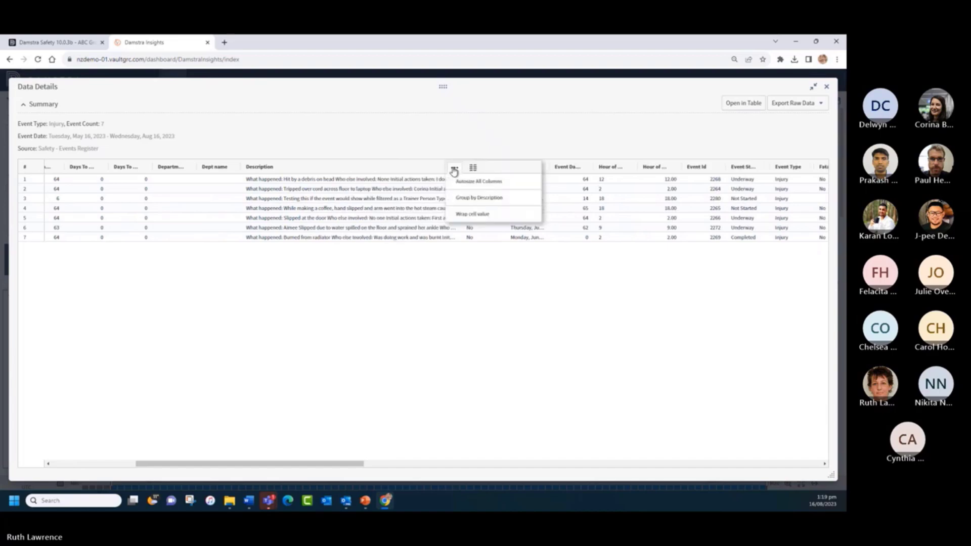
click(462, 214)
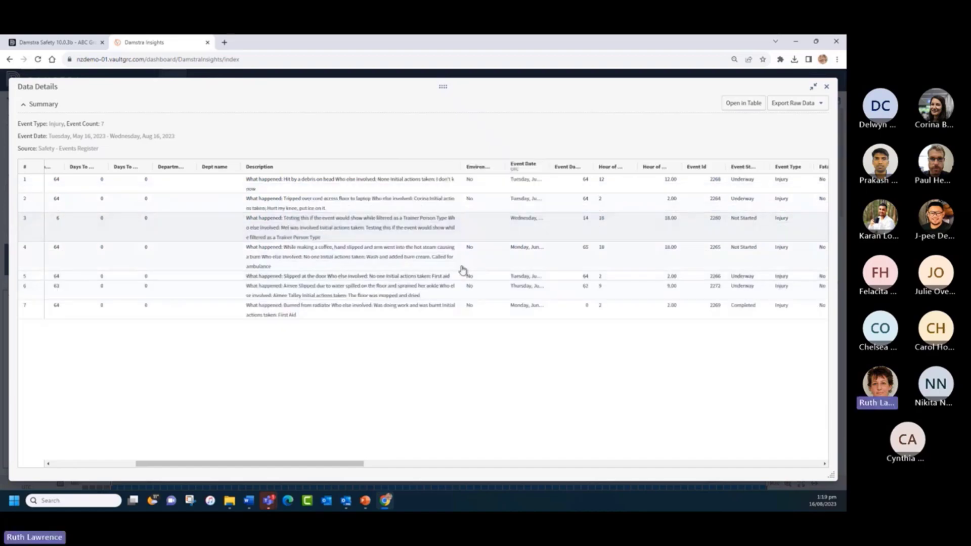
drag(355, 464, 444, 463)
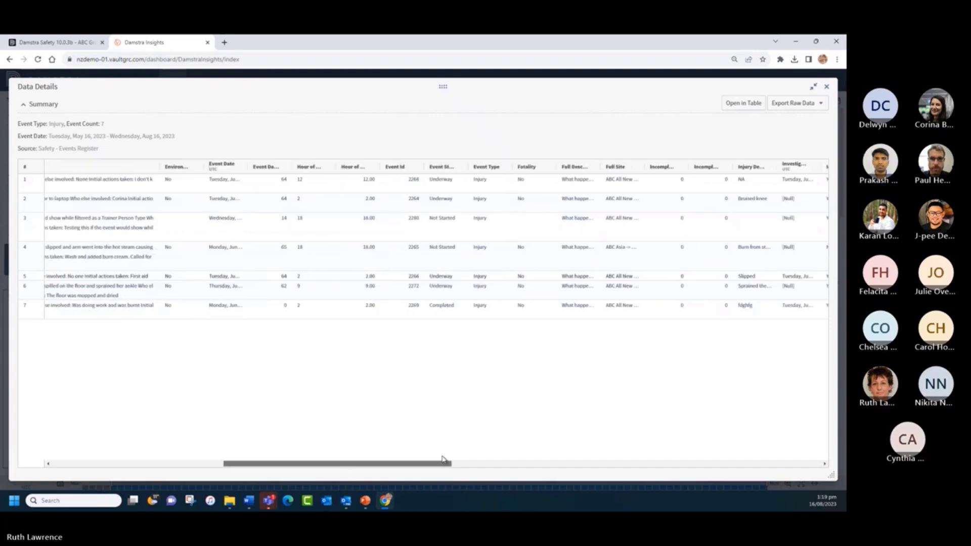
click(267, 168)
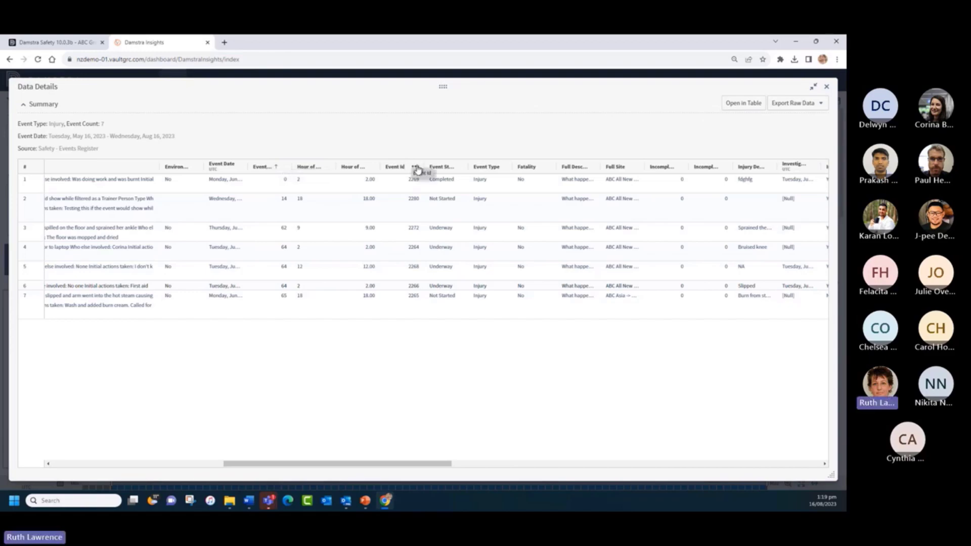
- Show the CSV and XLSX choices under Export Raw Data for the 7 Injury events
click(461, 167)
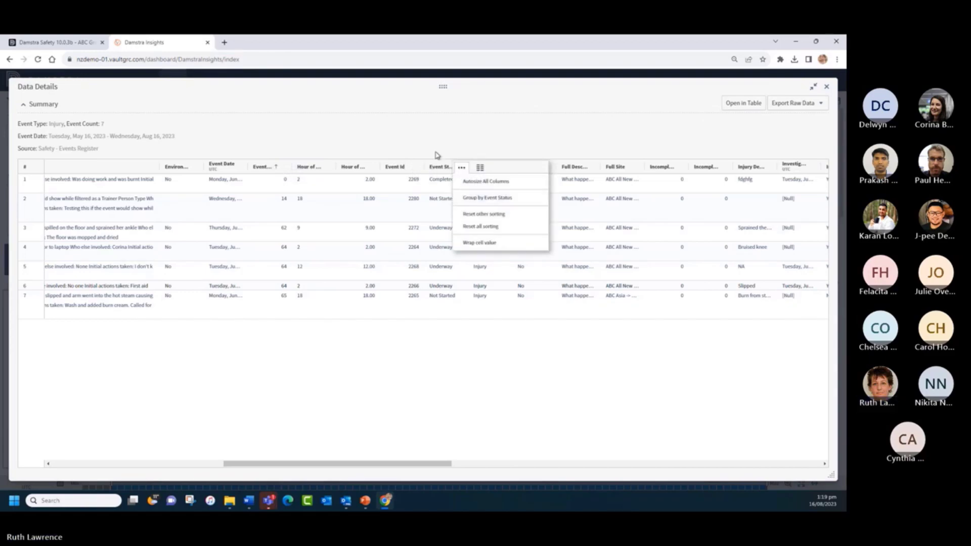
click(419, 139)
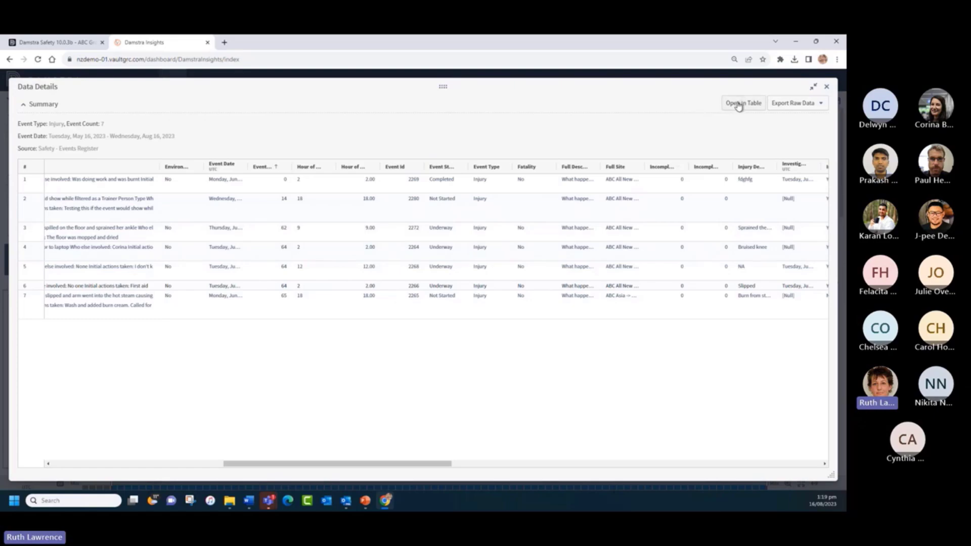
click(787, 103)
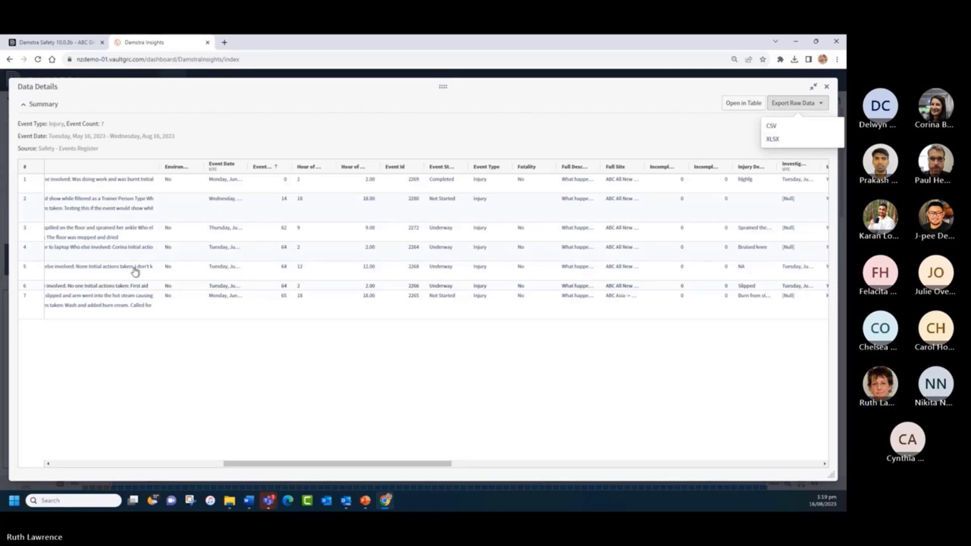
click(826, 90)
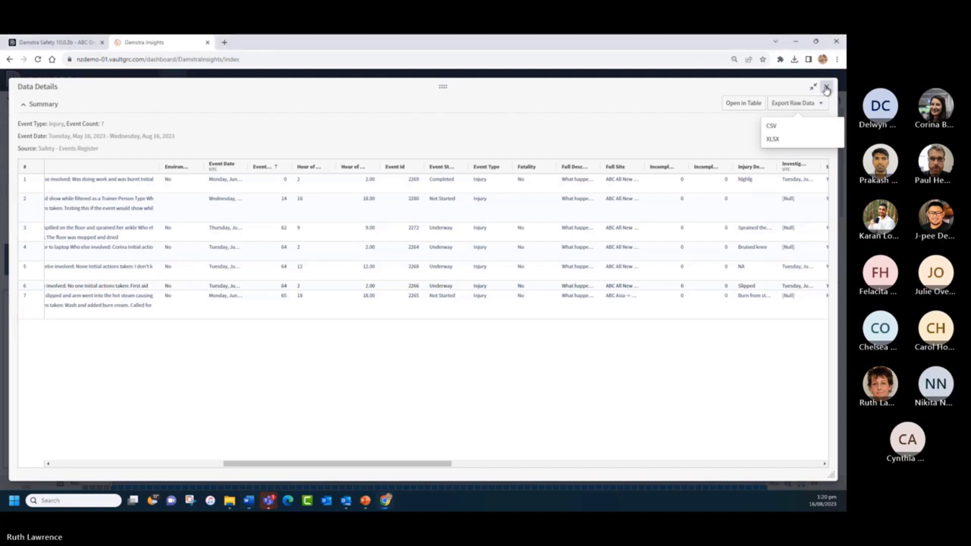
- Close Data Details, view the Table Visuals PowerPoint slide, then return to the Chrome dashboard
click(826, 89)
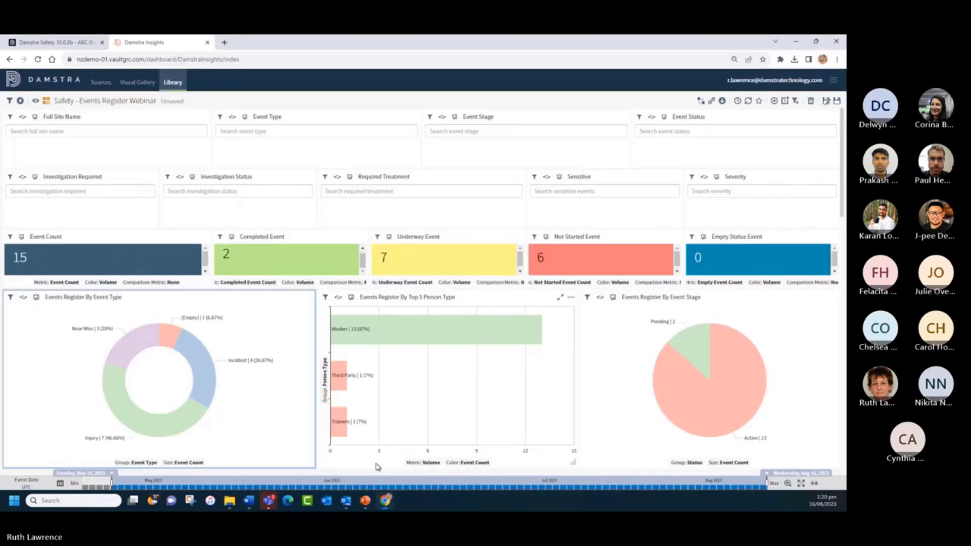
click(365, 502)
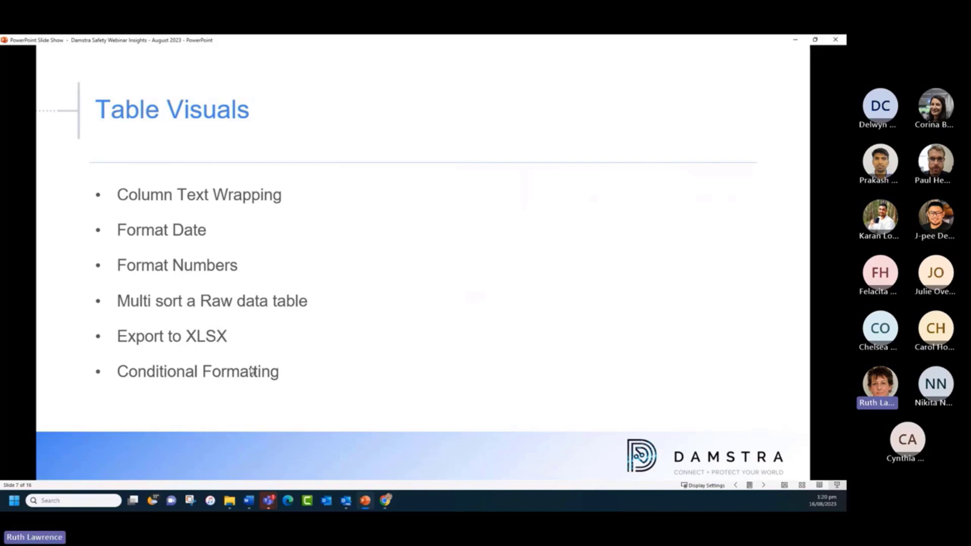
click(386, 502)
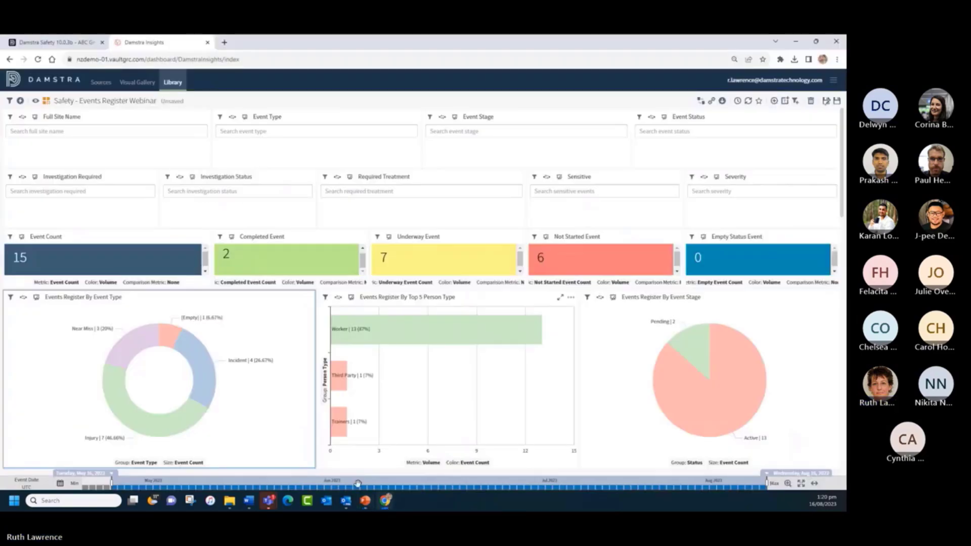
- Discard the unsaved changes, reload Safety - Events Register Webinar from the Library, and close the layout banner
click(171, 84)
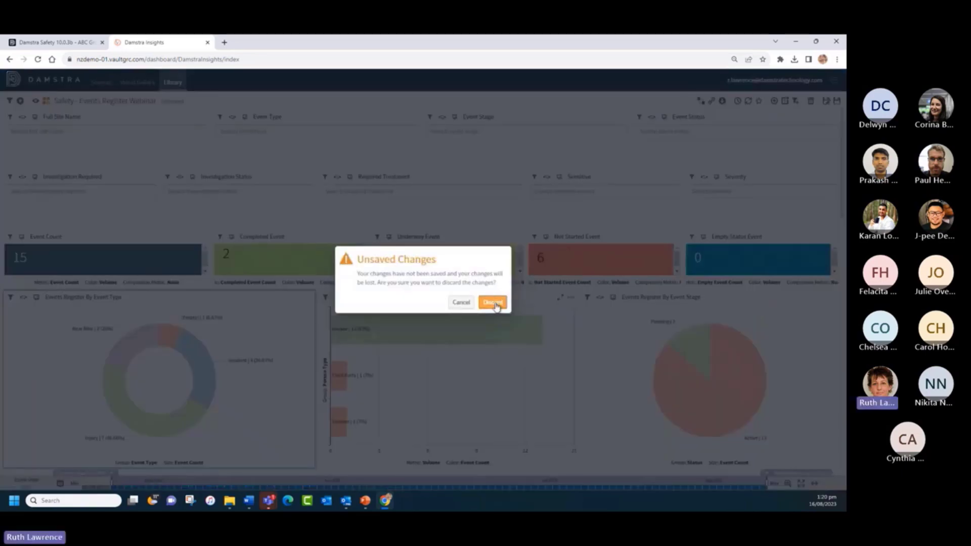
click(493, 303)
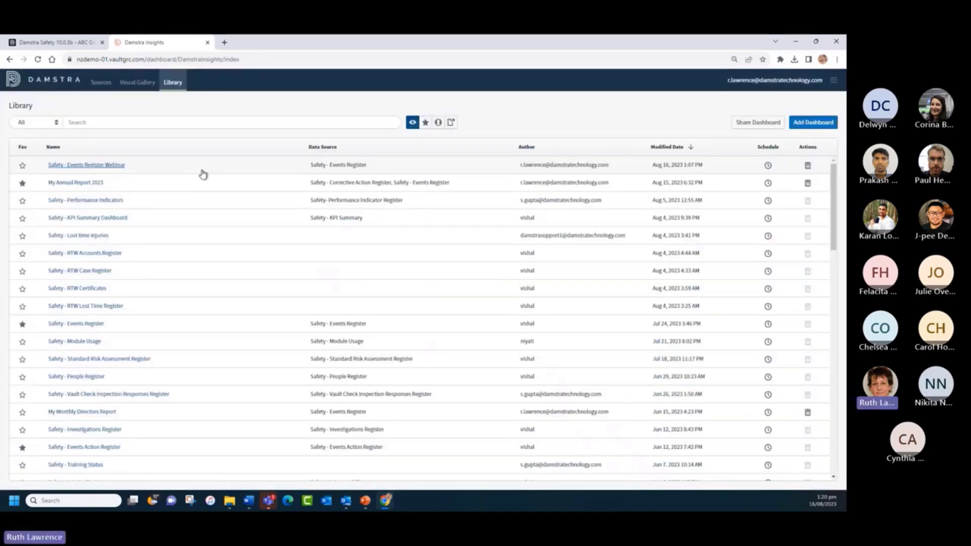
click(74, 166)
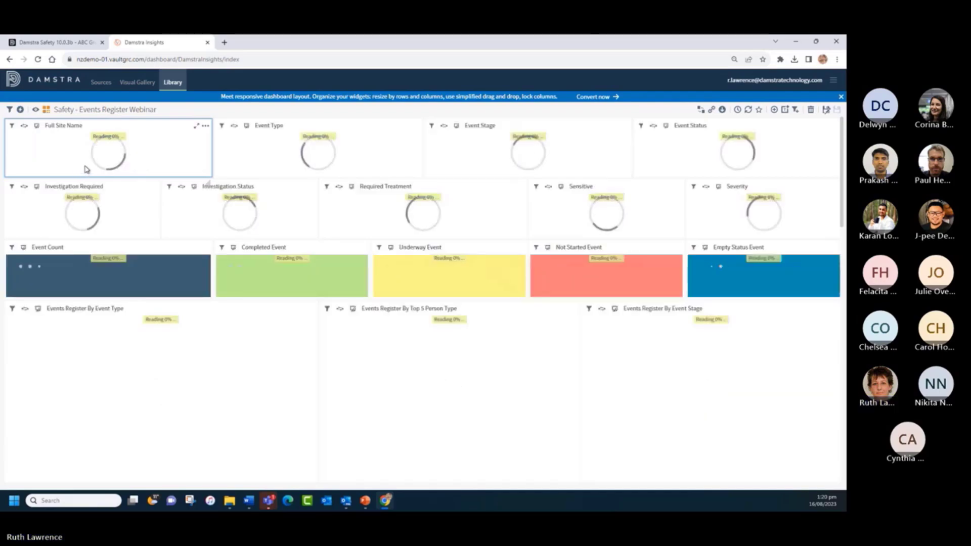
click(840, 97)
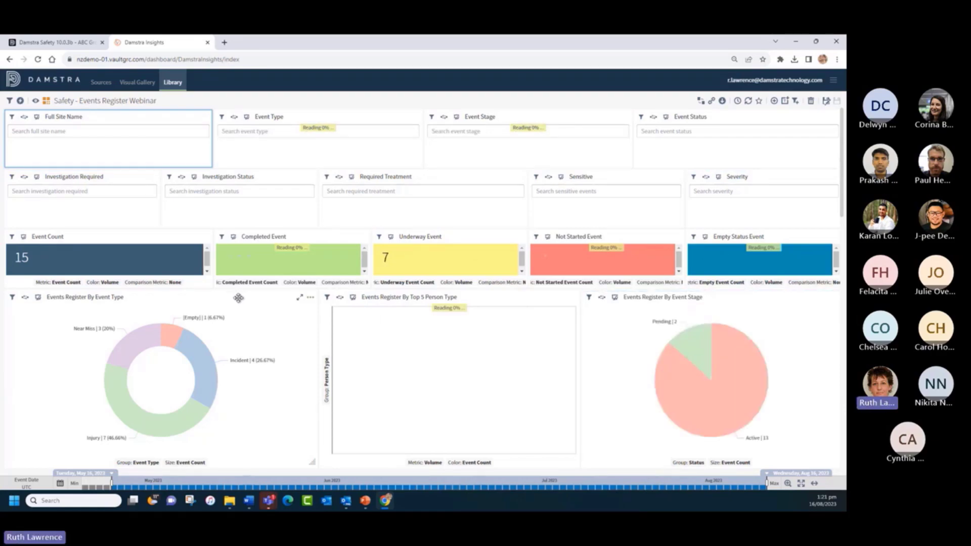
- Toggle the Webinar dashboard into view-only preview, then back into edit mode
click(35, 102)
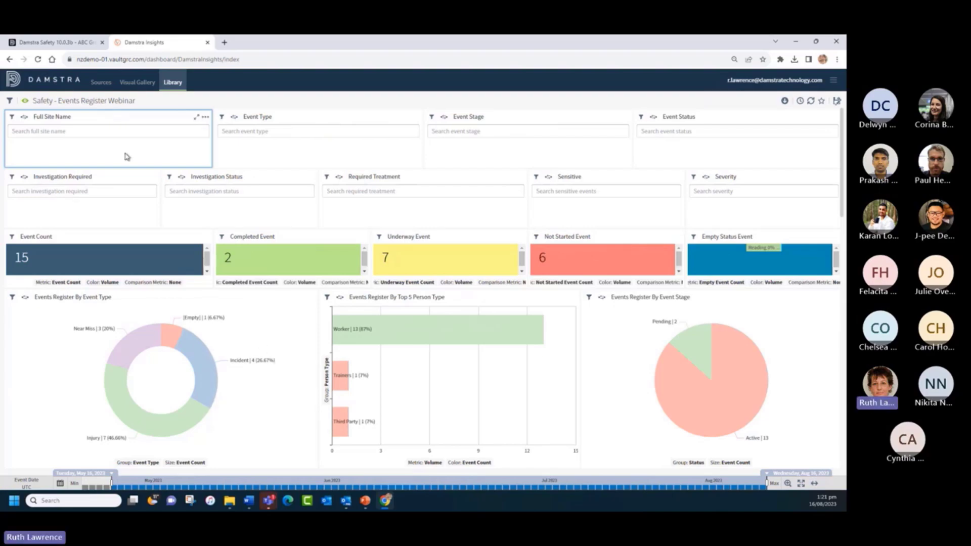
click(24, 103)
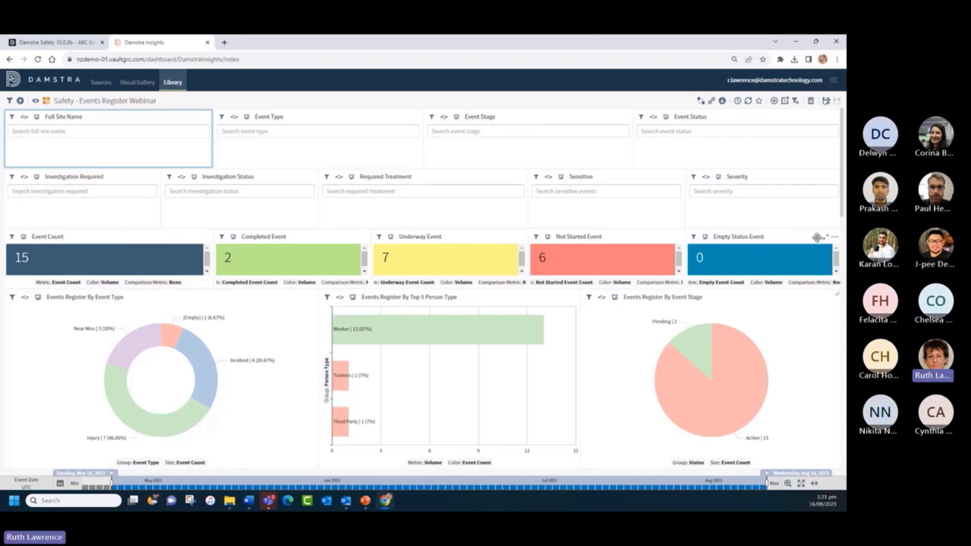
- Remove the Empty Status Event tile from the dashboard
click(834, 238)
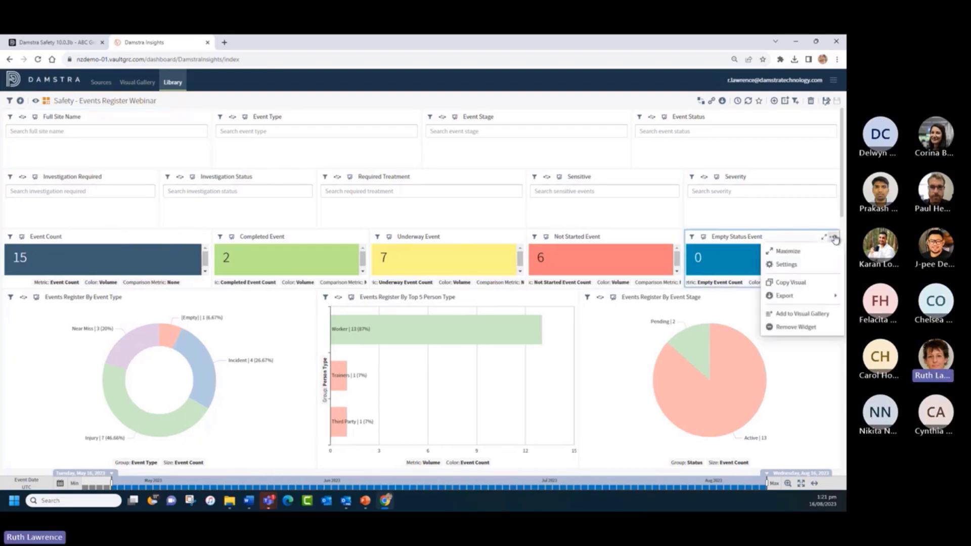
click(790, 329)
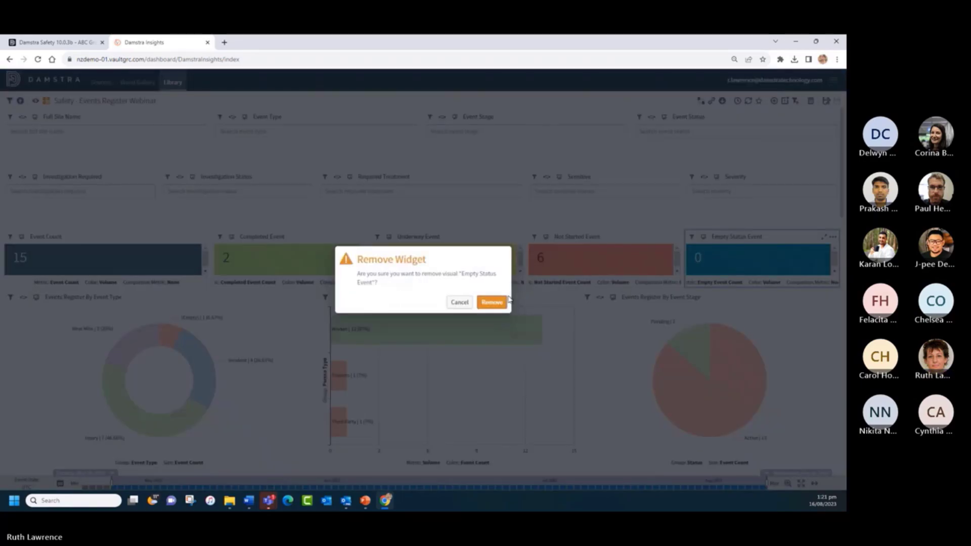
click(490, 301)
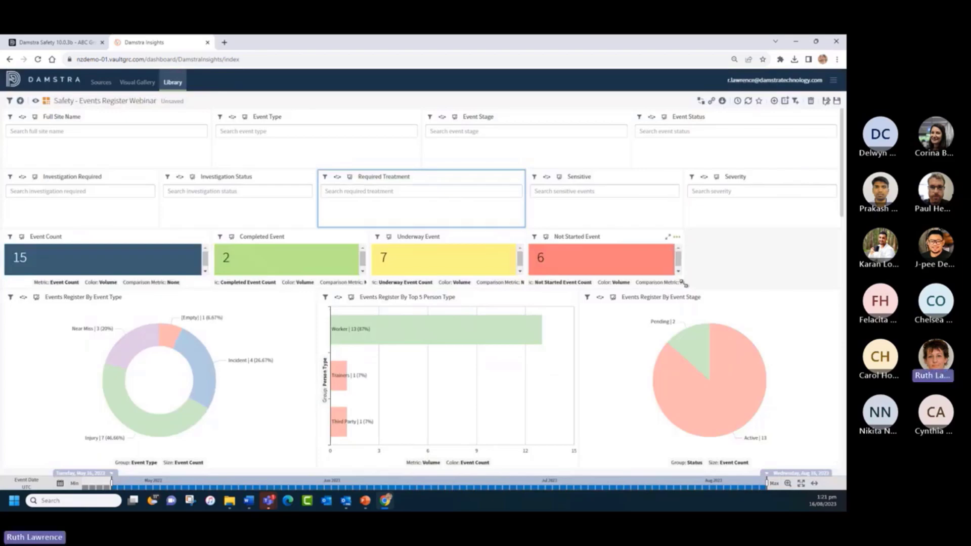
- Widen and shift the Not Started, Underway and Completed Event tiles to fill the row
drag(680, 285, 726, 281)
drag(657, 232, 755, 239)
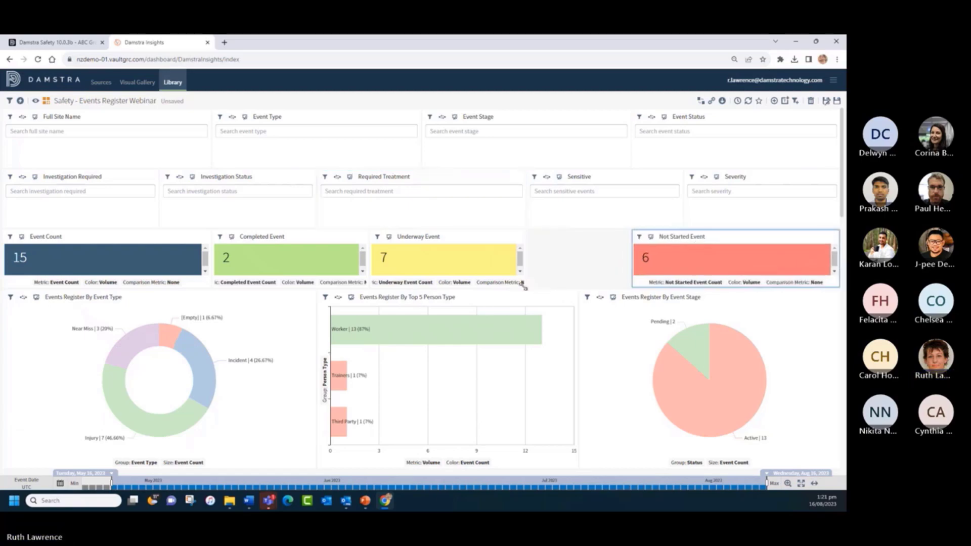
drag(525, 284, 573, 286)
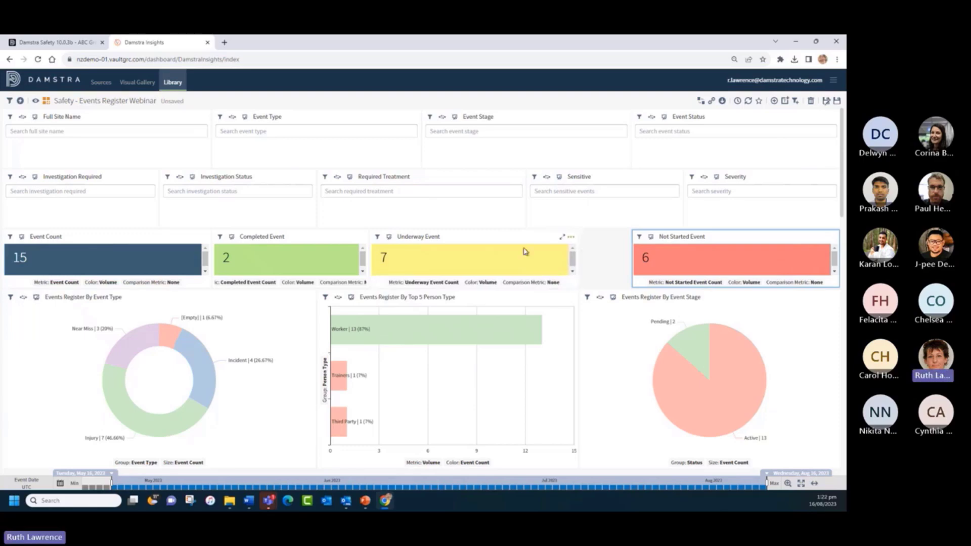
drag(496, 238, 545, 238)
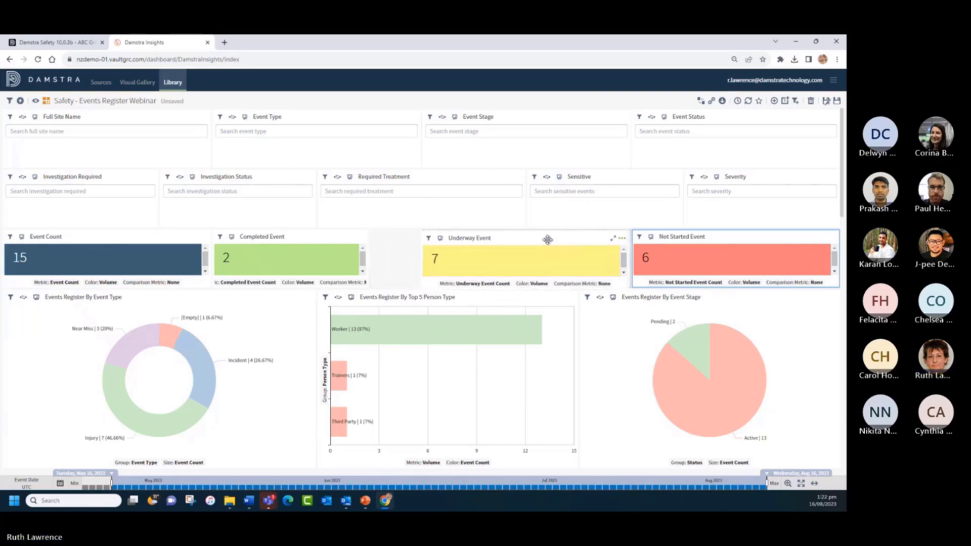
drag(366, 283, 416, 285)
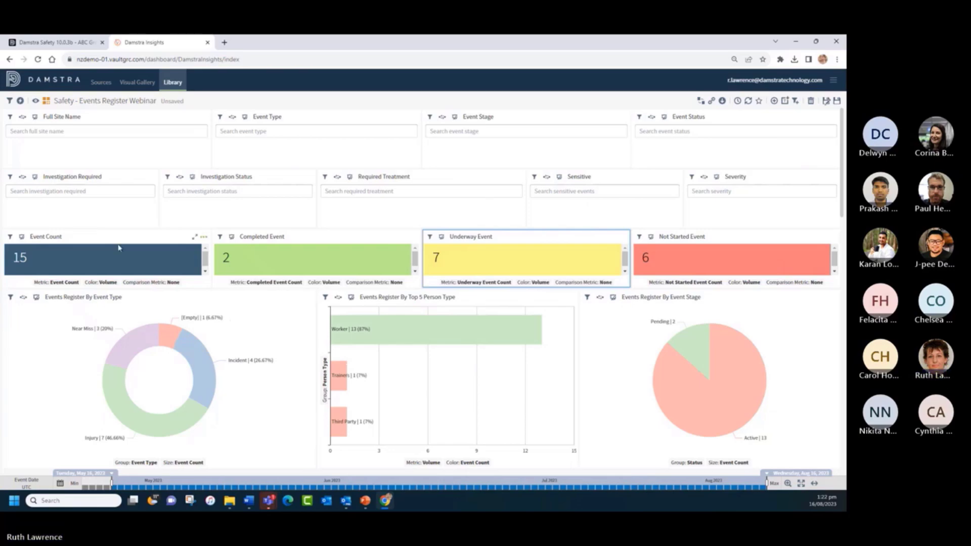
- Set the Event Count tile's pickers to Hide
click(203, 237)
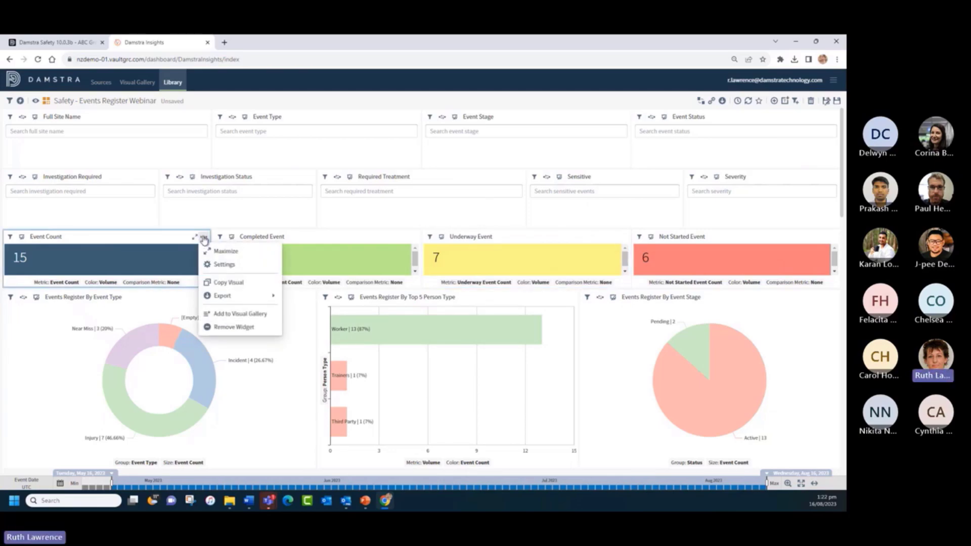
click(223, 265)
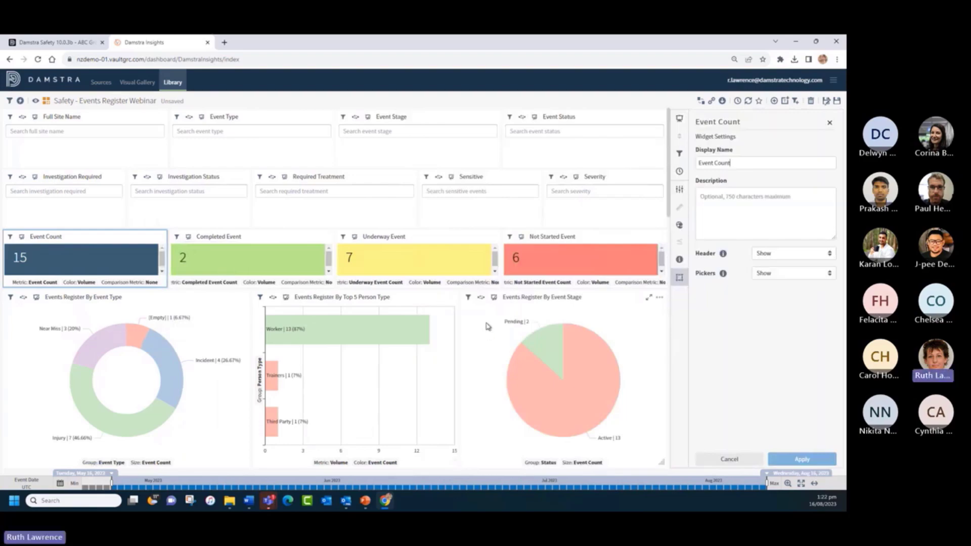
click(679, 278)
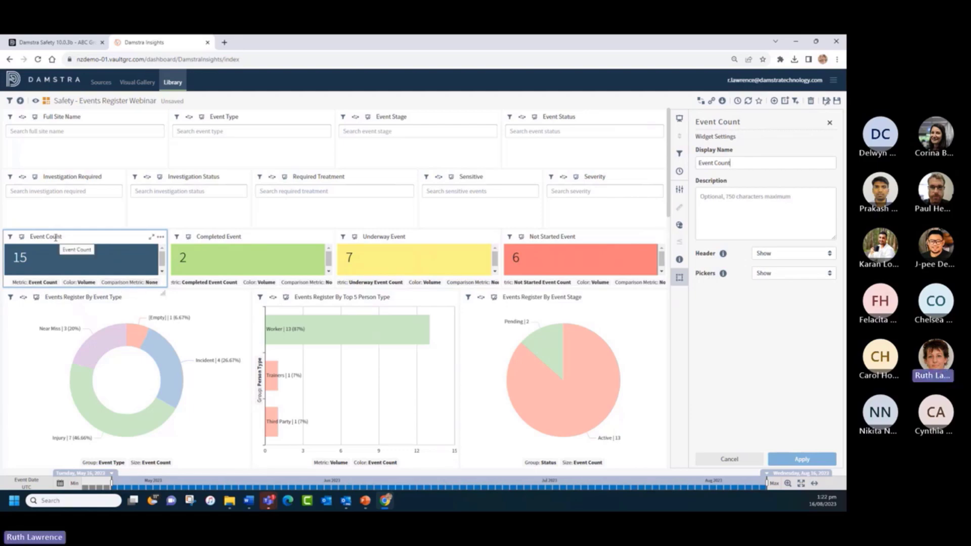
click(787, 273)
click(782, 293)
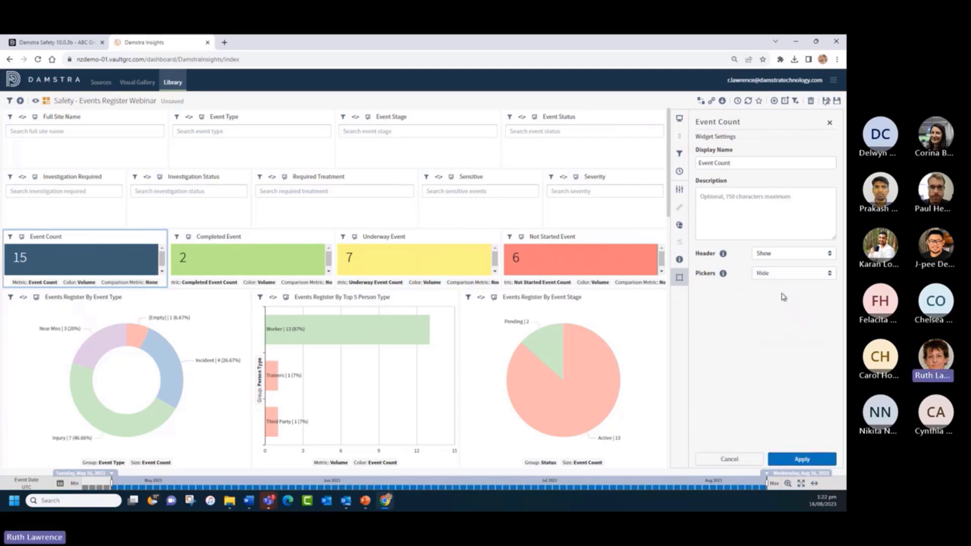
click(795, 461)
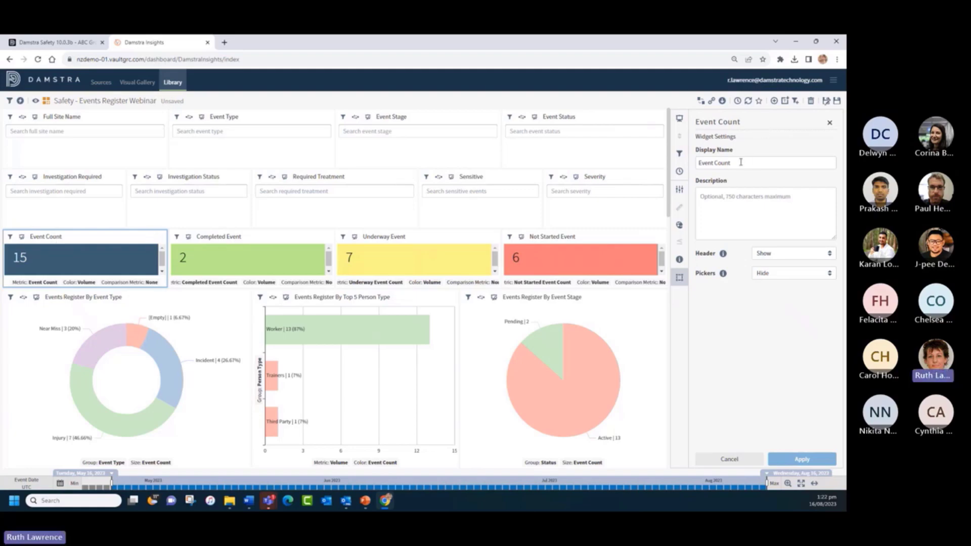
- Rename the Event Count tile to 'Total Events Last 12 Months' and show its KPI chart settings
drag(740, 163, 680, 170)
text(Total)
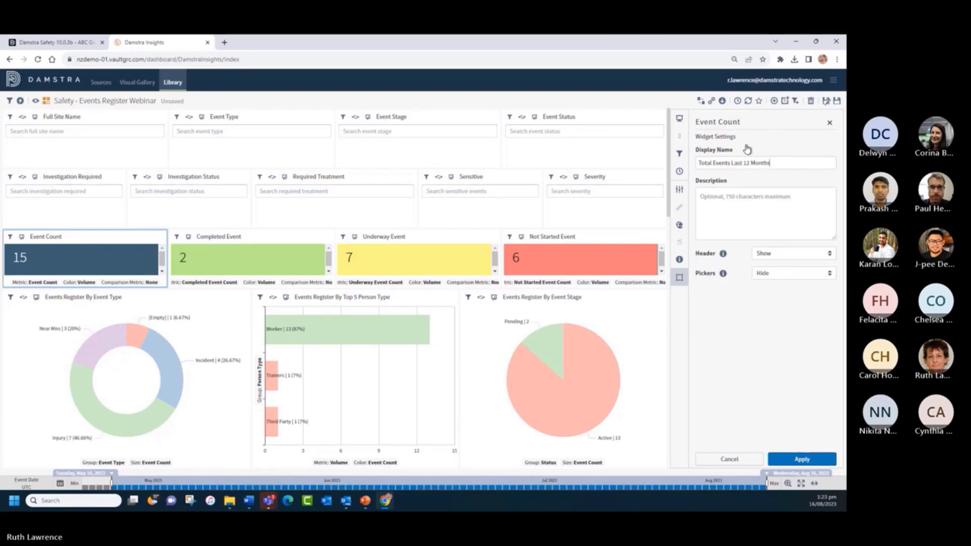
click(797, 457)
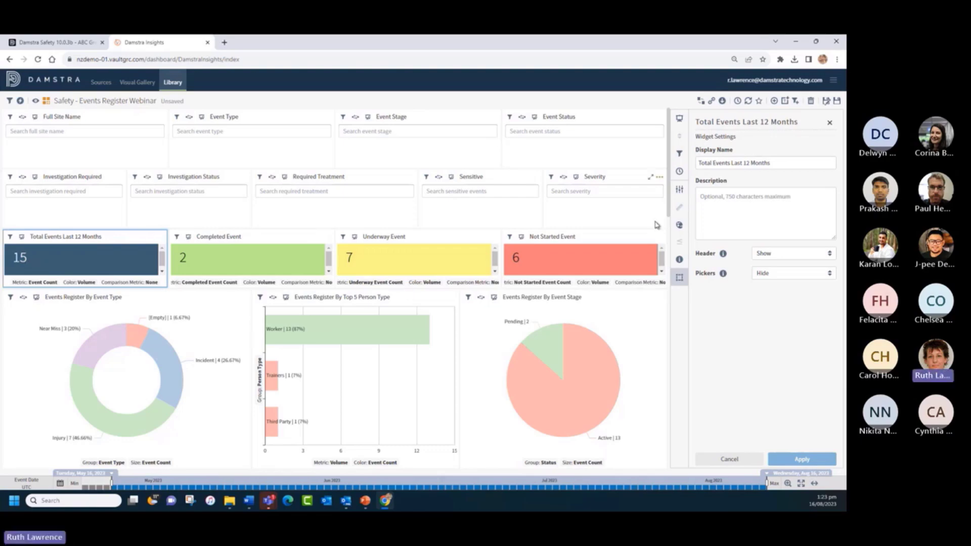
click(678, 189)
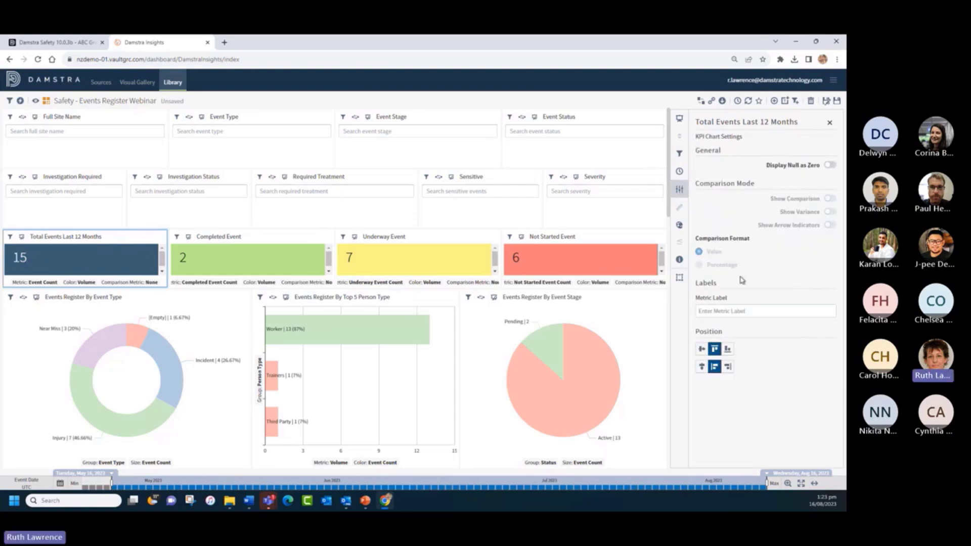
- Centre the KPI value 15 in the Total Events tile, close its settings, and preview the dashboard
click(701, 349)
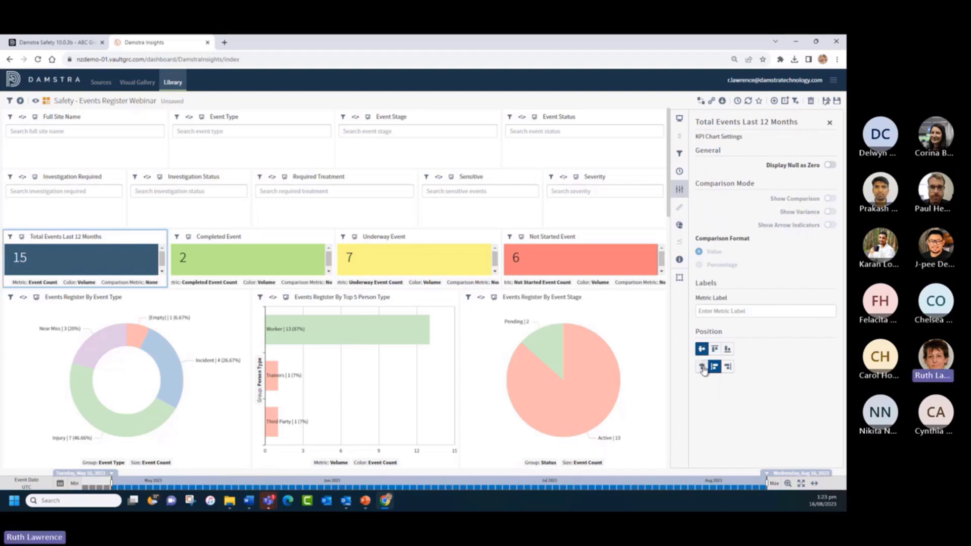
click(701, 367)
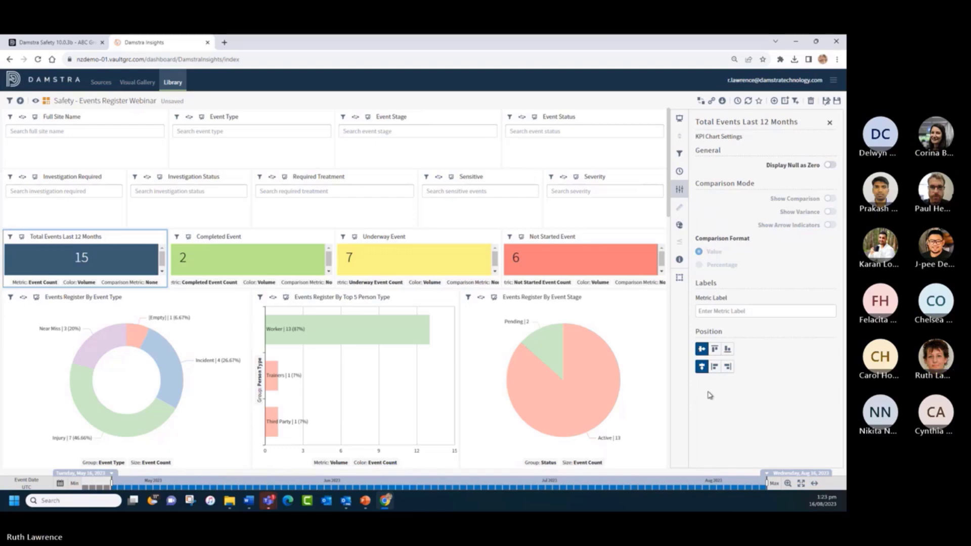
click(831, 124)
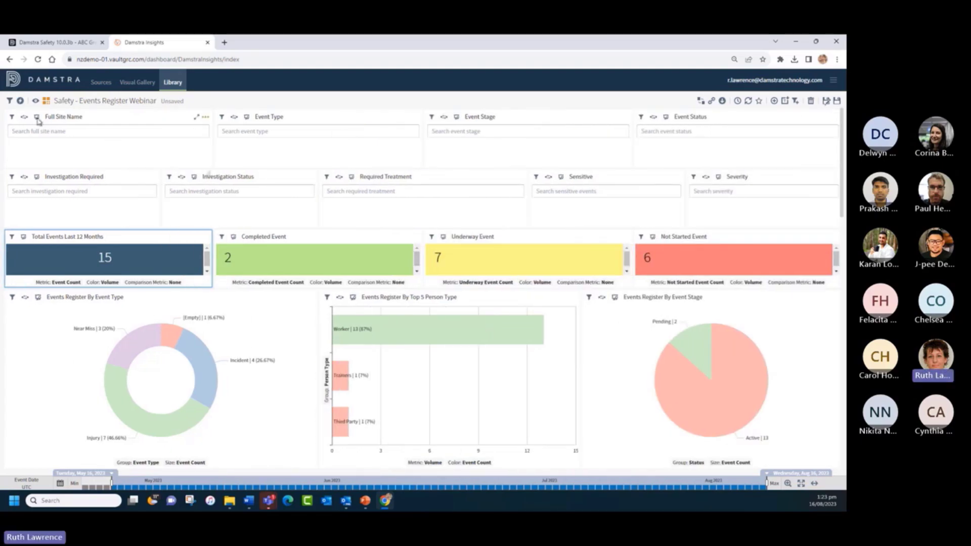
click(36, 101)
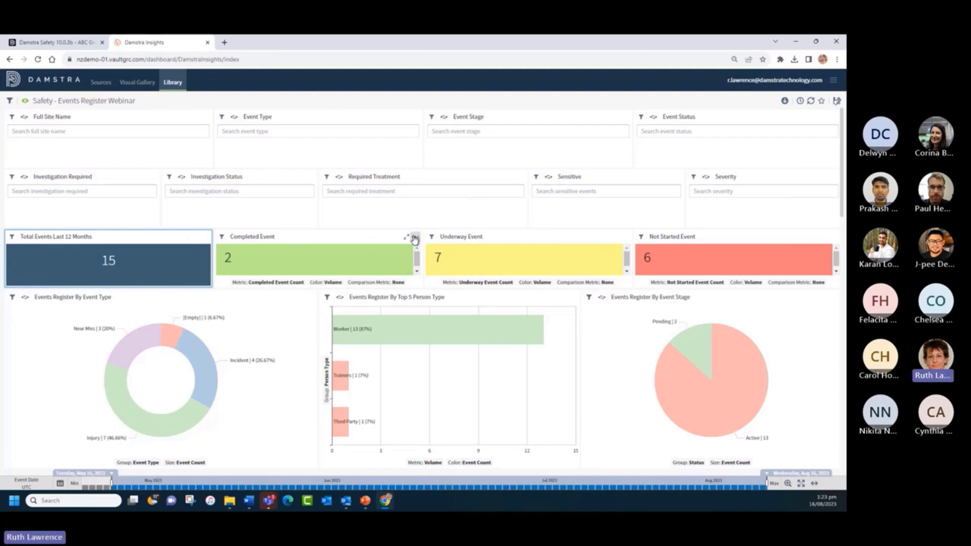
- Set the Completed Event tile's KPI position to centre so its 2 sits centred
click(414, 237)
click(433, 264)
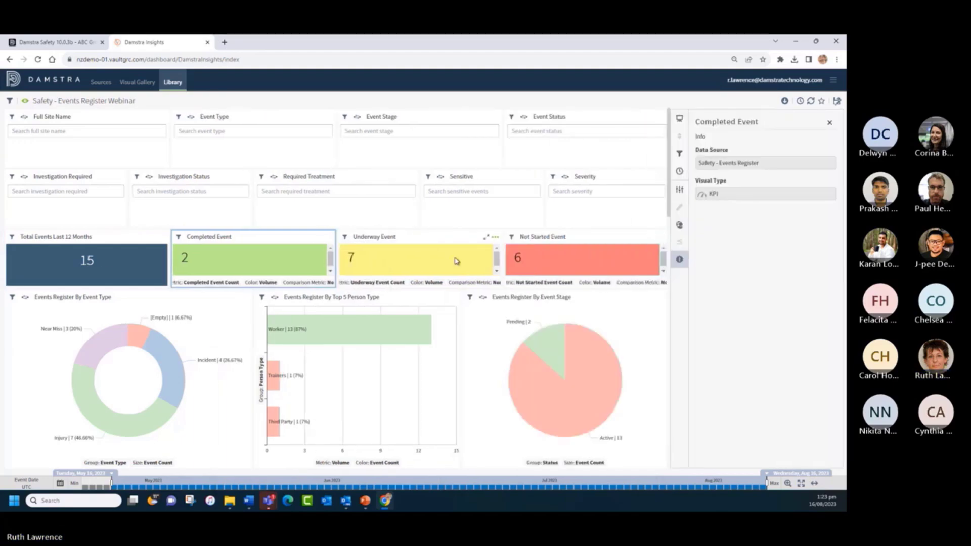
click(682, 191)
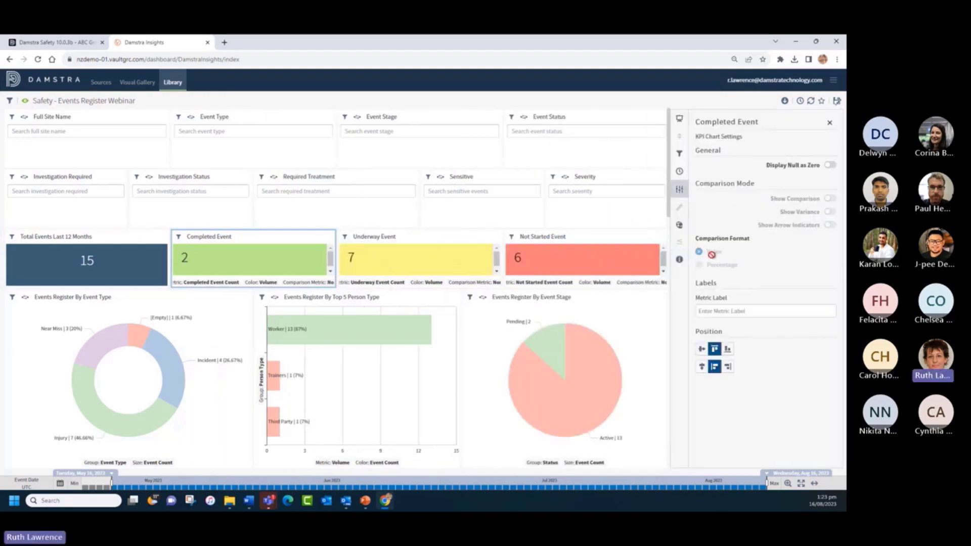
click(701, 367)
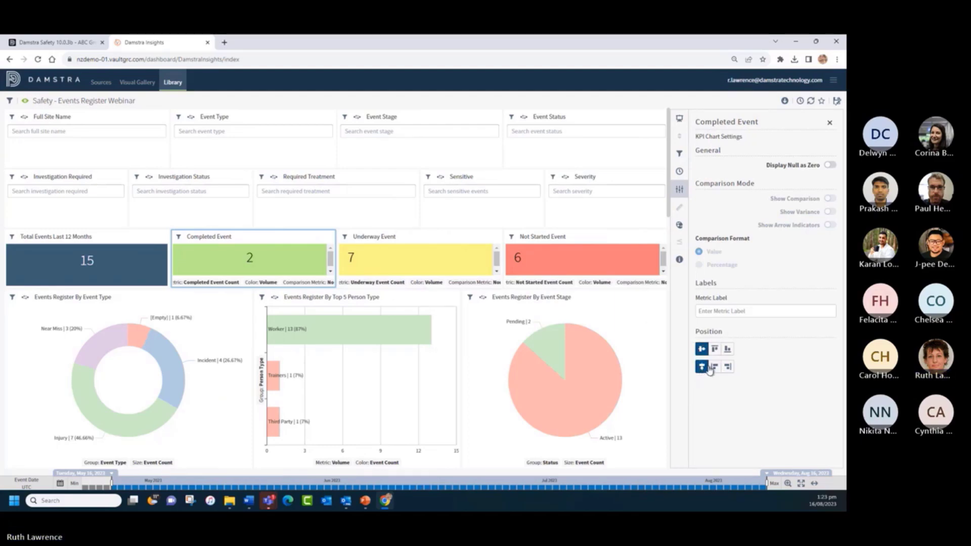
click(830, 124)
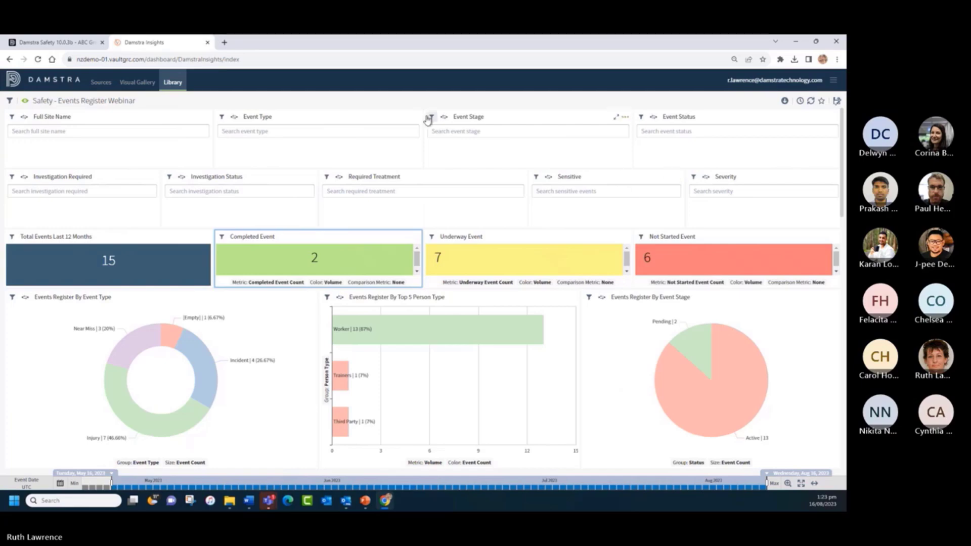
- Back in edit mode, set the Completed Event tile's pickers to Hide
click(25, 103)
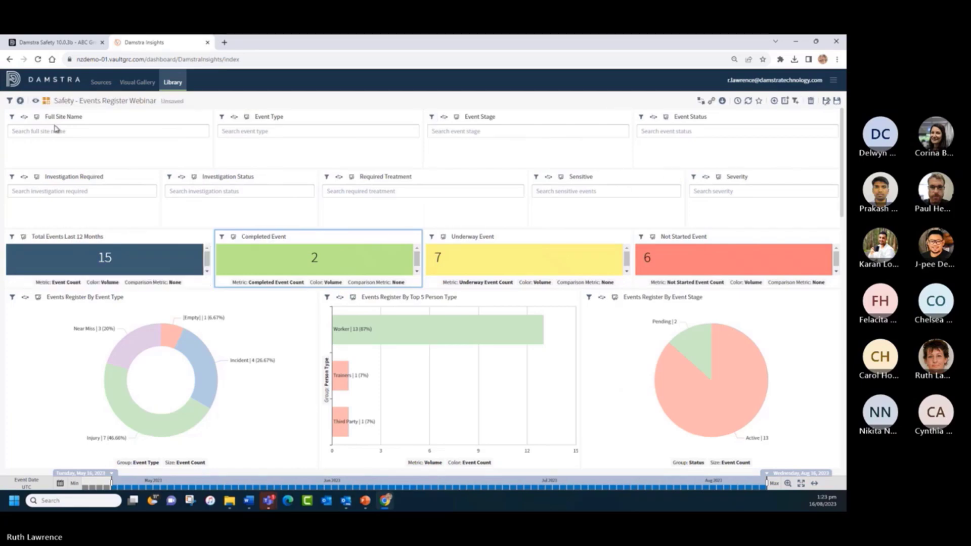
click(415, 237)
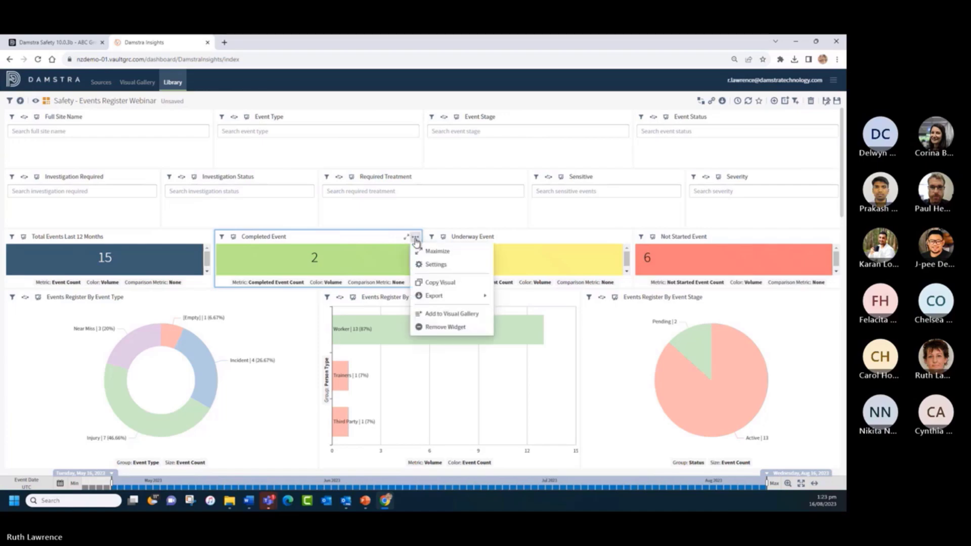
click(430, 266)
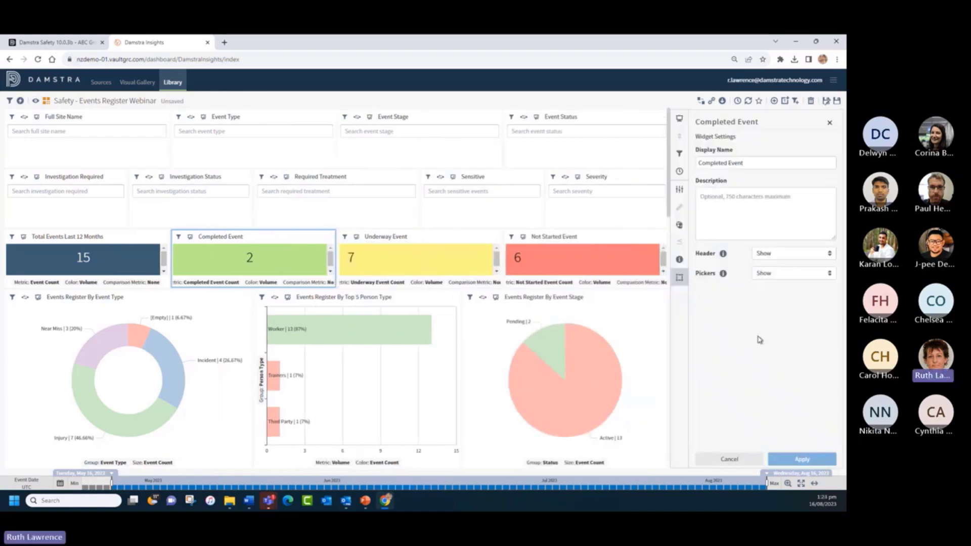
click(777, 280)
click(774, 293)
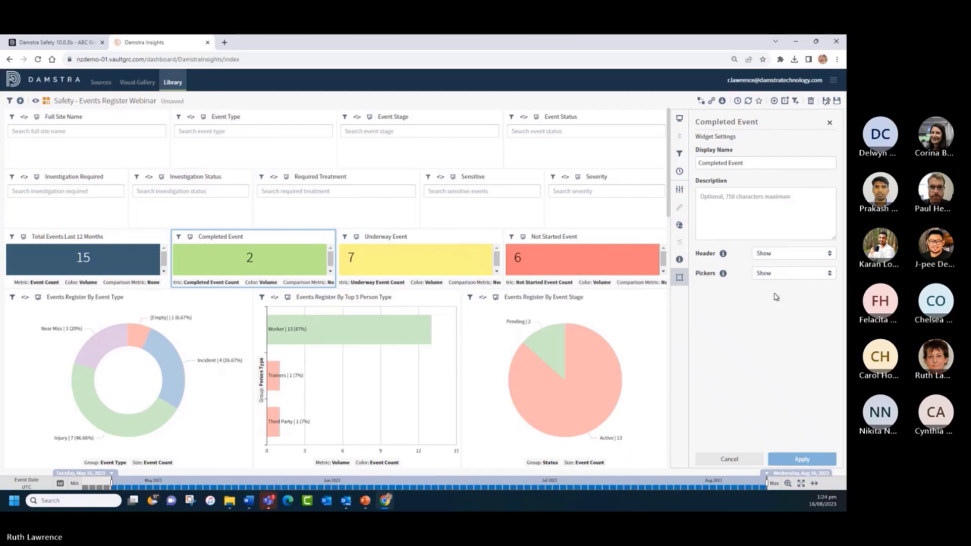
click(799, 455)
- Hide the Underway Event tile's pickers and centre its value 7
click(494, 238)
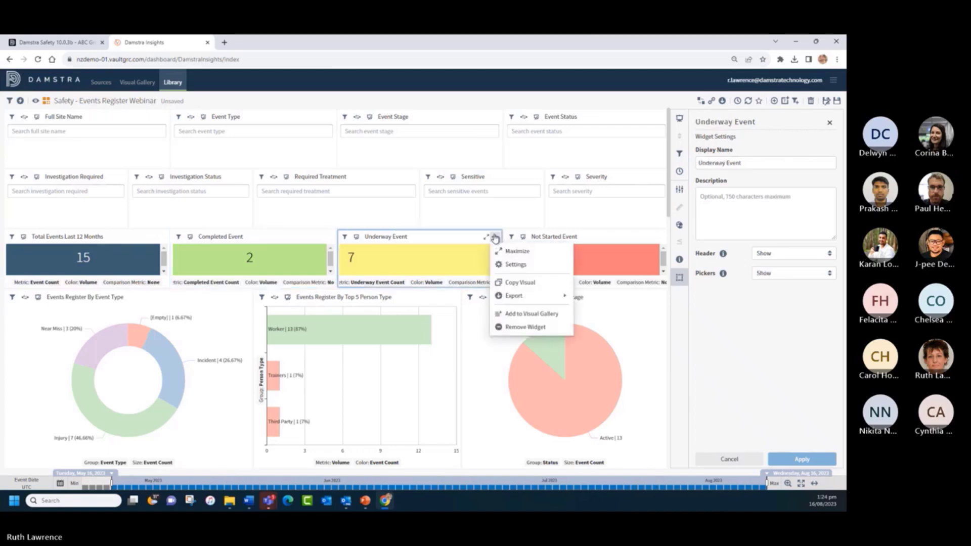
click(769, 273)
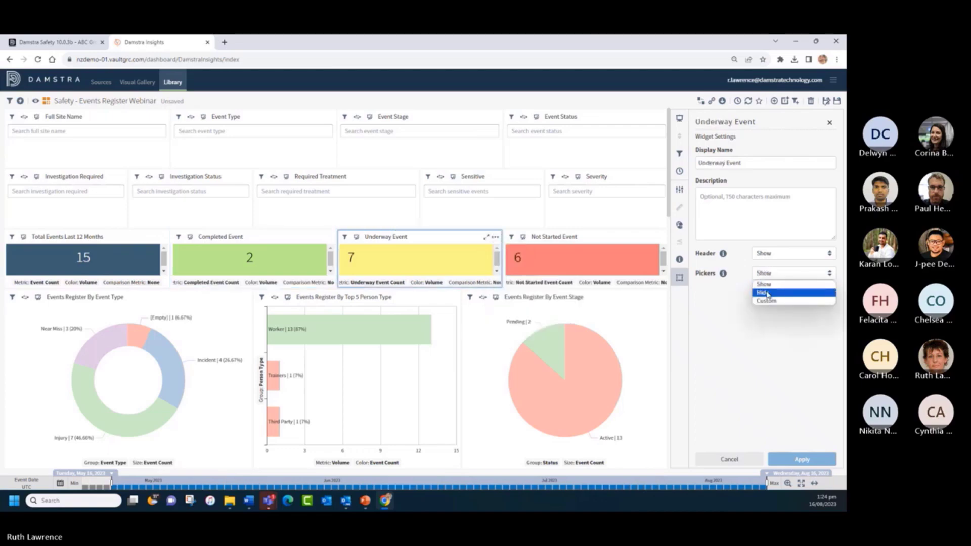
click(767, 294)
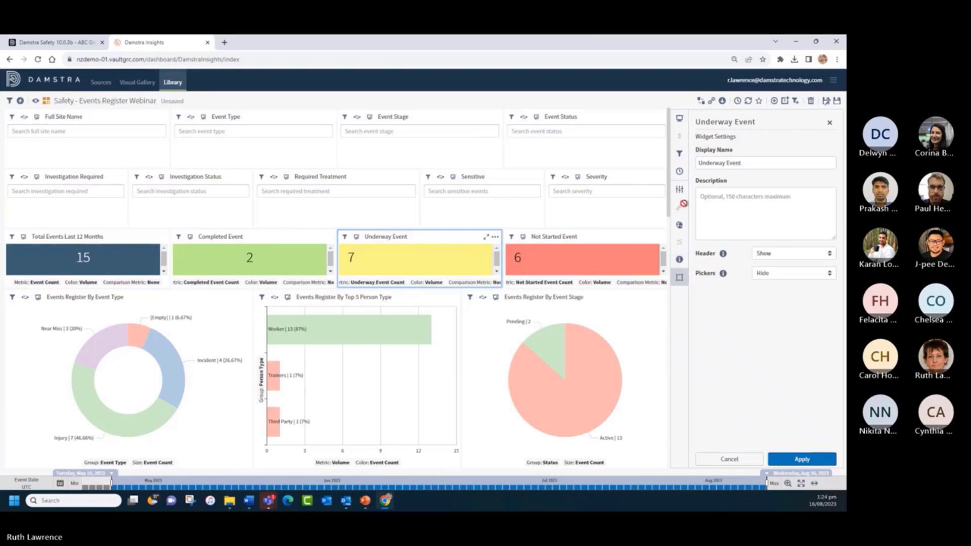
click(679, 189)
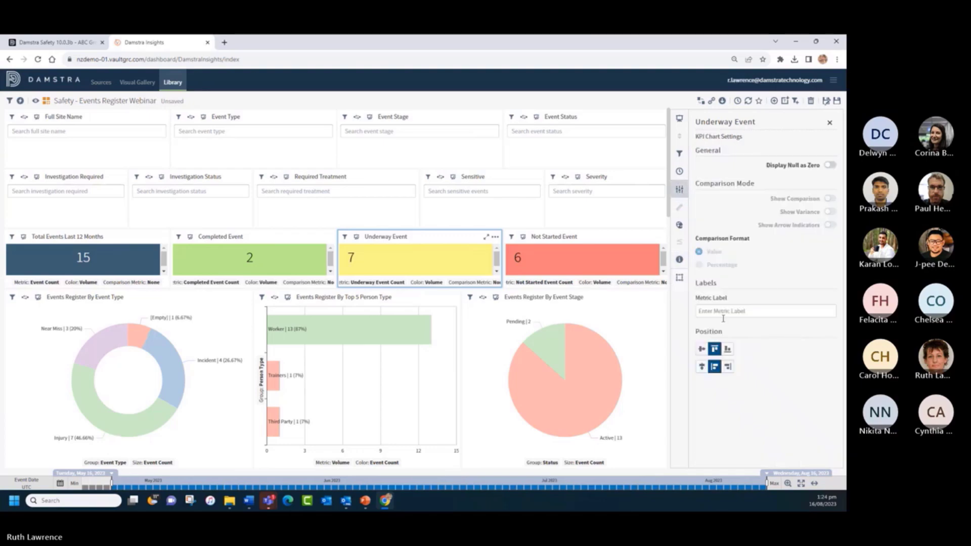
click(701, 348)
click(701, 365)
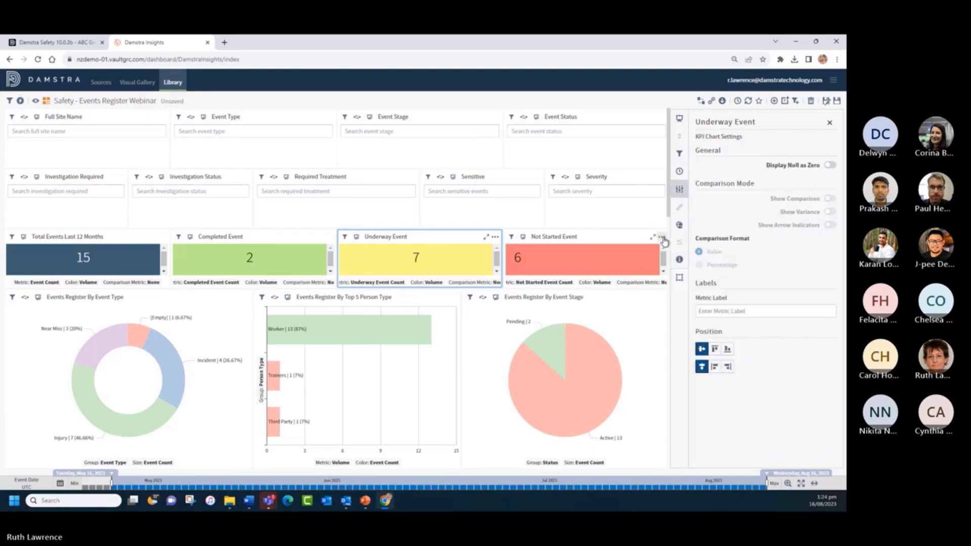
- Hide the Not Started Event tile's pickers and centre its value 6
click(662, 237)
click(677, 262)
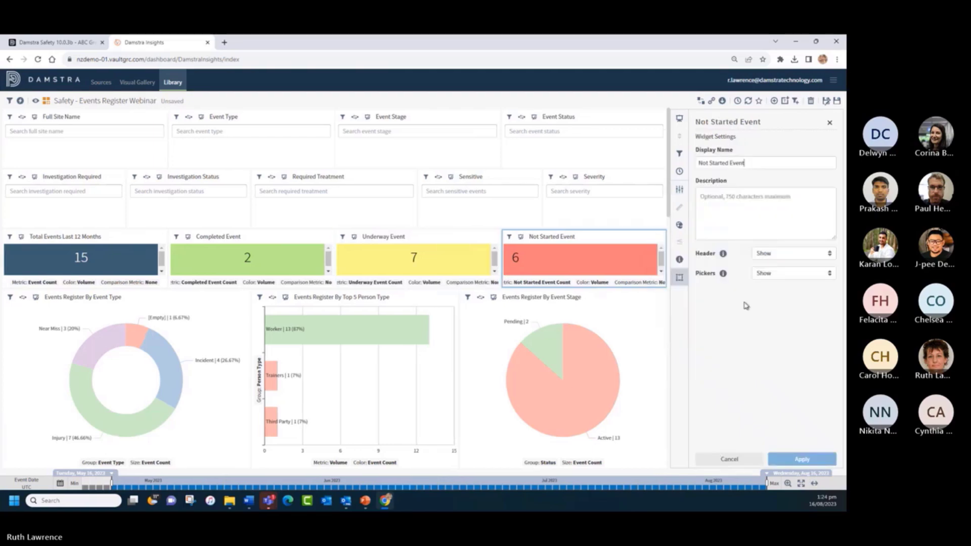
click(781, 282)
click(777, 297)
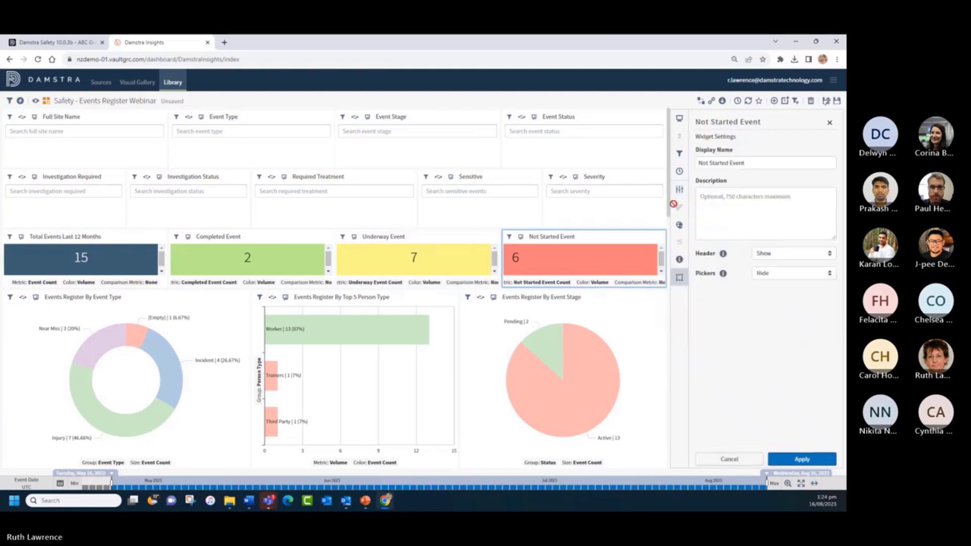
click(680, 191)
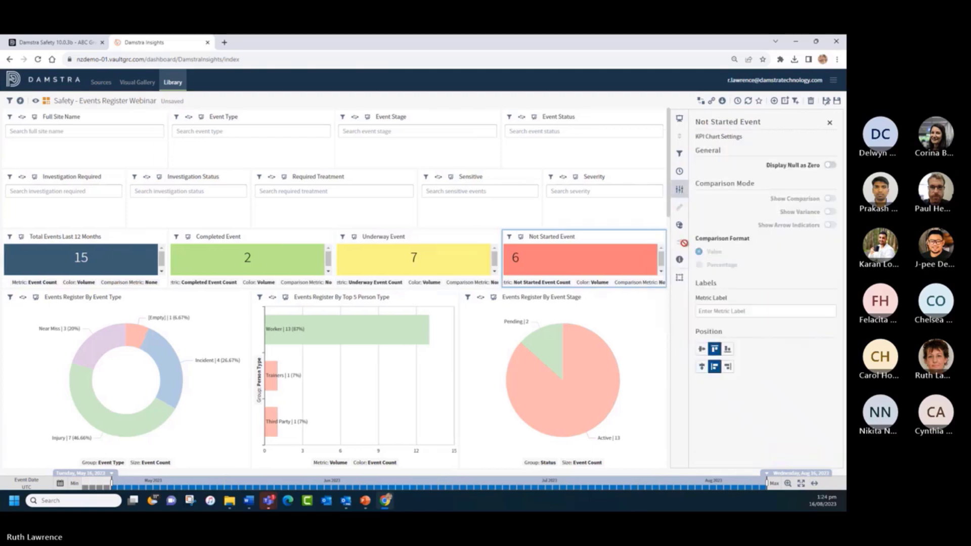
click(702, 349)
click(702, 368)
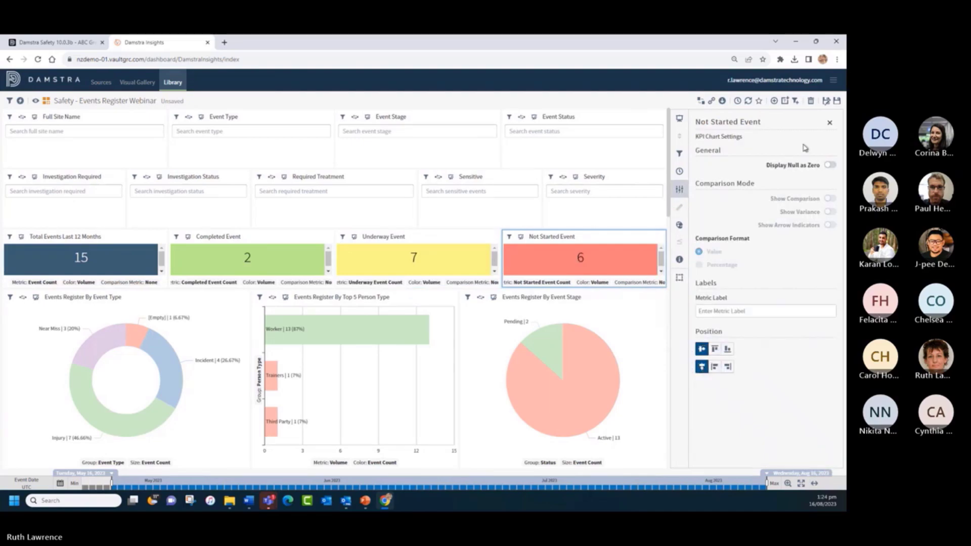
click(829, 123)
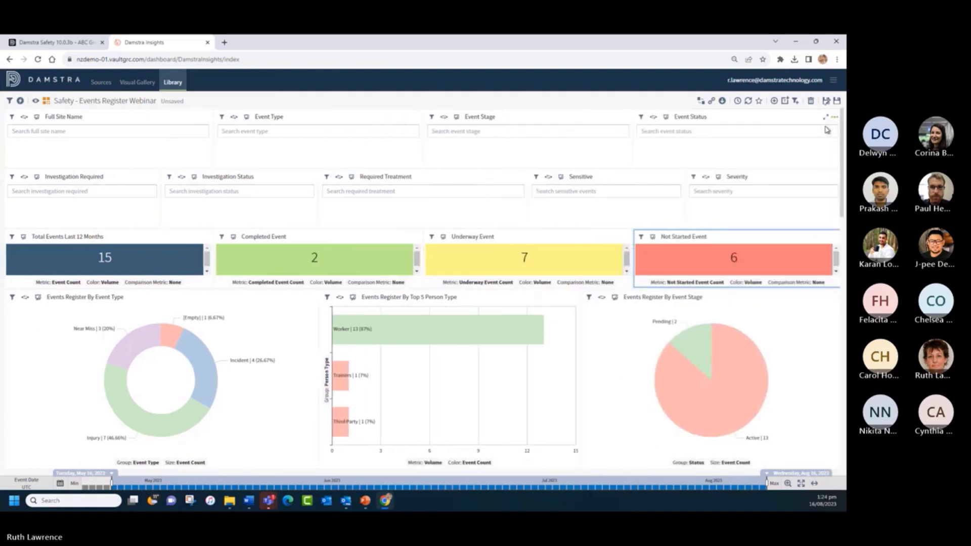
- After a quick preview, set the Underway Event tile's pickers to Hide and apply
click(35, 100)
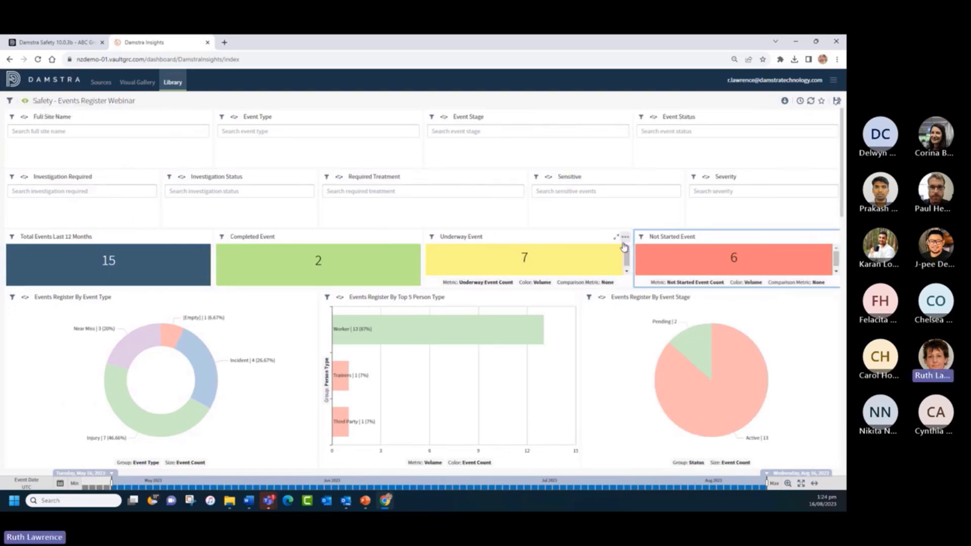
click(23, 102)
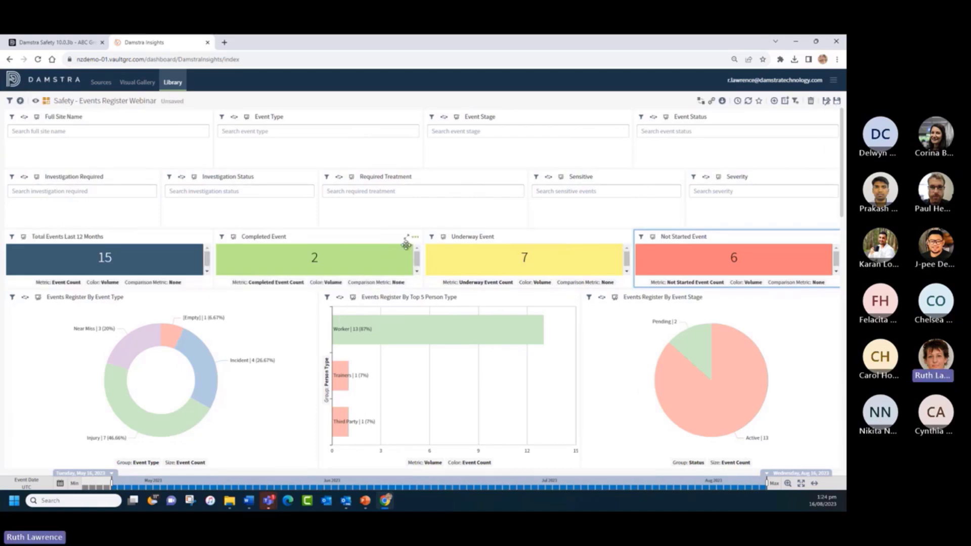
click(625, 238)
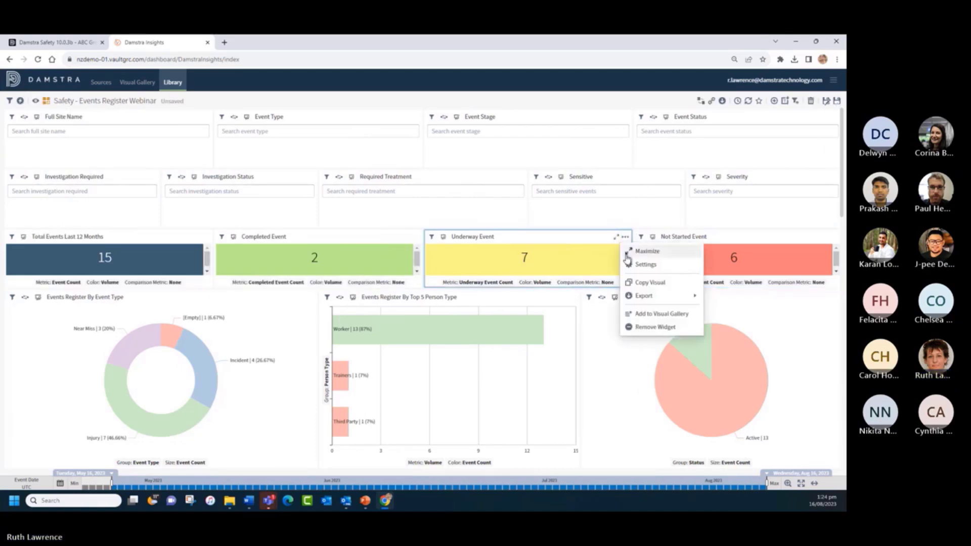
click(631, 264)
click(763, 277)
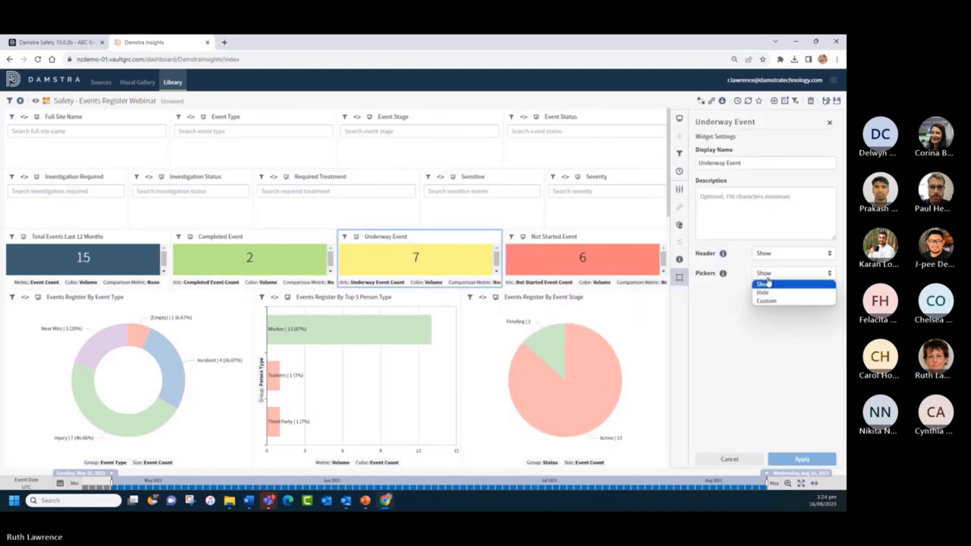
click(770, 294)
click(794, 459)
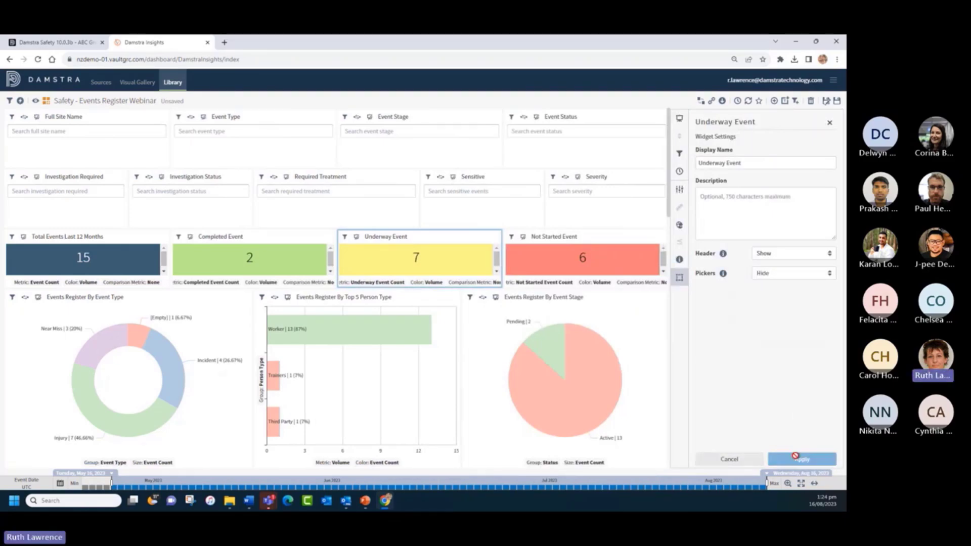
- Set the Not Started Event pickers to Hide, then preview the dashboard and resume editing
click(606, 235)
click(783, 274)
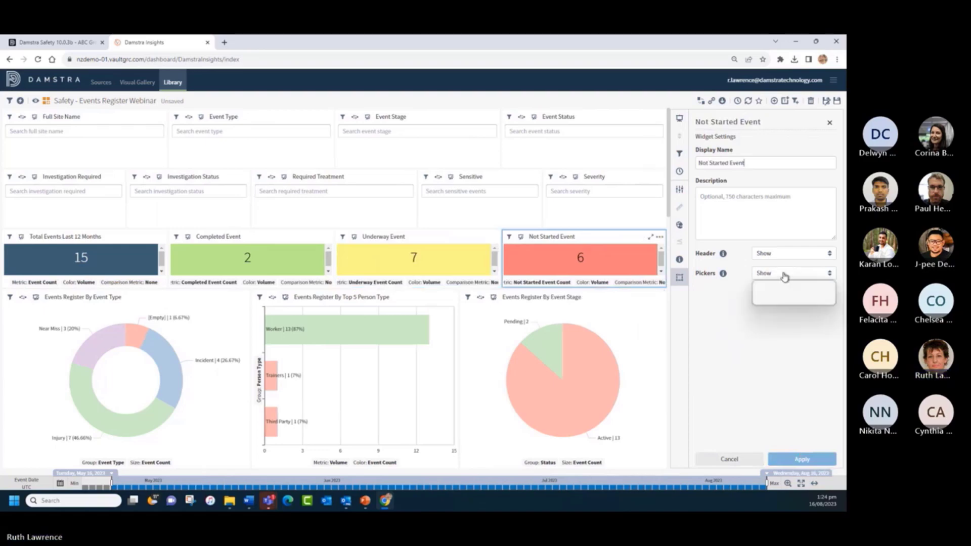
click(781, 293)
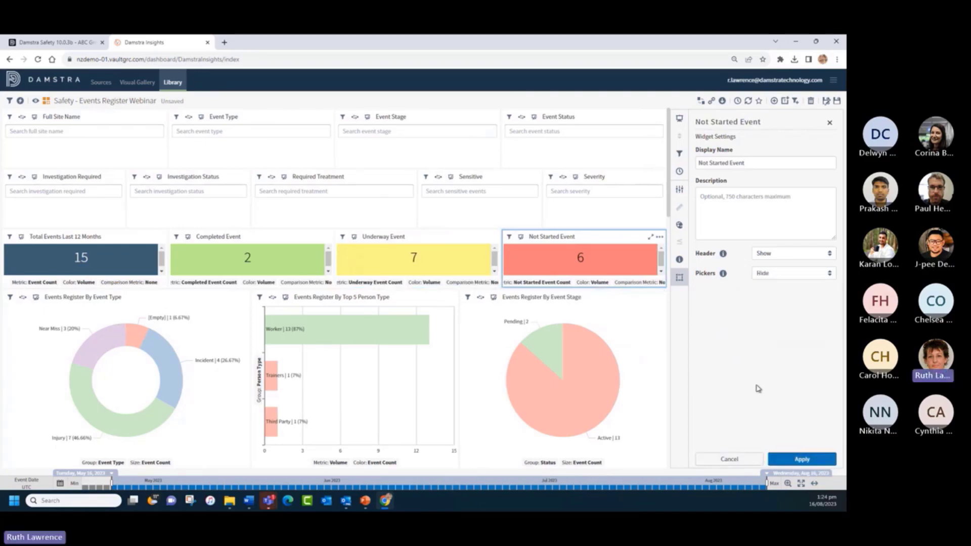
click(783, 458)
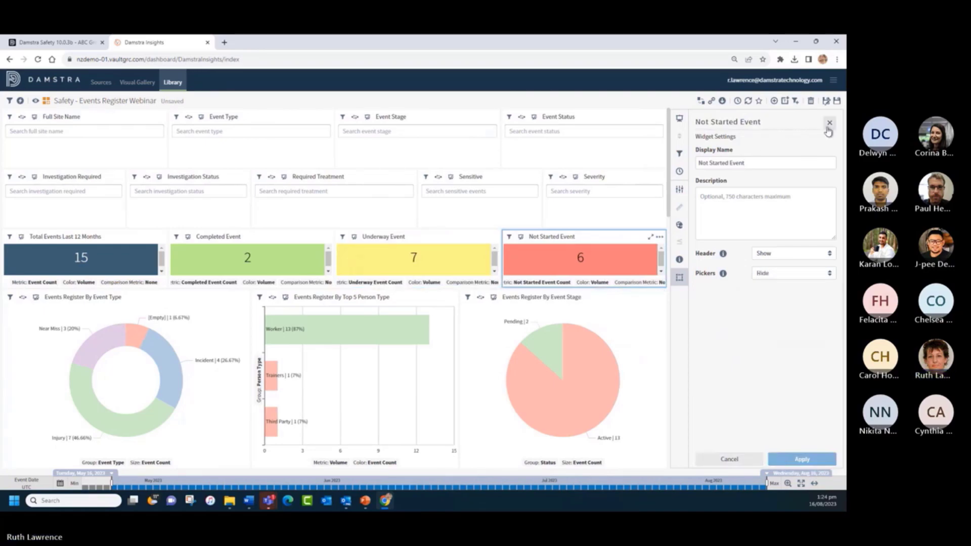
click(830, 123)
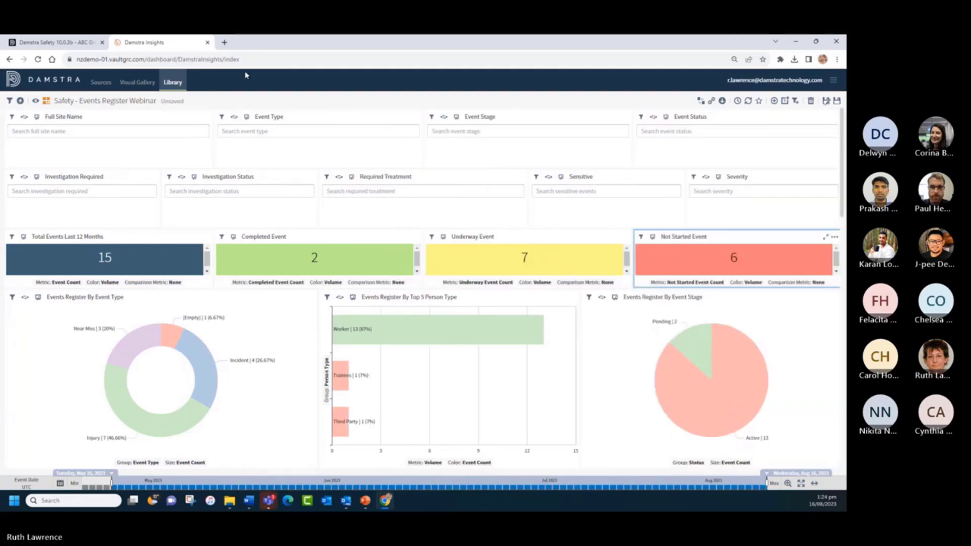
click(34, 102)
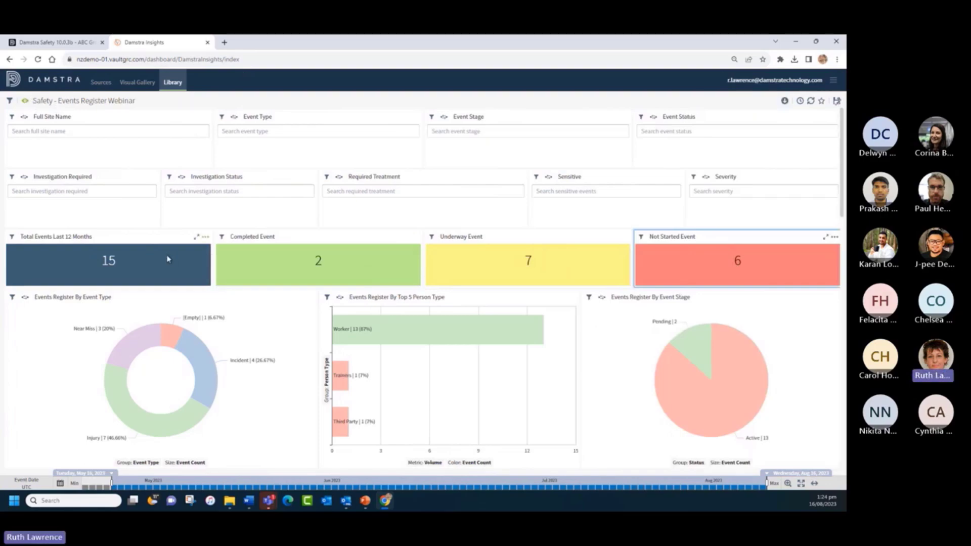
click(26, 102)
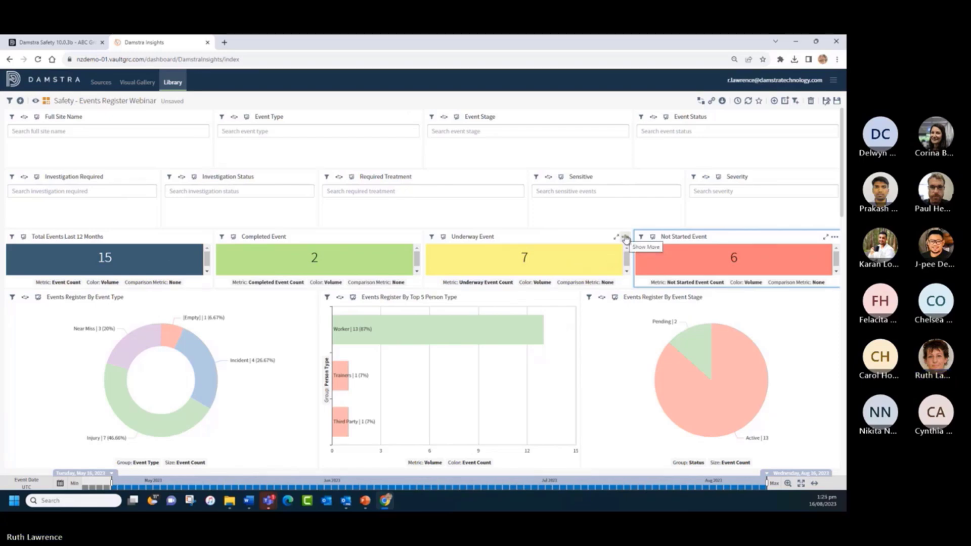
- Give the Underway Event tile the orange preset background colour instead of yellow
click(626, 238)
click(645, 264)
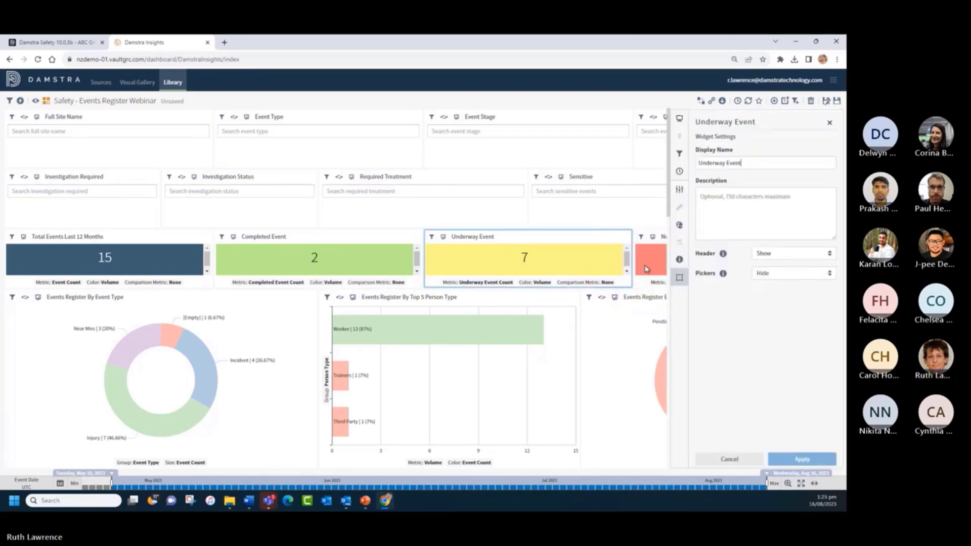
click(679, 228)
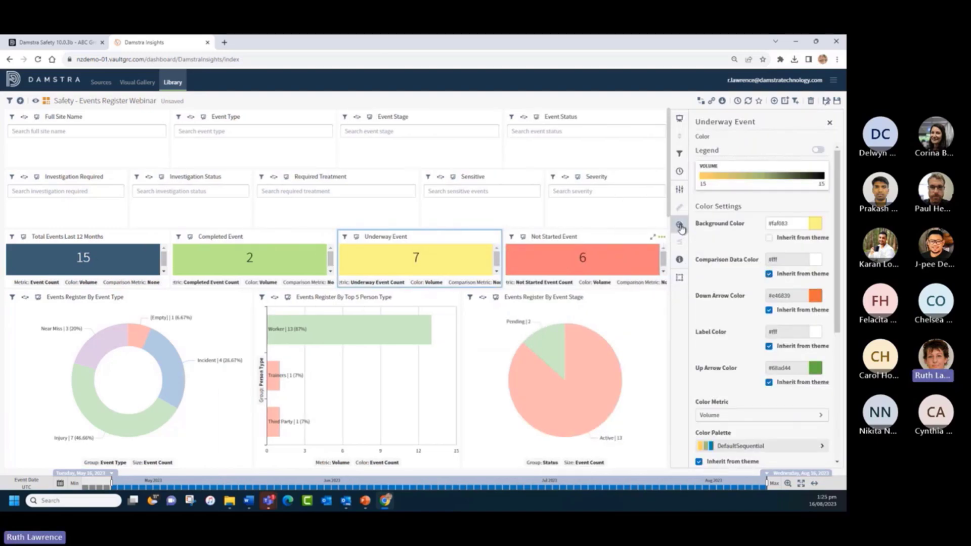
click(815, 225)
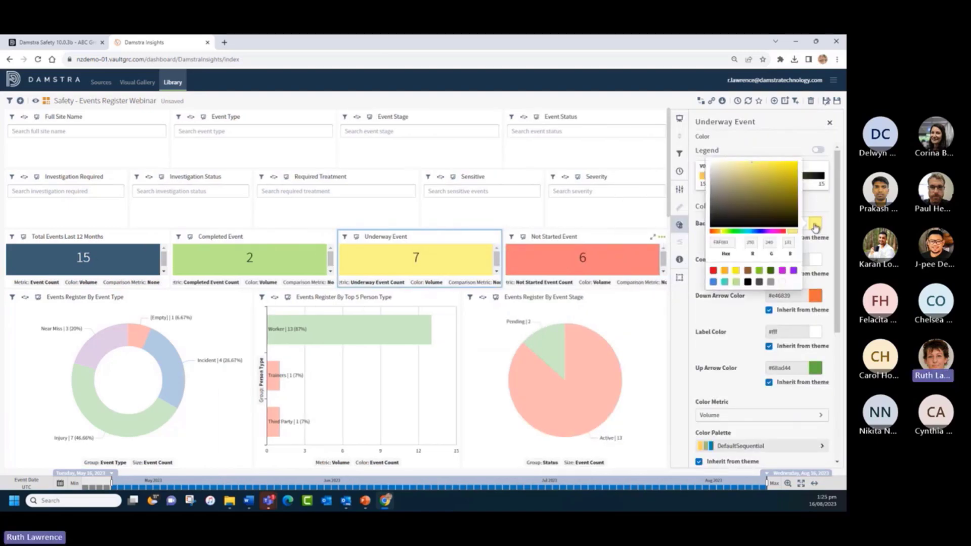
click(724, 275)
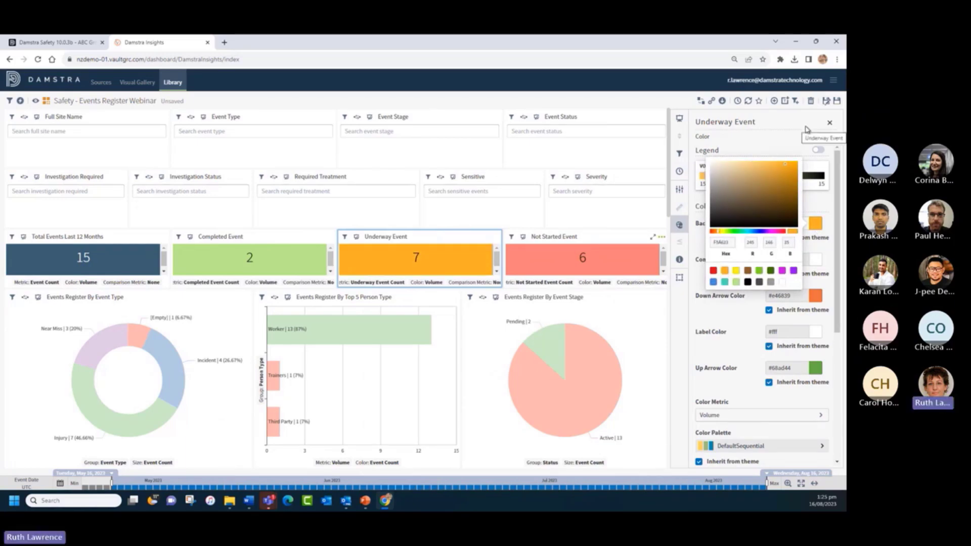
click(829, 123)
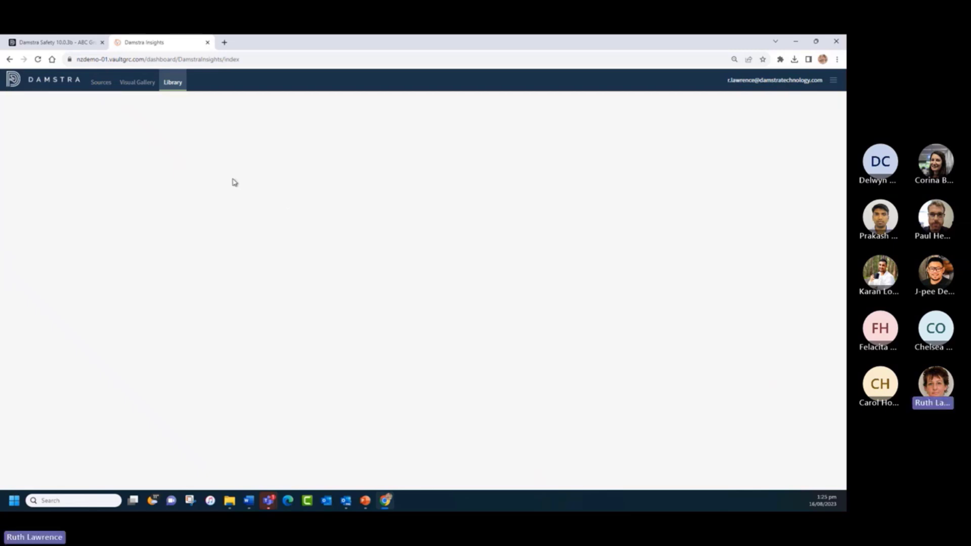
- Close the Insights tab, relaunch Insights from Damstra Safety, and reopen the Webinar dashboard
click(207, 43)
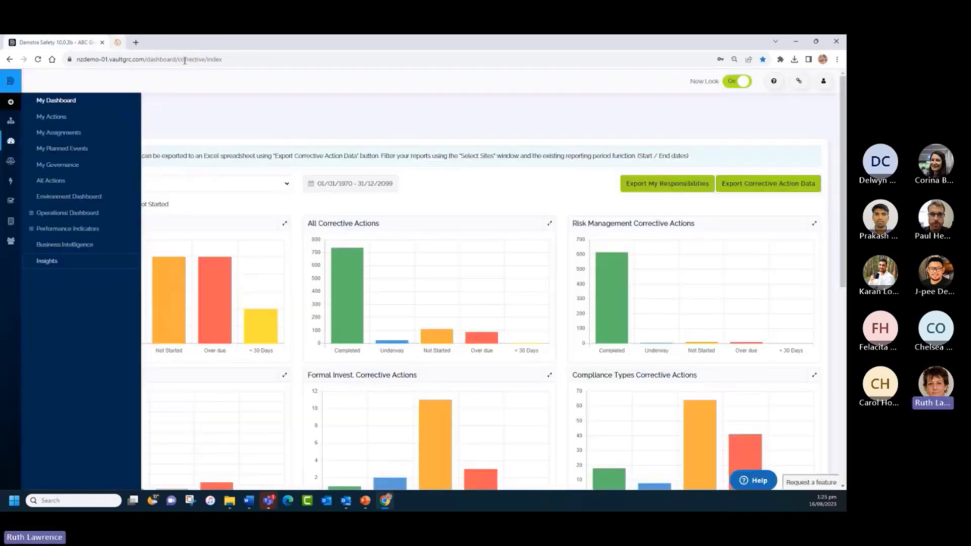
click(50, 260)
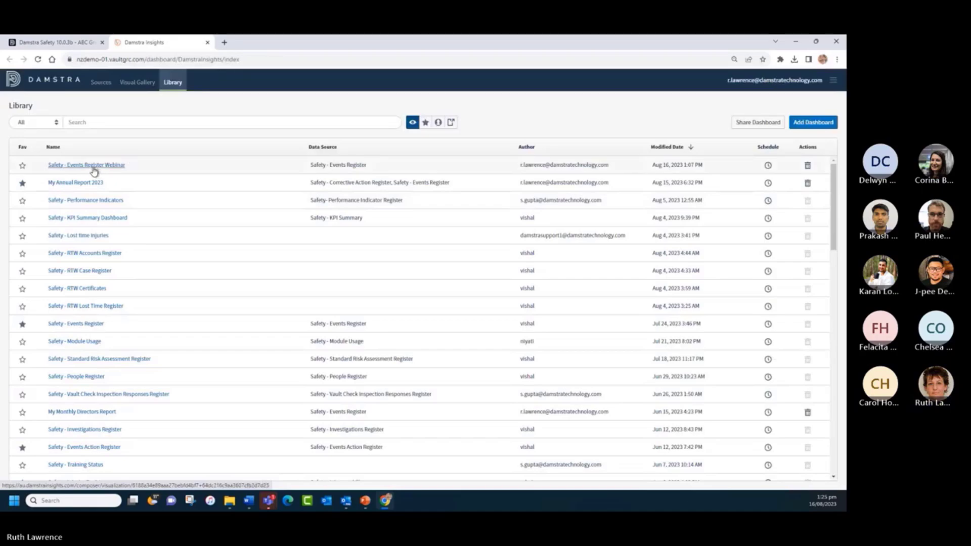
click(93, 167)
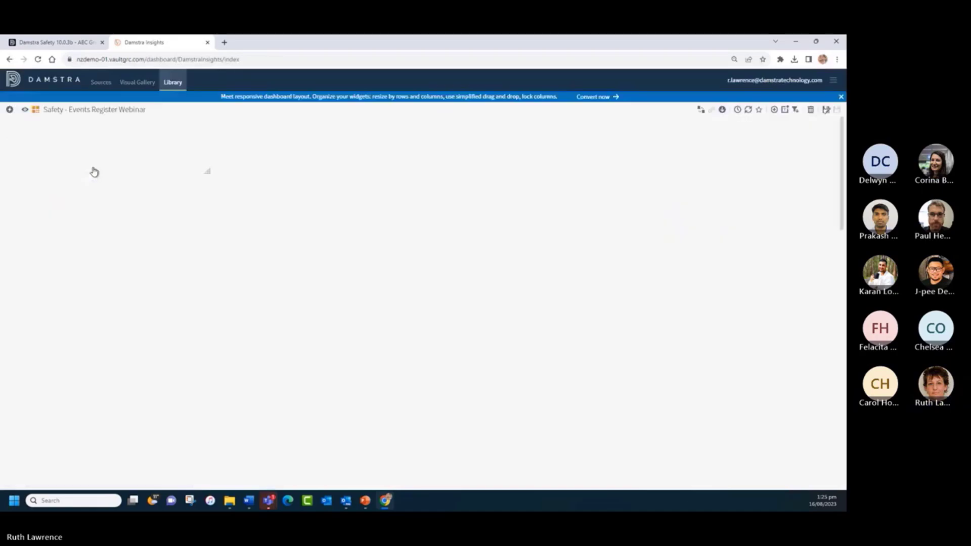
click(841, 97)
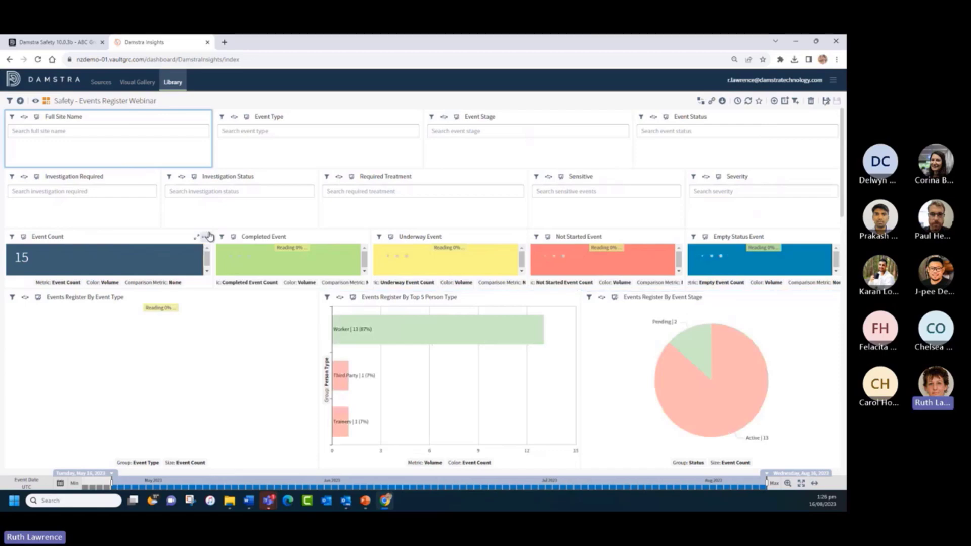
- Hide the Event Count tile's pickers, centre its KPI value, and preview it in view mode
click(205, 236)
click(225, 265)
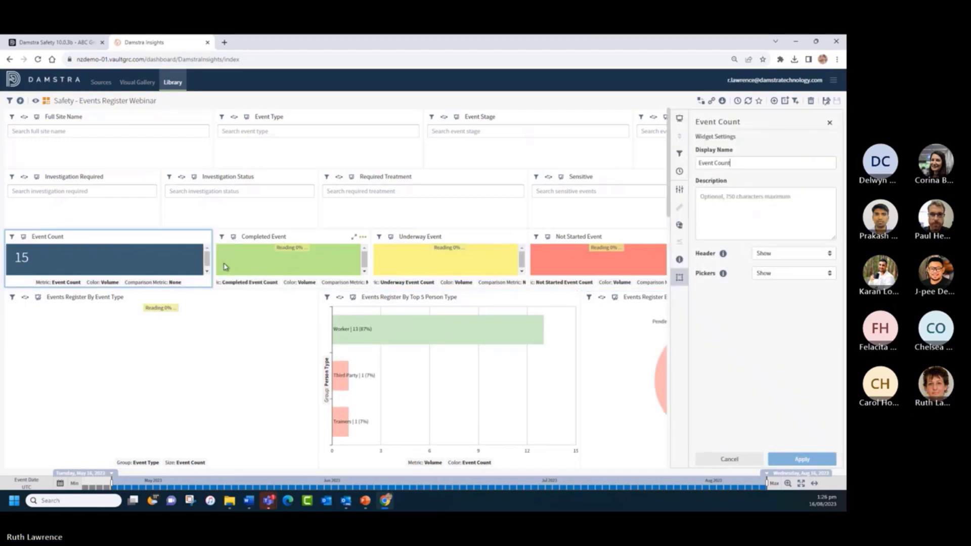
click(775, 276)
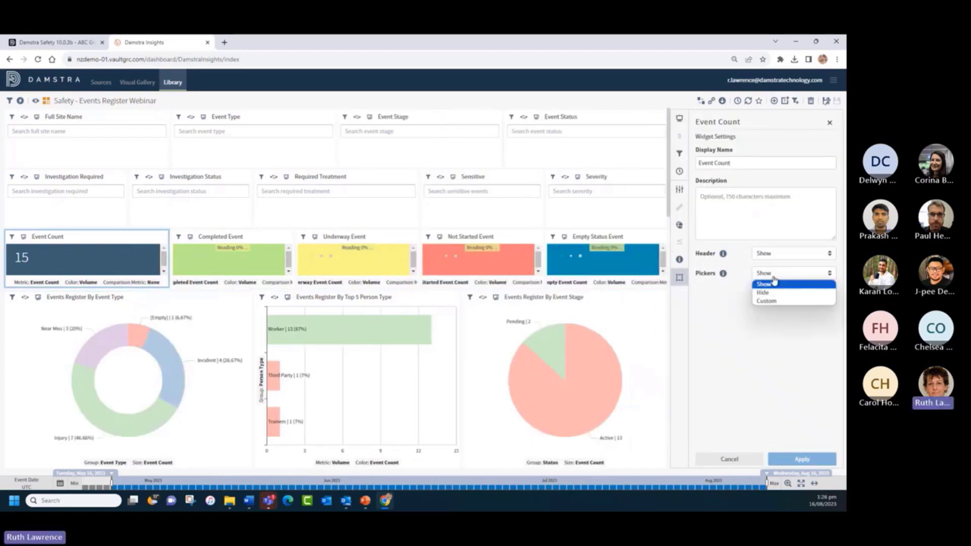
click(771, 290)
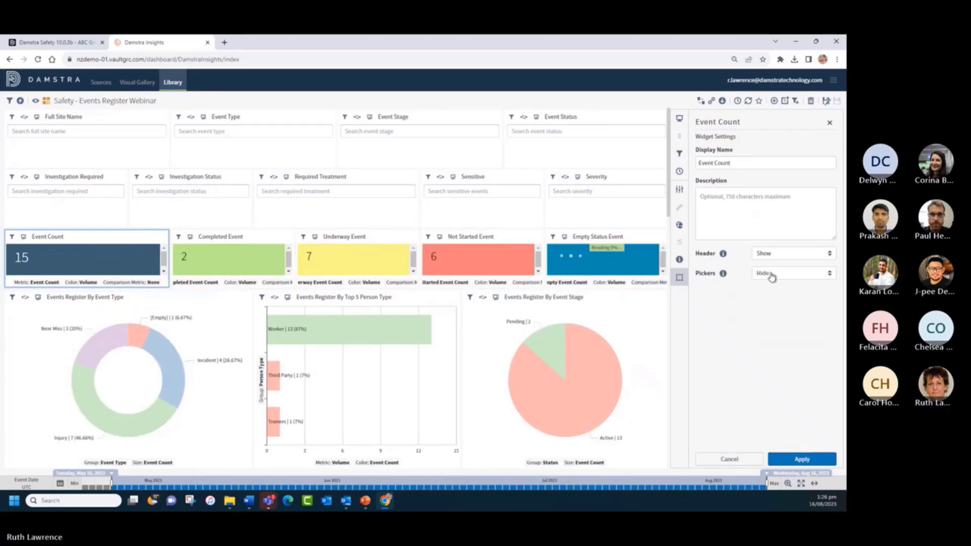
click(679, 189)
click(702, 349)
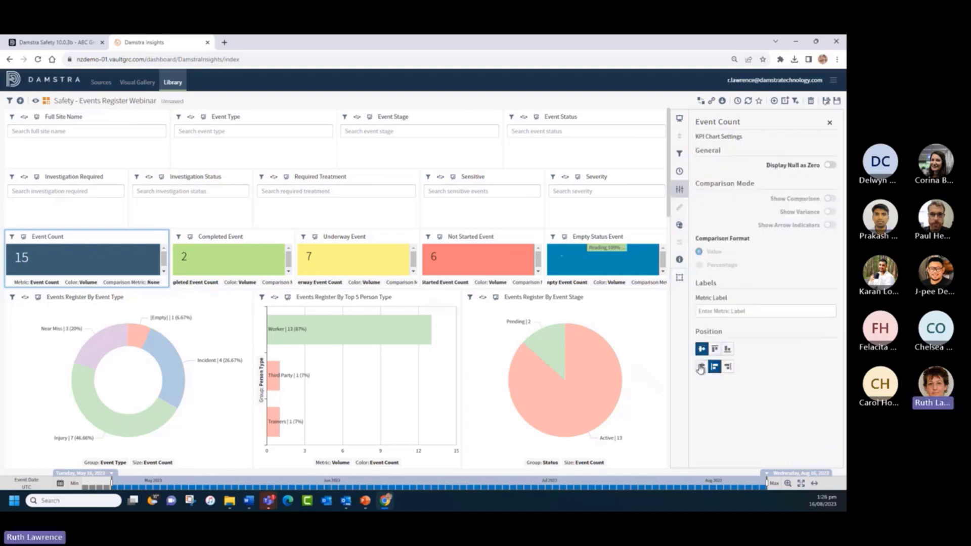
click(701, 366)
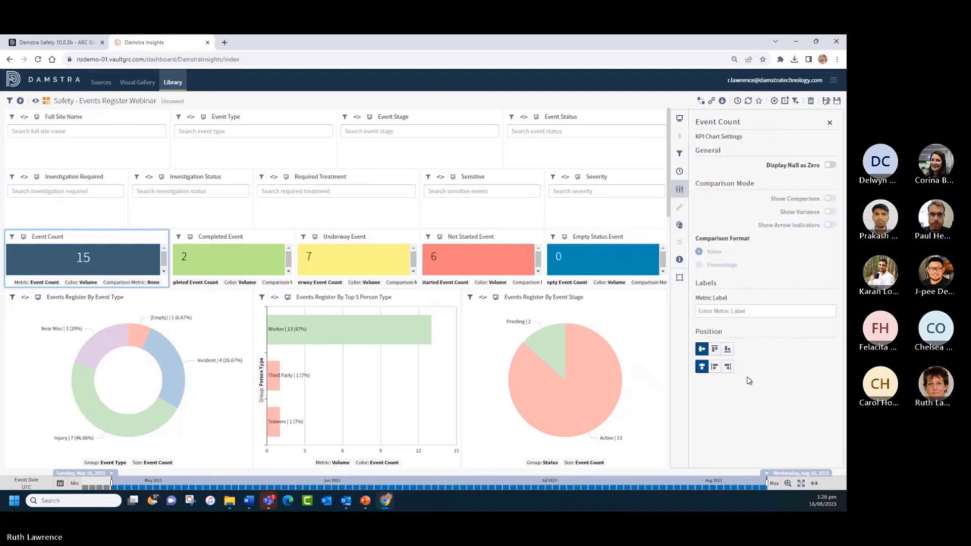
click(829, 122)
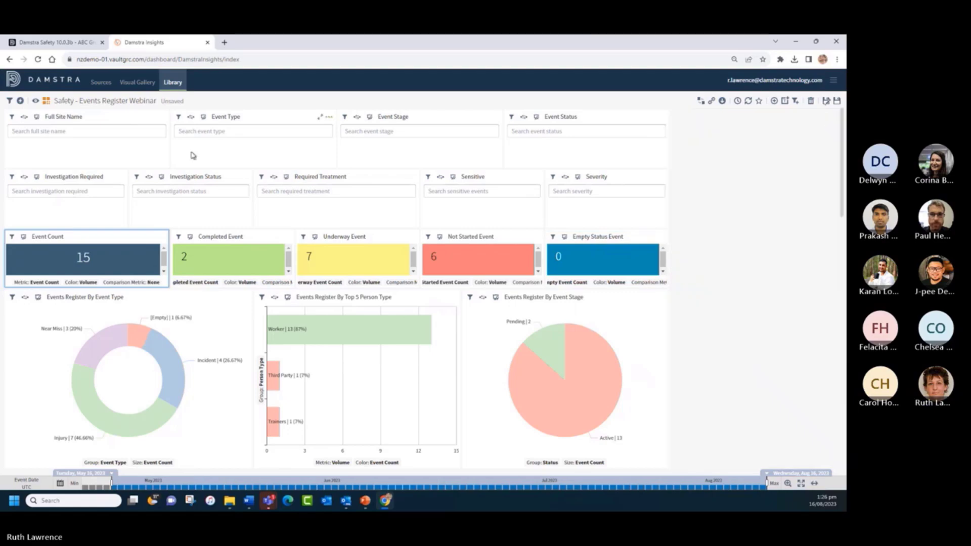
click(36, 100)
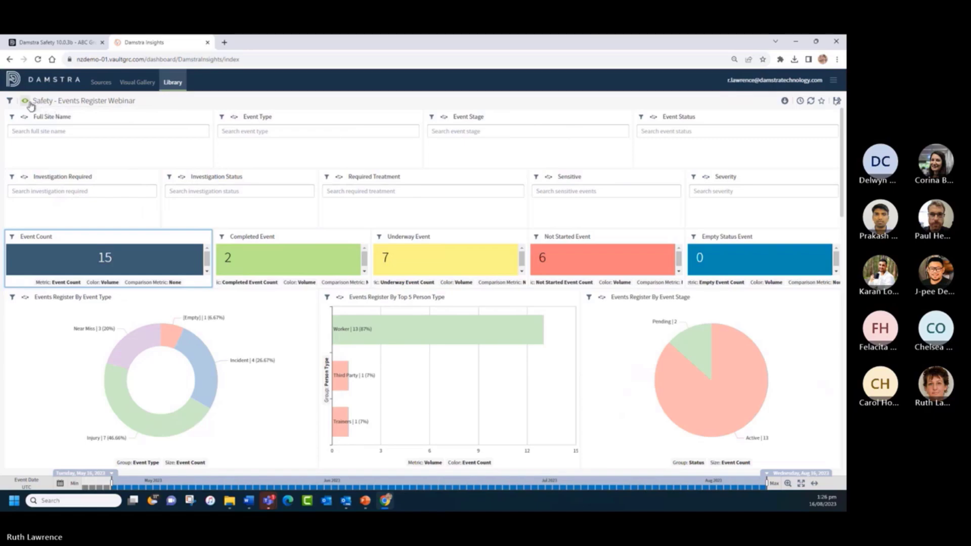
click(27, 102)
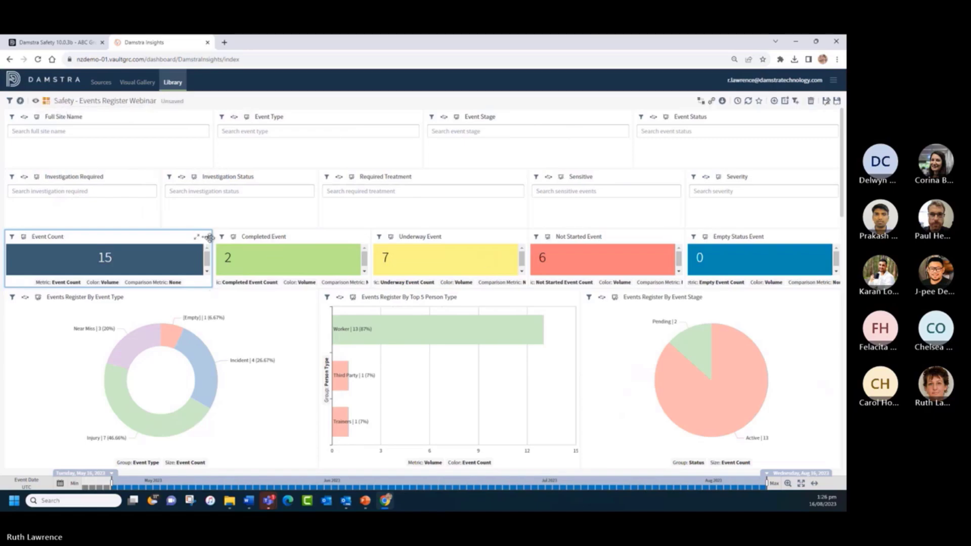
- Set the Event Count pickers to Hide again, apply it, and recheck the tile in view mode
click(205, 237)
click(223, 265)
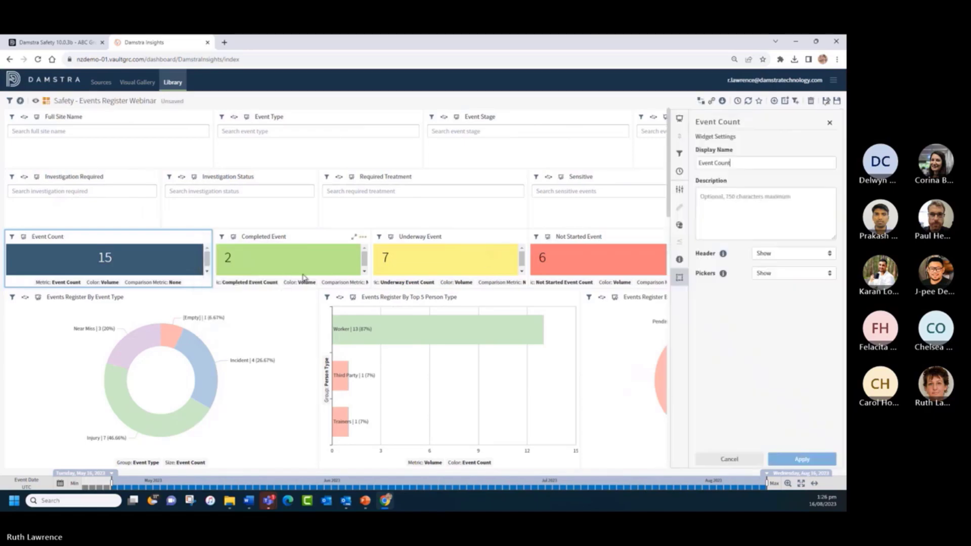
click(781, 273)
click(776, 292)
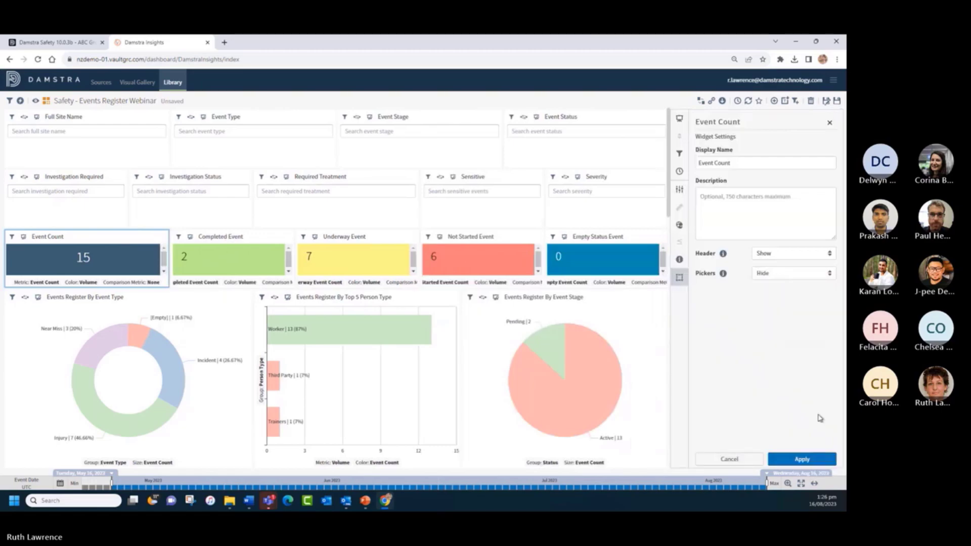
click(805, 458)
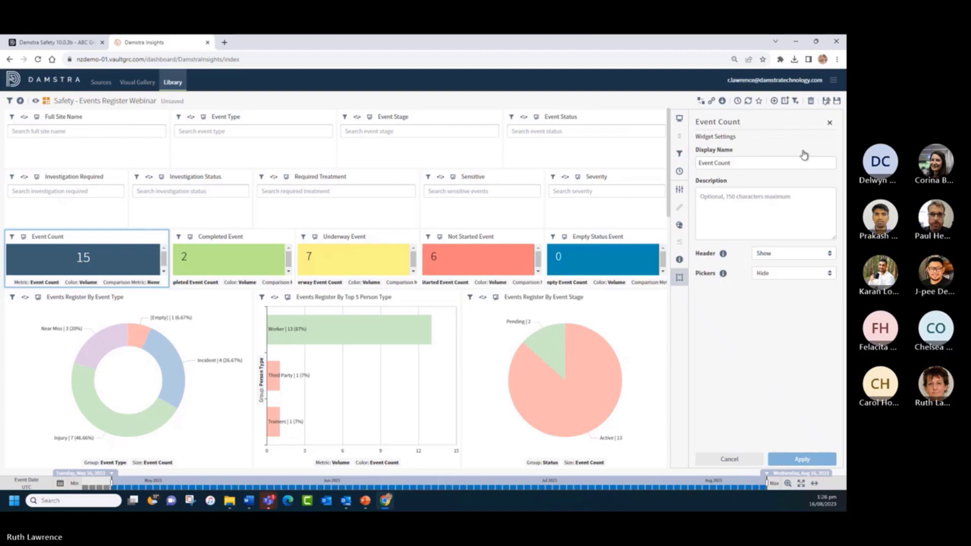
click(828, 123)
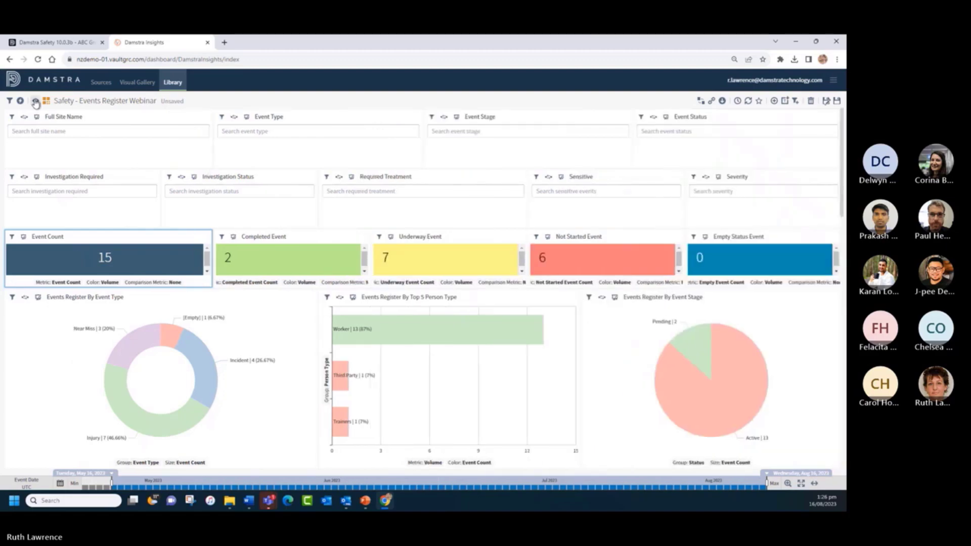
click(36, 101)
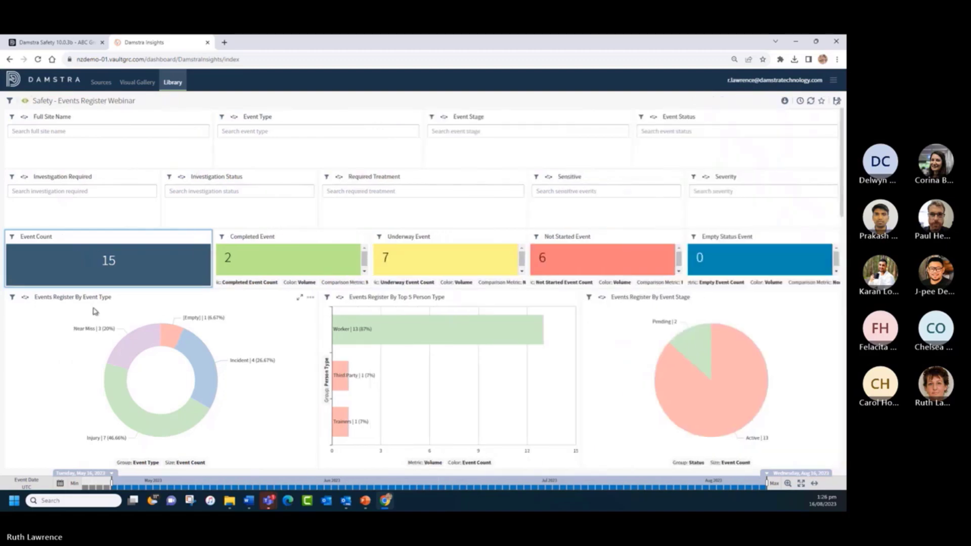
click(24, 101)
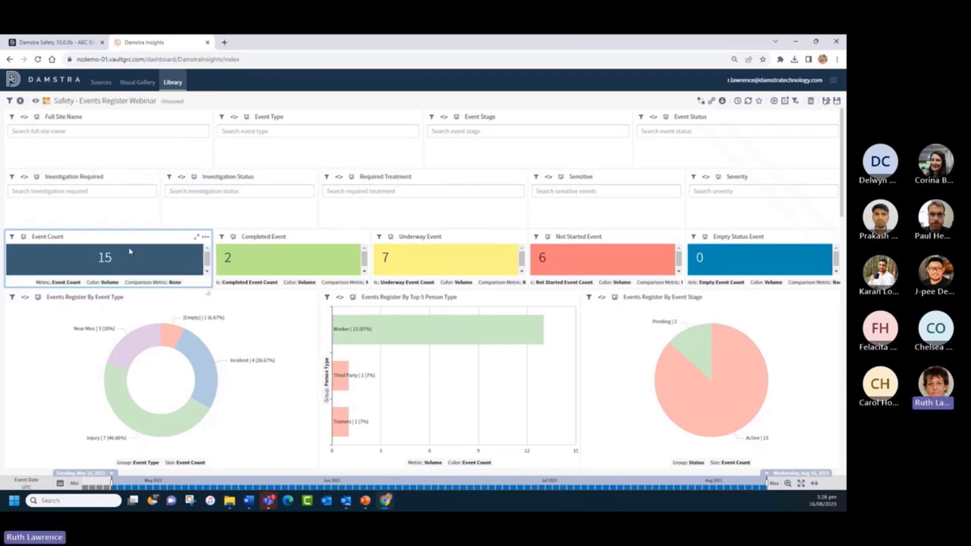
- Hide the Event Count tile's header and apply the change
click(205, 237)
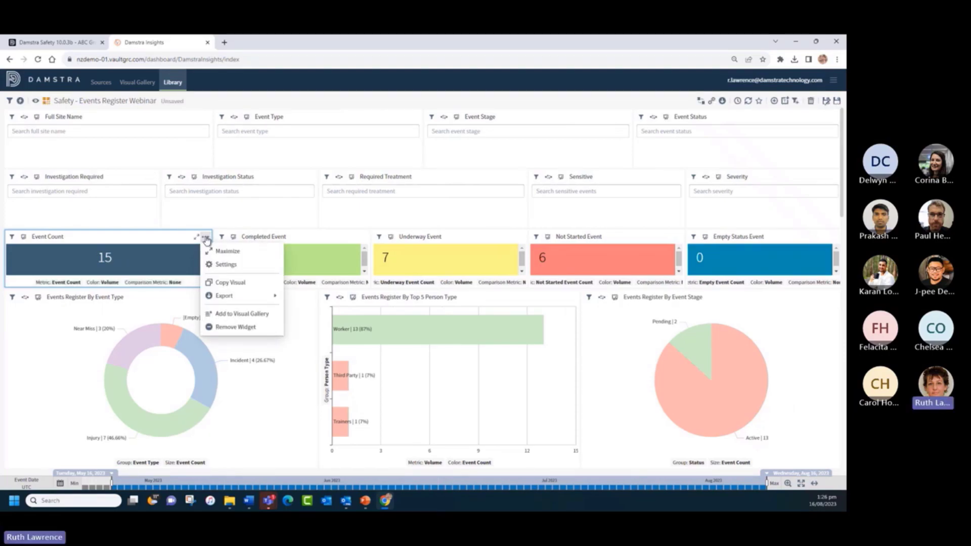
click(221, 265)
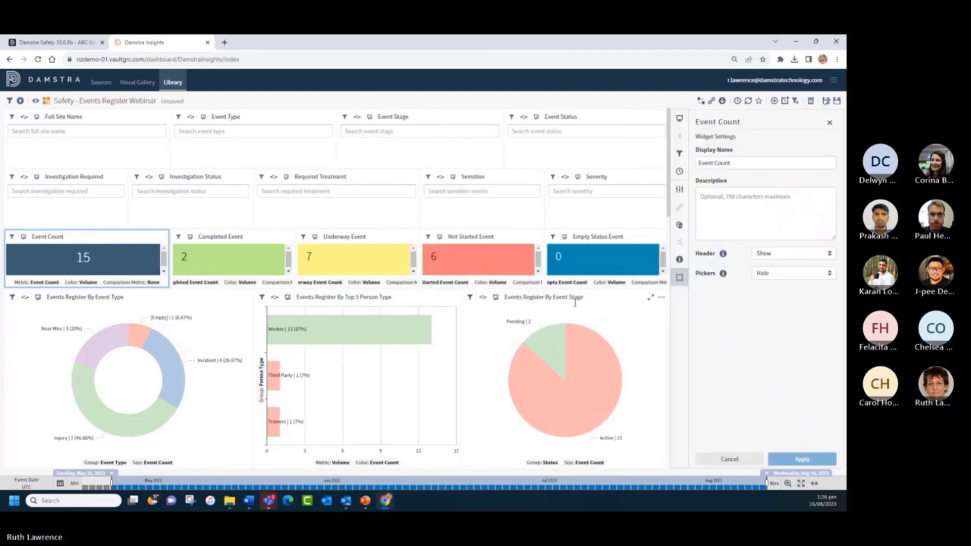
click(763, 255)
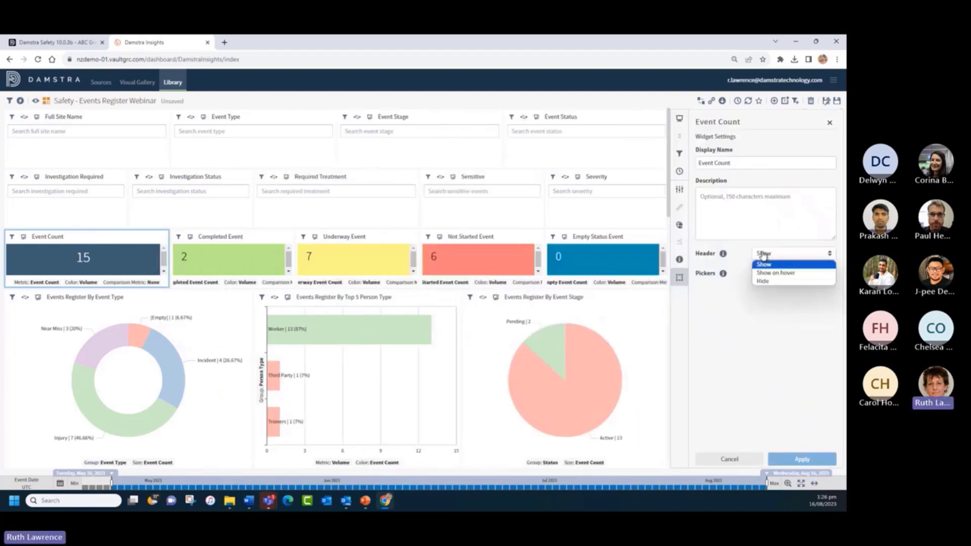
click(765, 282)
click(805, 461)
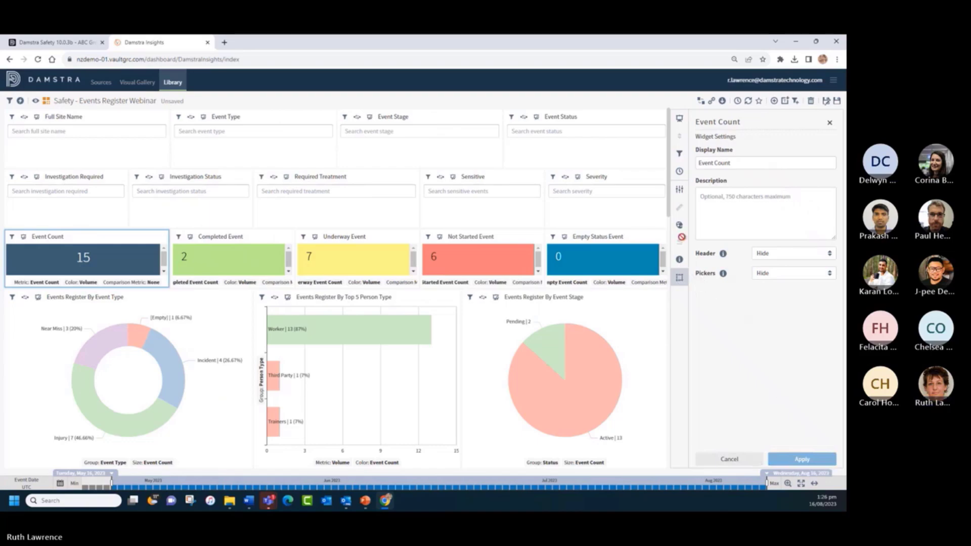
- Set the KPI metric label to 'Total Events for Last 12 Months' and close the settings
click(678, 192)
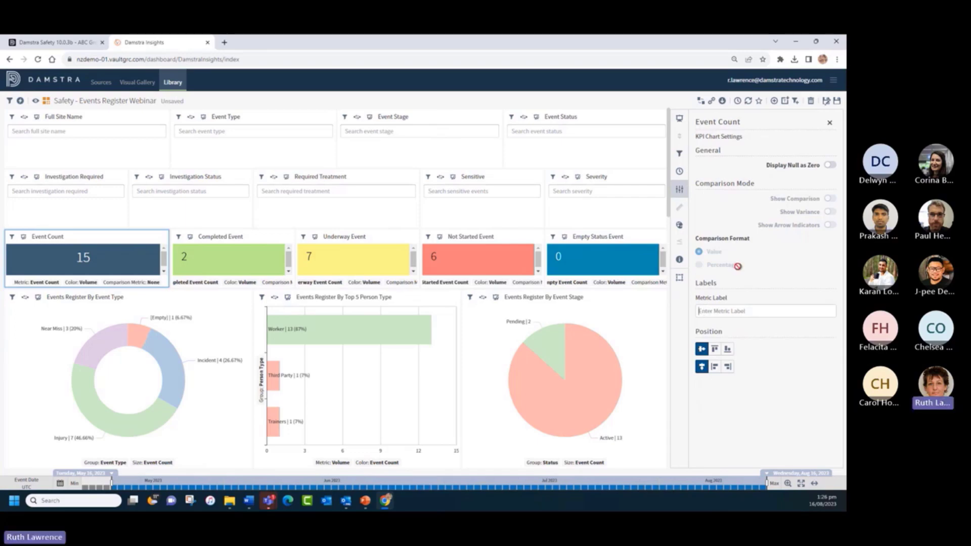
text(Total)
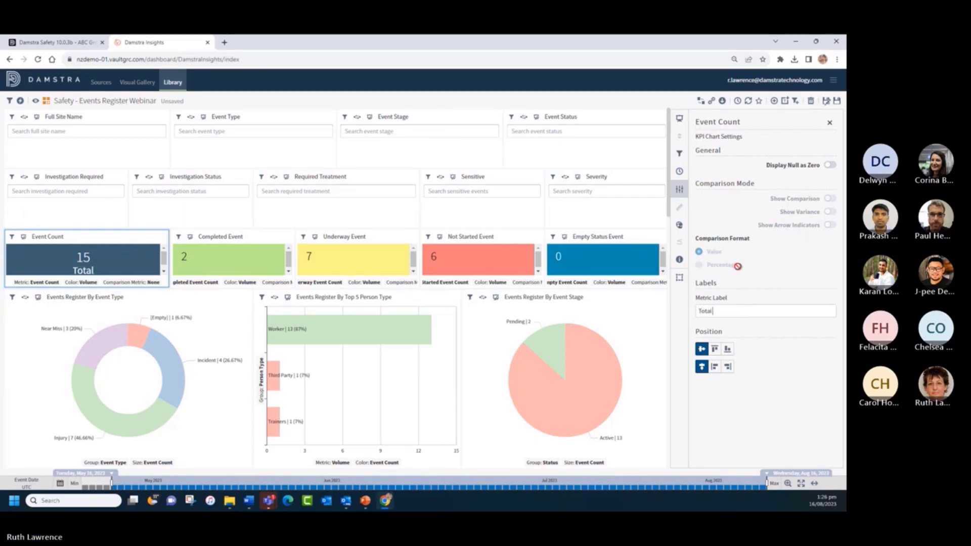
text( Events for te L)
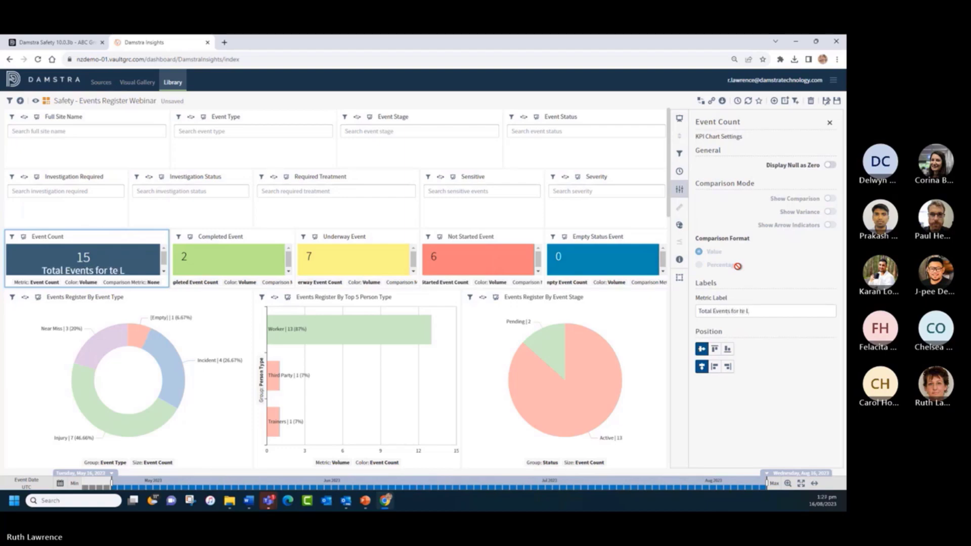
key(BackSpace)
key(BackSpace)
key(BackSpace)
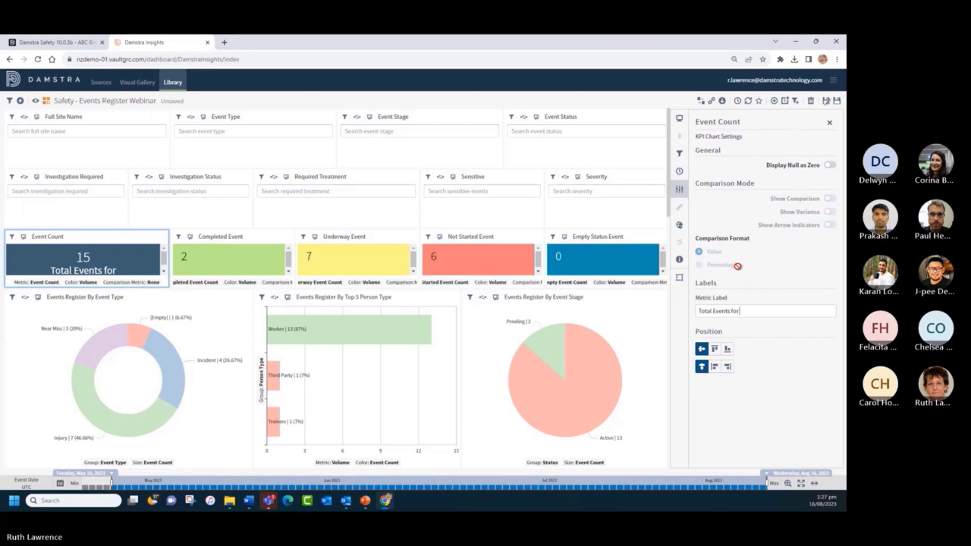
text(Last)
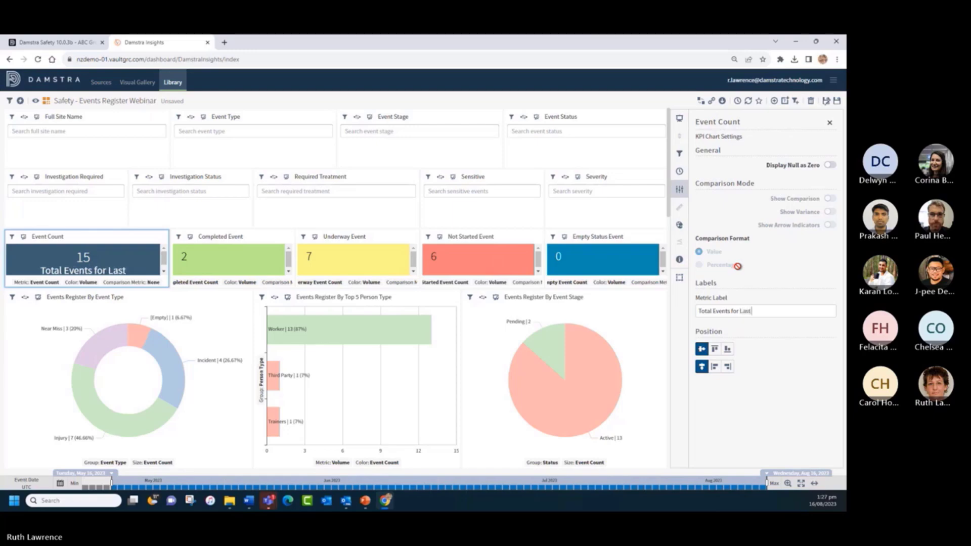
text( 12 Months)
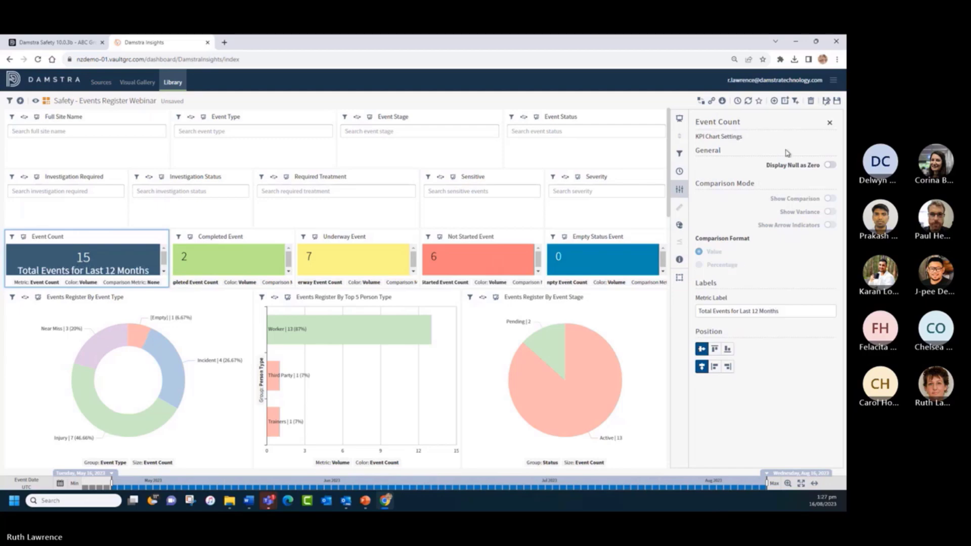
click(829, 123)
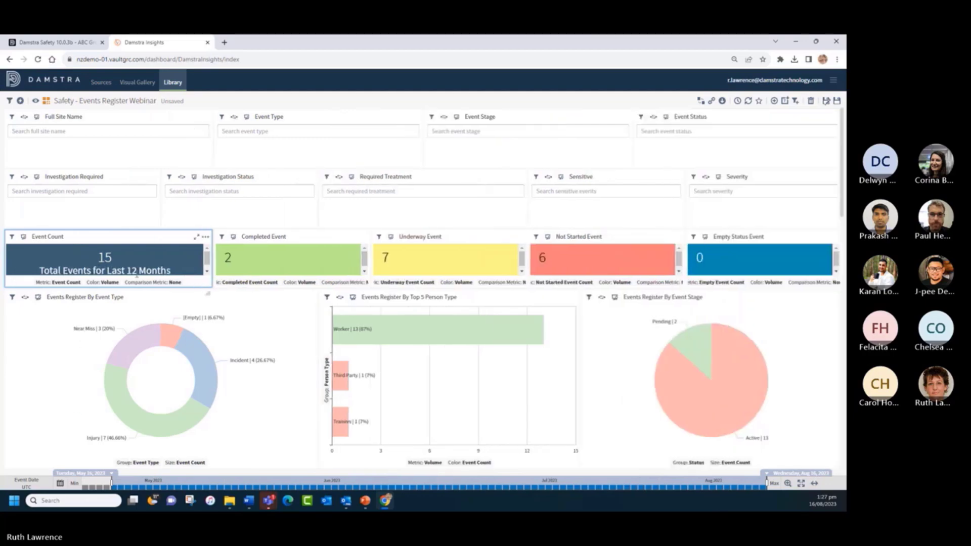
- Switch the Webinar dashboard to view mode and scroll down to the Events Register table
click(35, 101)
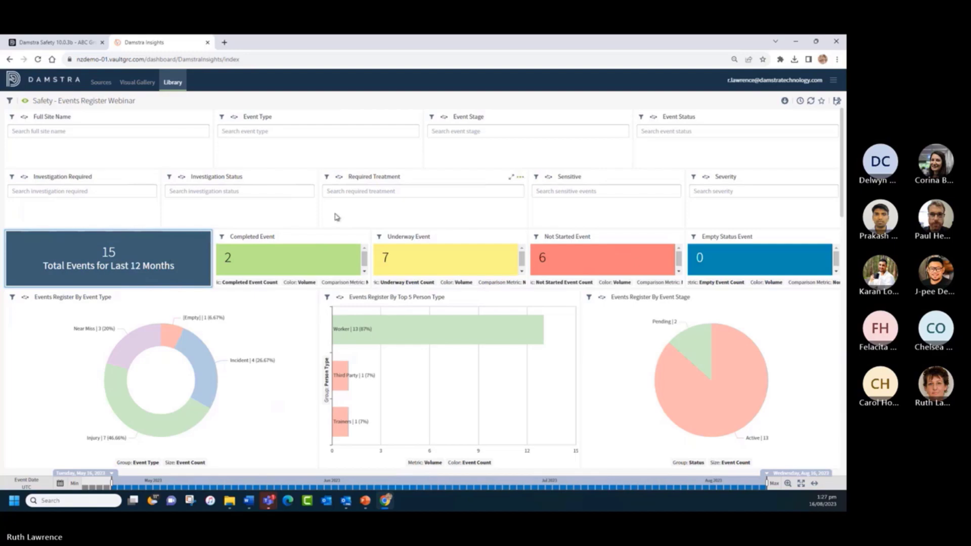
scroll(291, 331, down, 10)
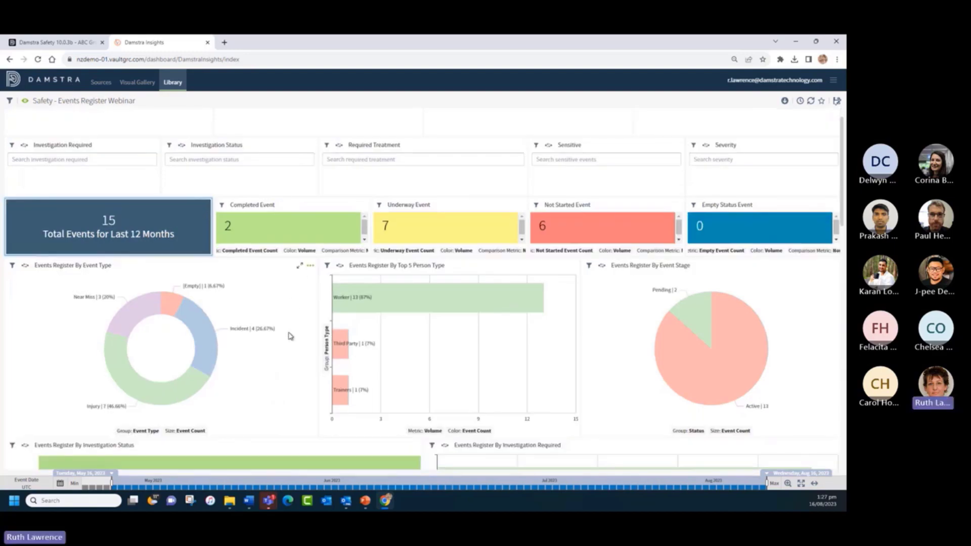
scroll(285, 336, down, 8)
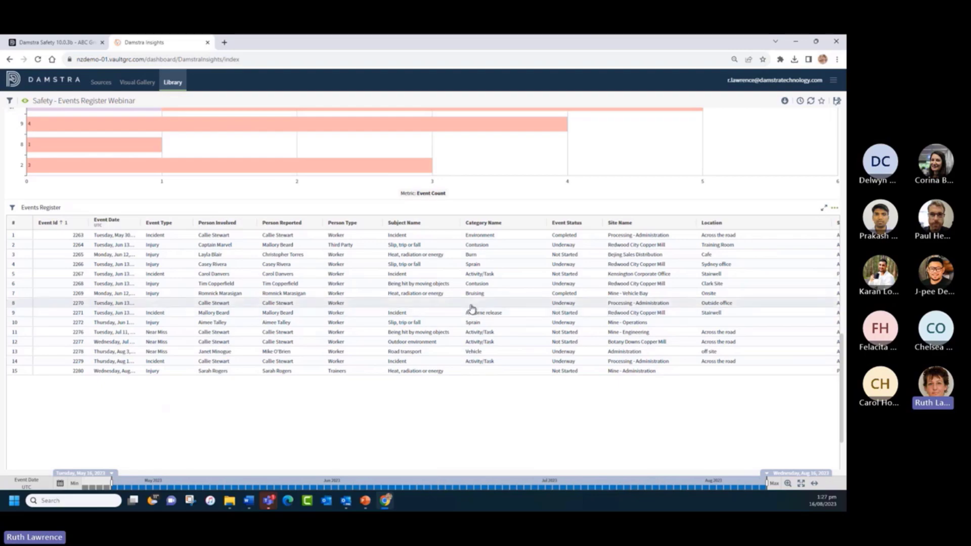
- Start a conditional formatting rule on the Events Register with condition Event Type includes Injury
click(834, 213)
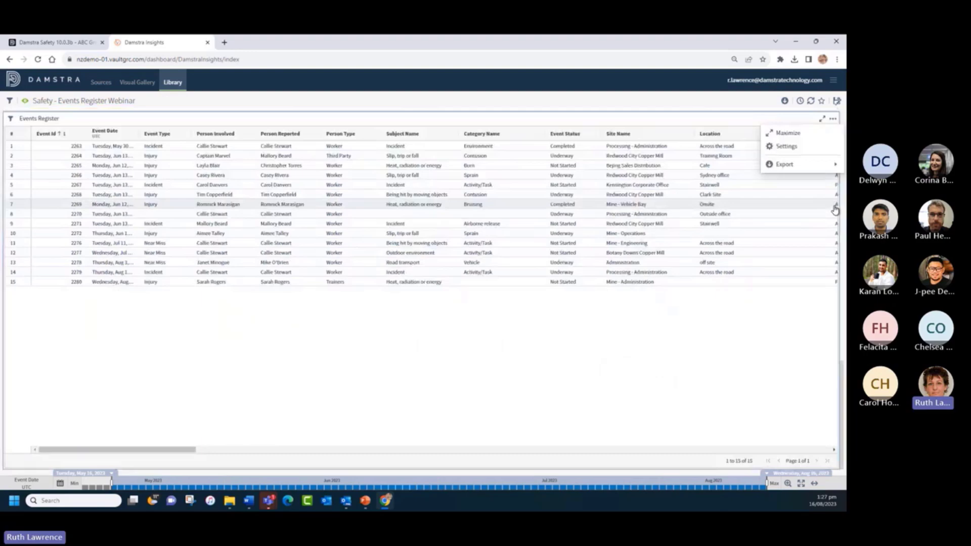
click(781, 148)
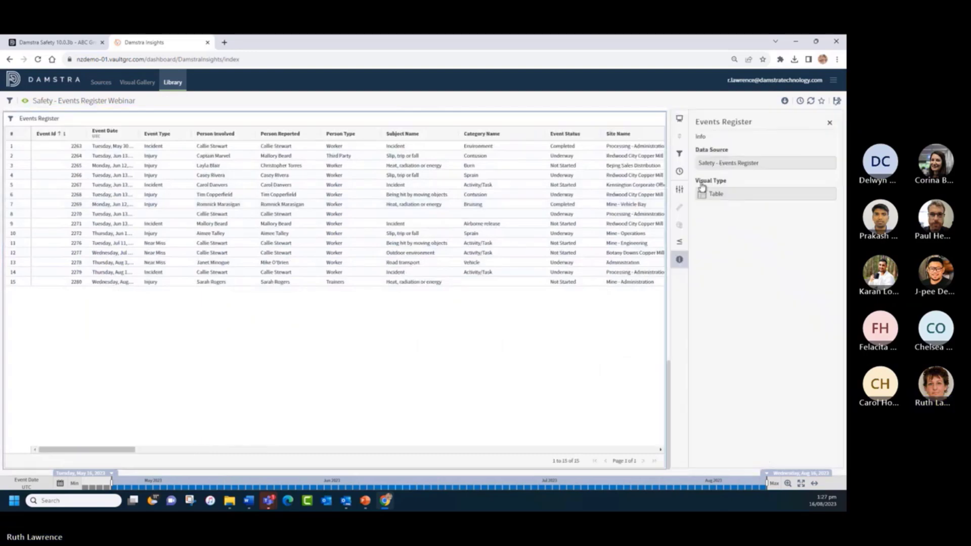
click(679, 243)
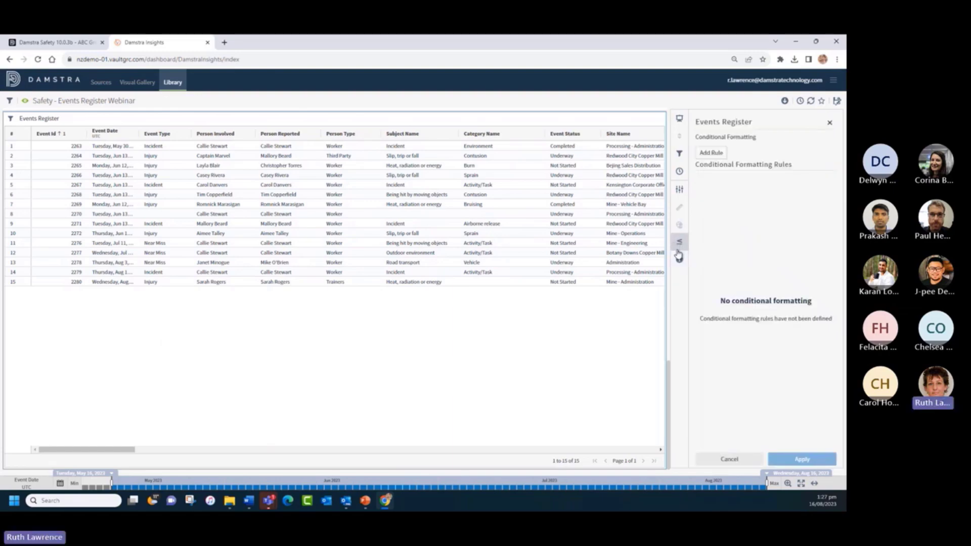
click(709, 152)
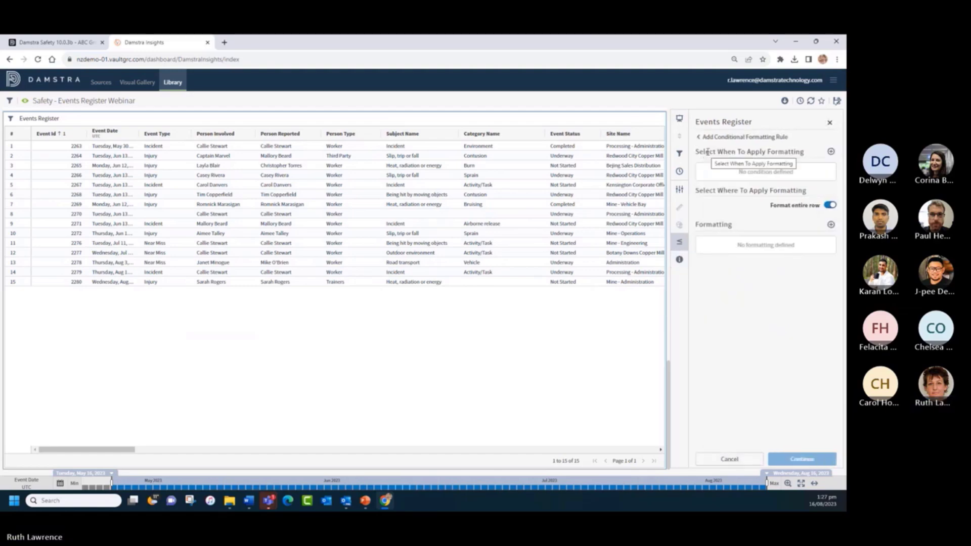
click(830, 152)
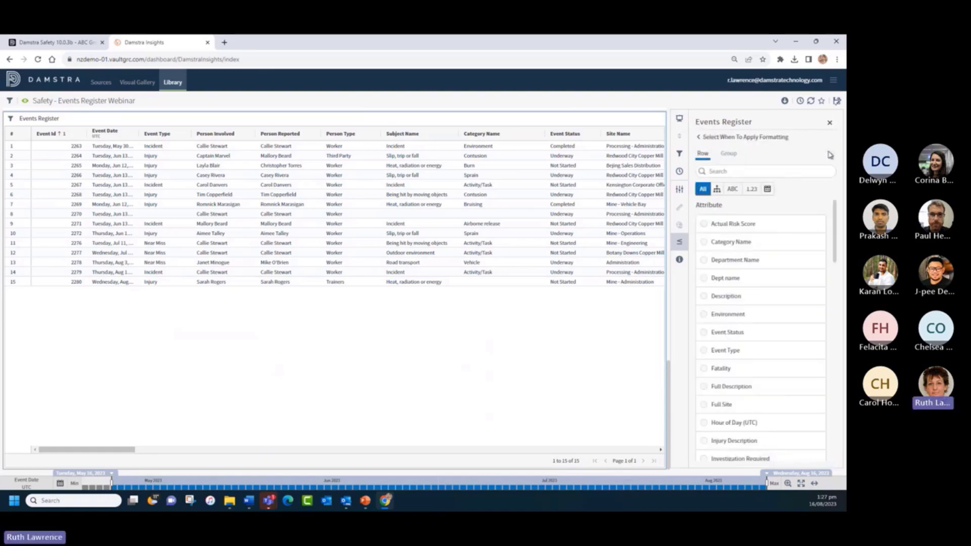
click(702, 351)
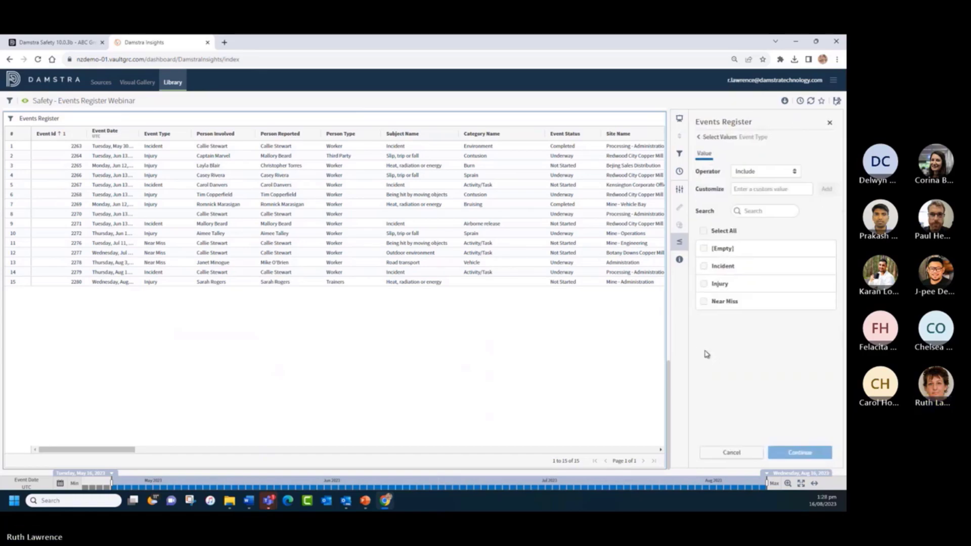
click(703, 285)
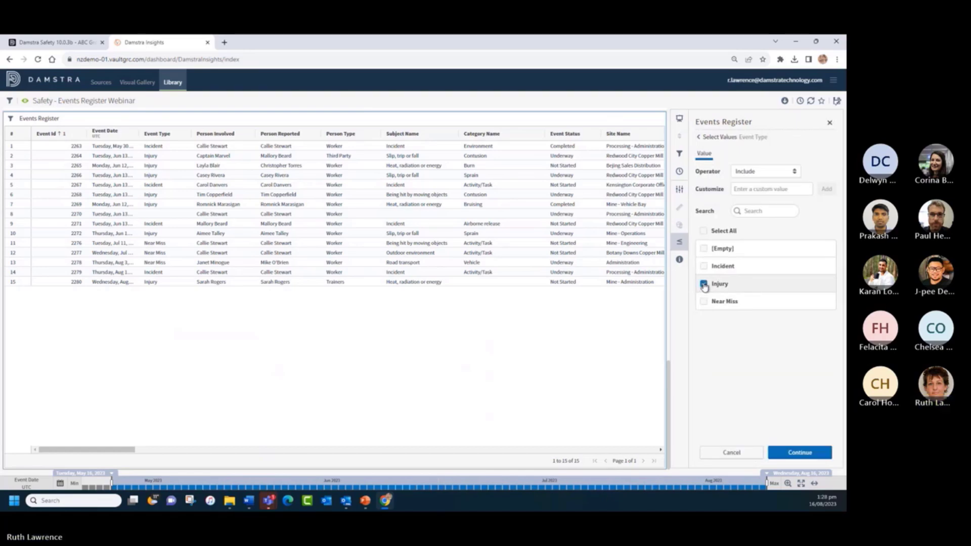
click(805, 454)
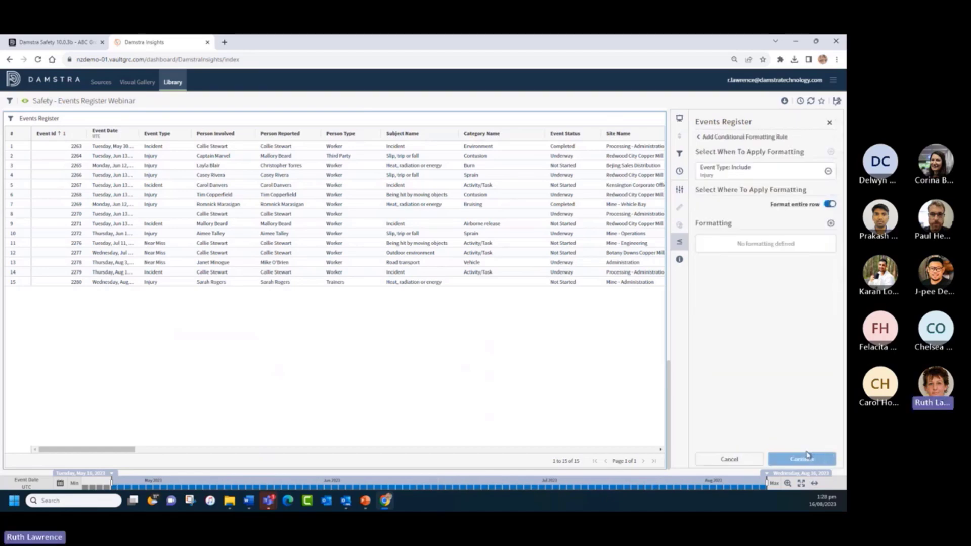
- Limit the rule to the Event Type column with red text at size 14, and save it
click(827, 205)
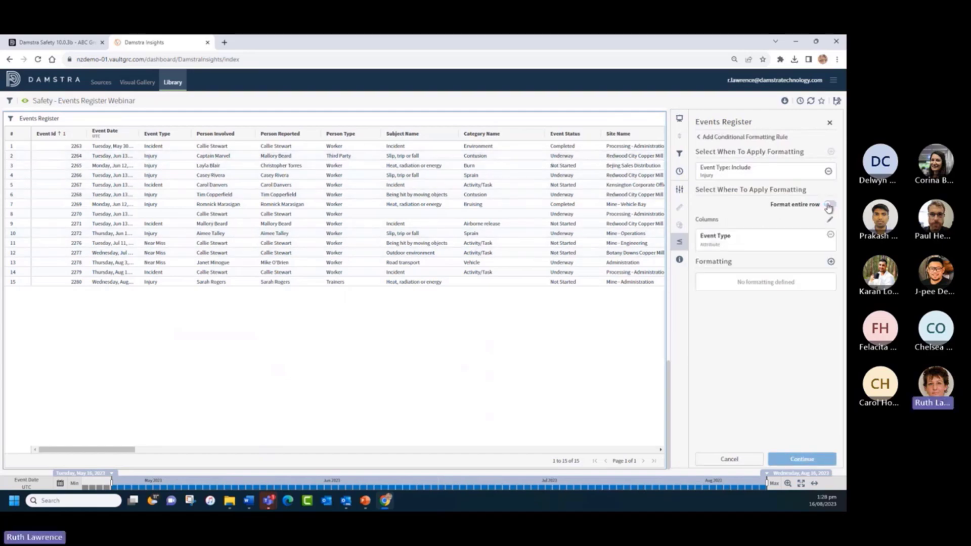
click(830, 262)
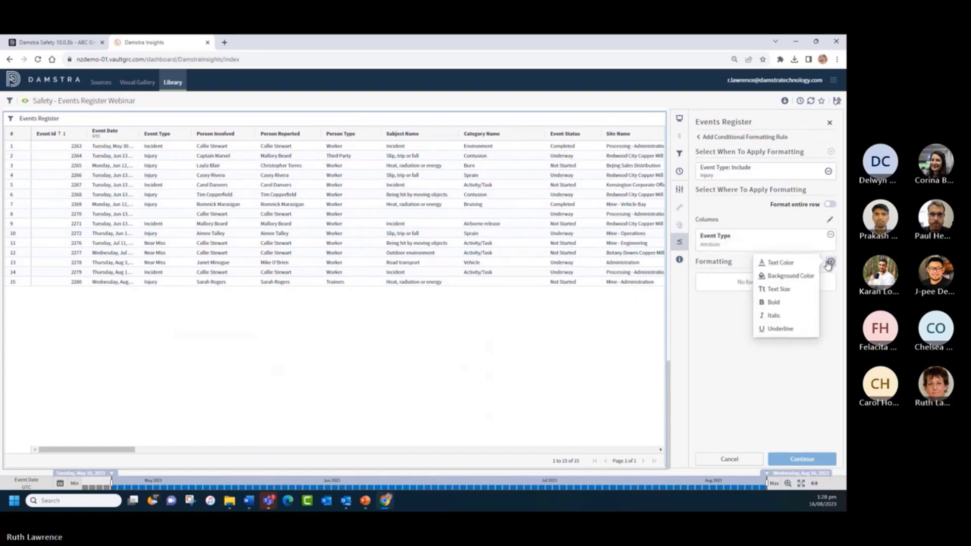
click(782, 266)
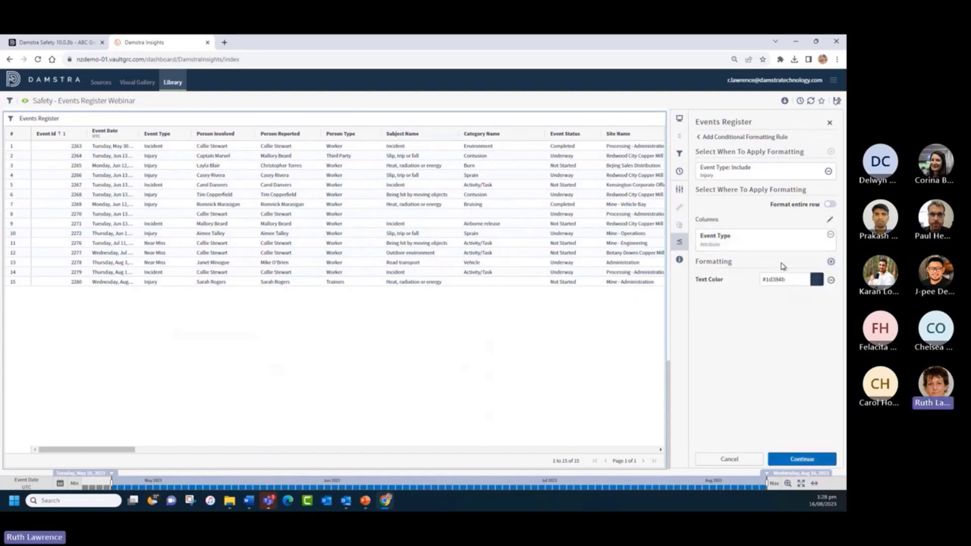
click(816, 280)
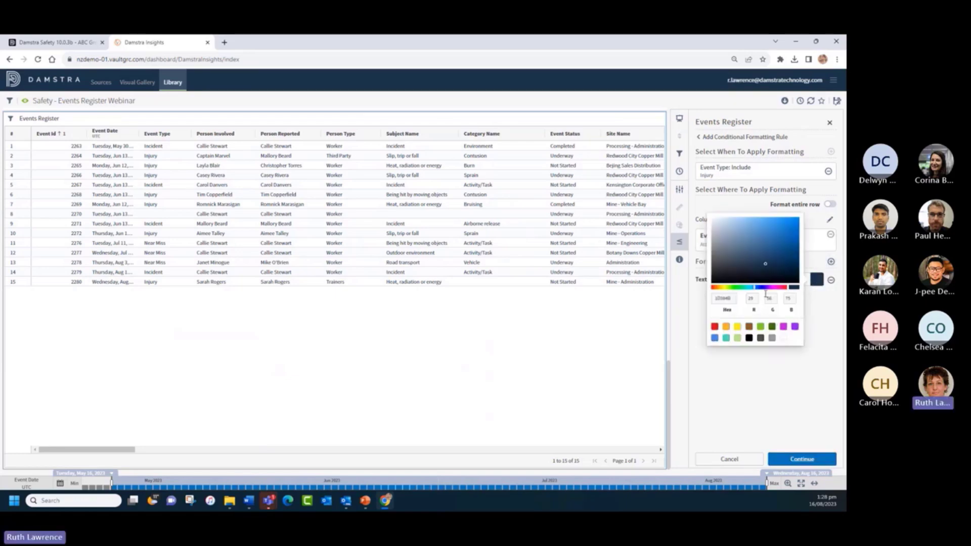
click(714, 326)
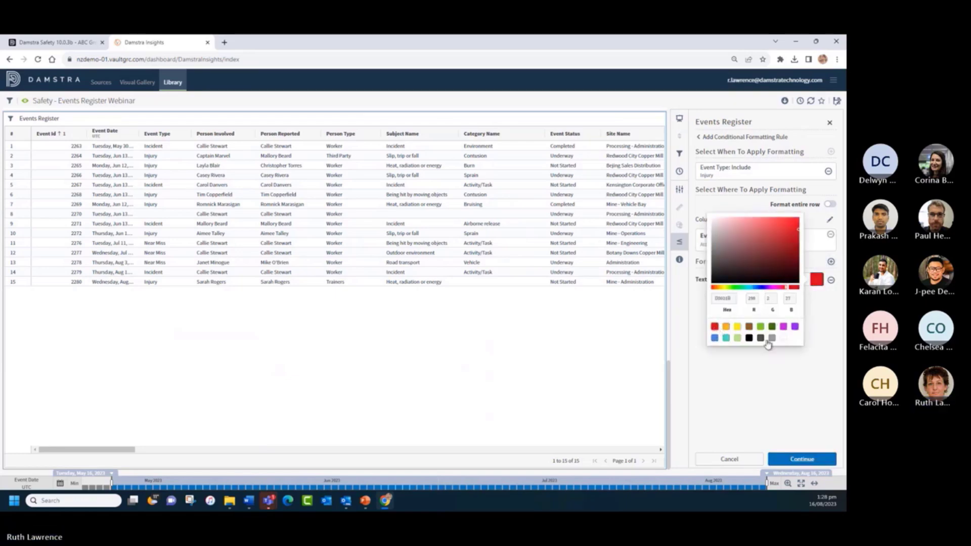
click(822, 321)
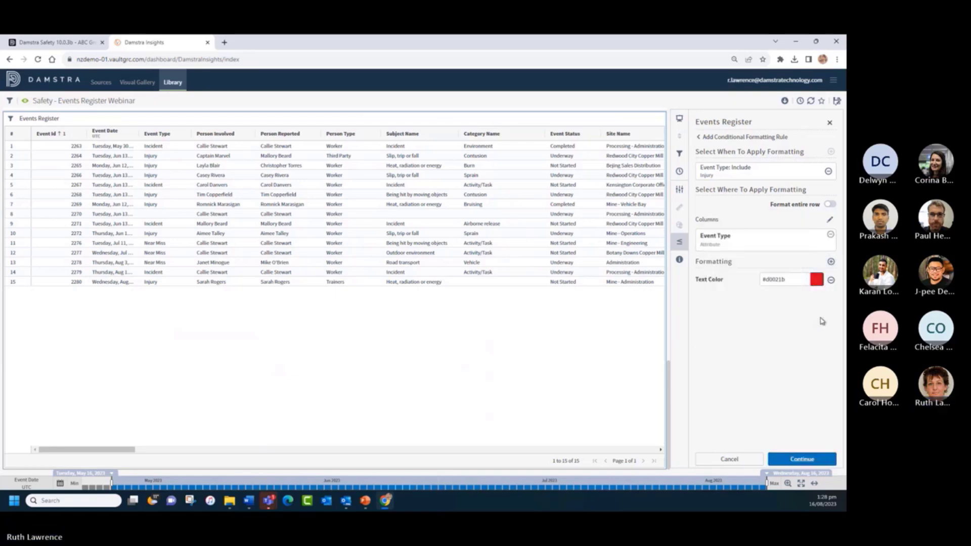
click(830, 262)
click(784, 276)
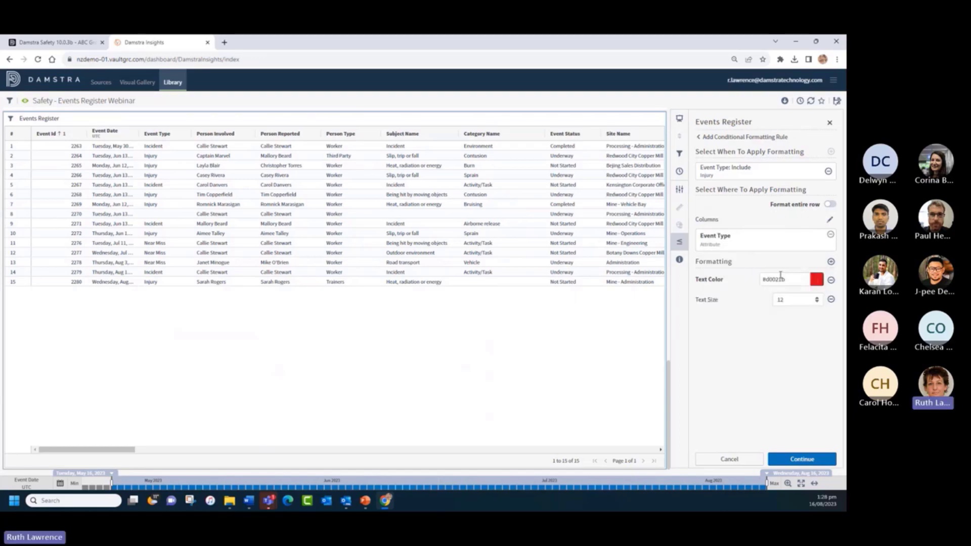
click(782, 300)
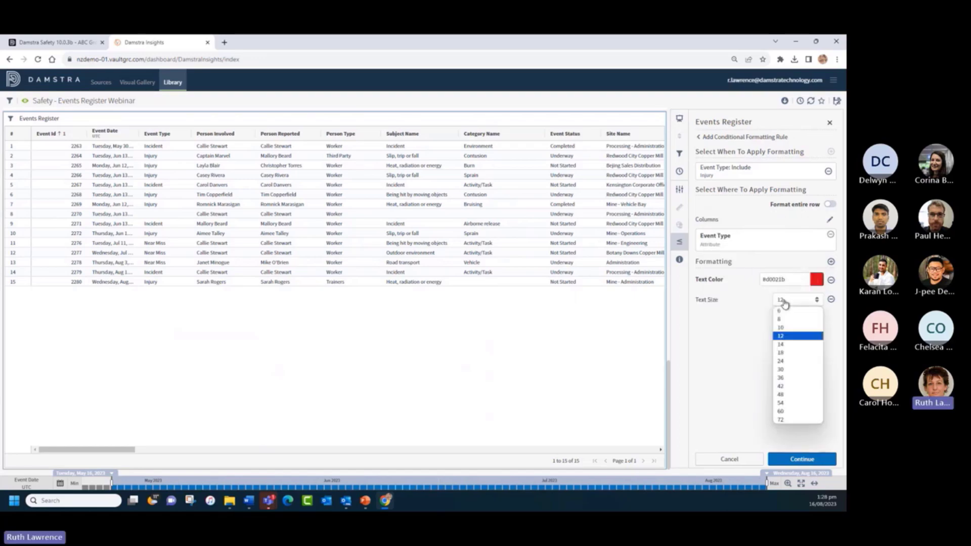
click(787, 352)
click(783, 301)
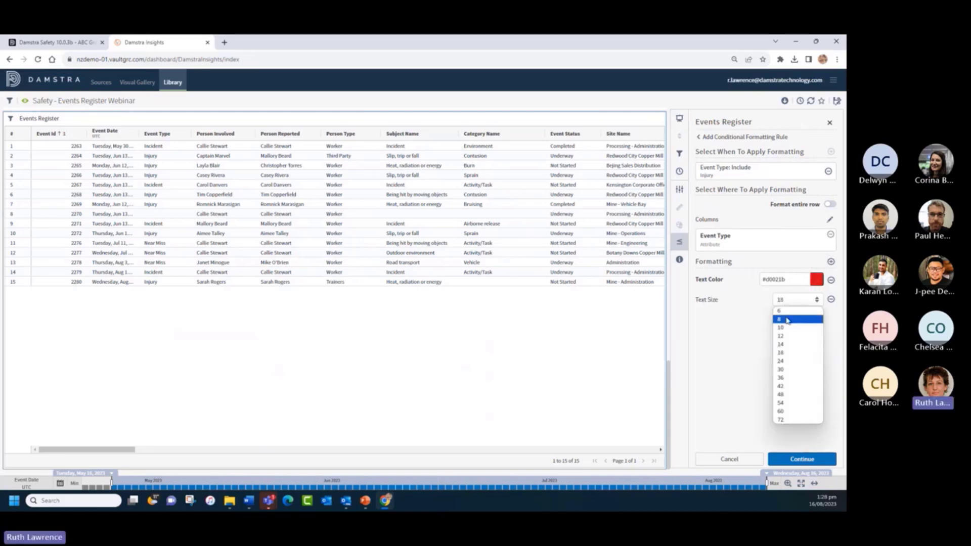
click(787, 343)
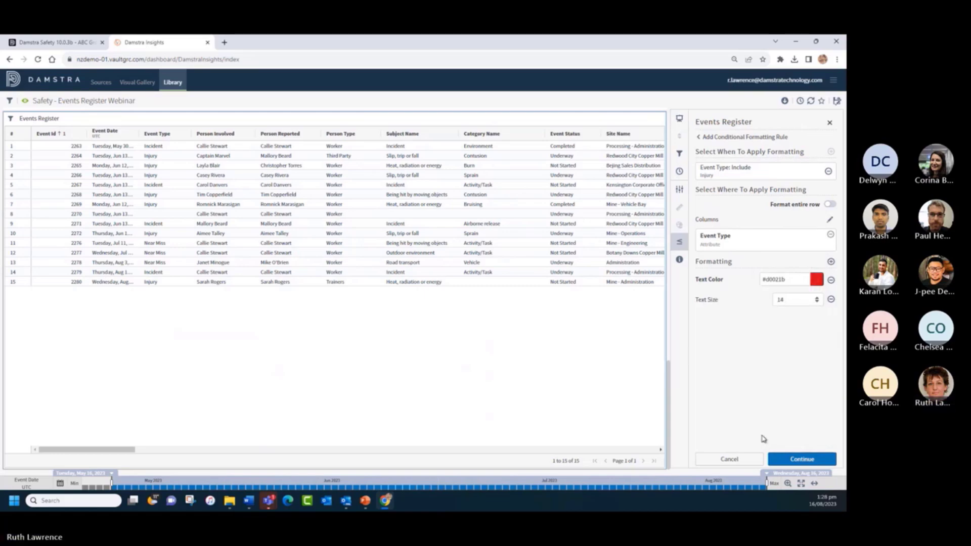
click(802, 460)
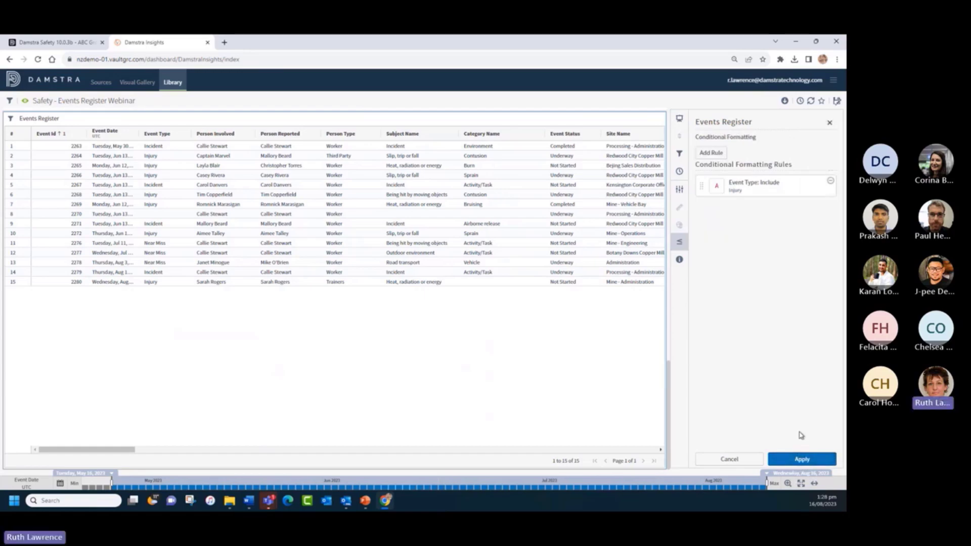
- Apply the Injury rule, then start a new rule conditioned on Event Status Completed
click(799, 459)
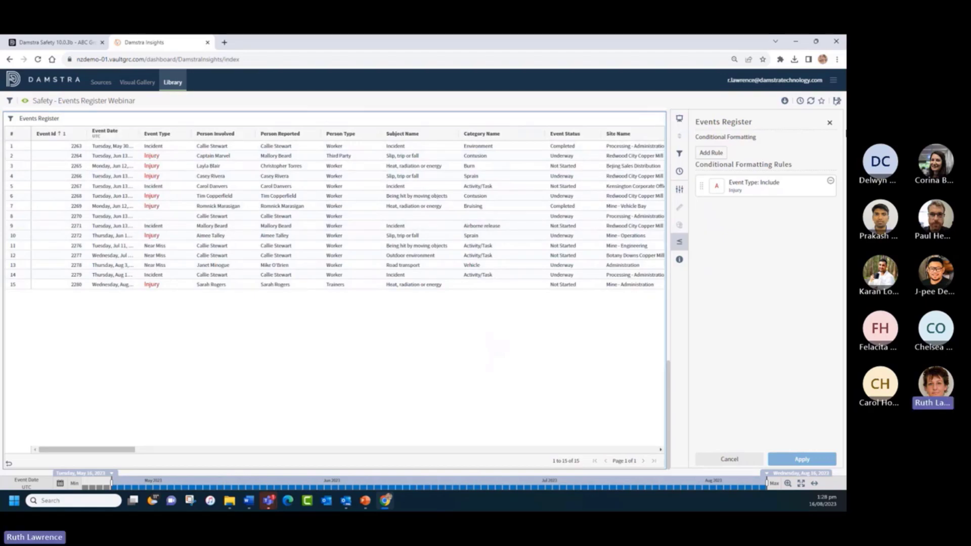
click(712, 154)
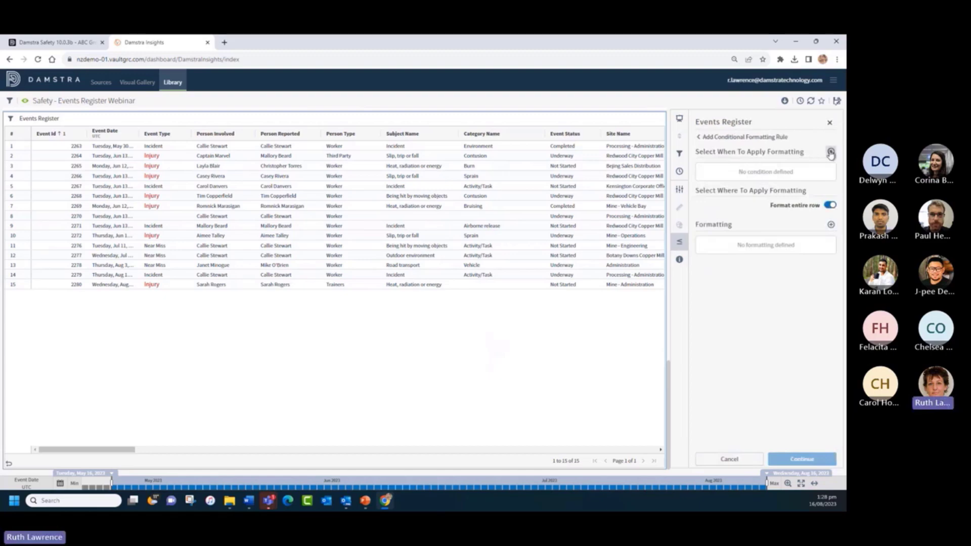
click(830, 152)
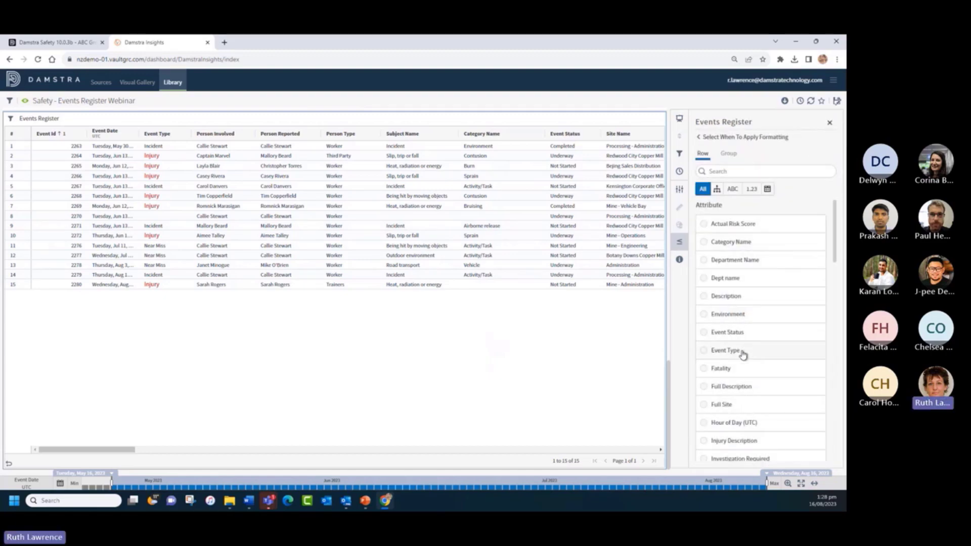
click(708, 332)
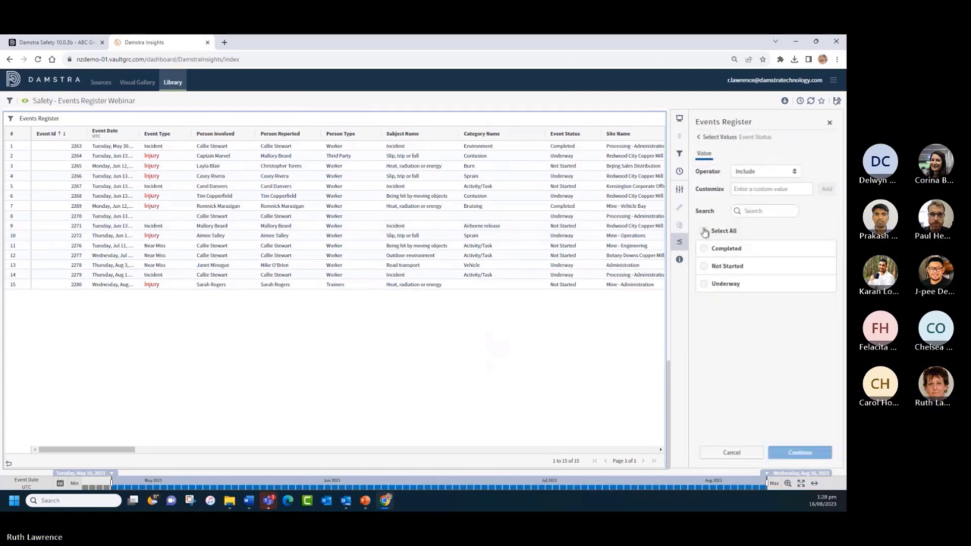
click(703, 248)
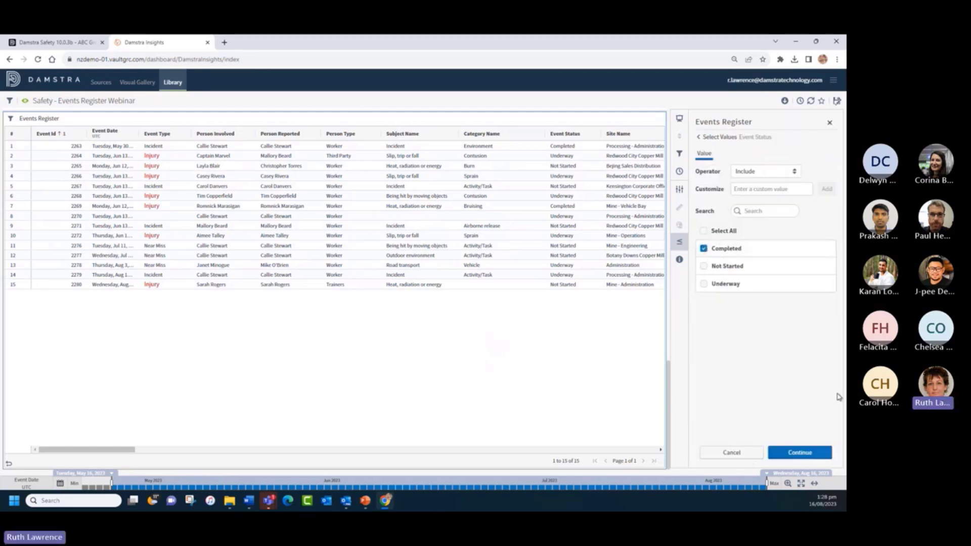
click(808, 453)
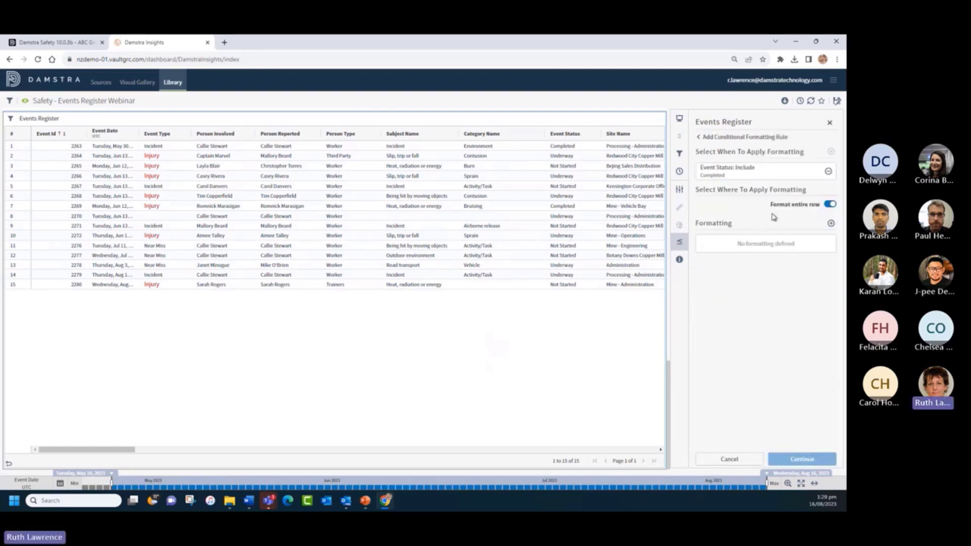
- Give the Completed rule a light green background and apply it to the table
click(831, 224)
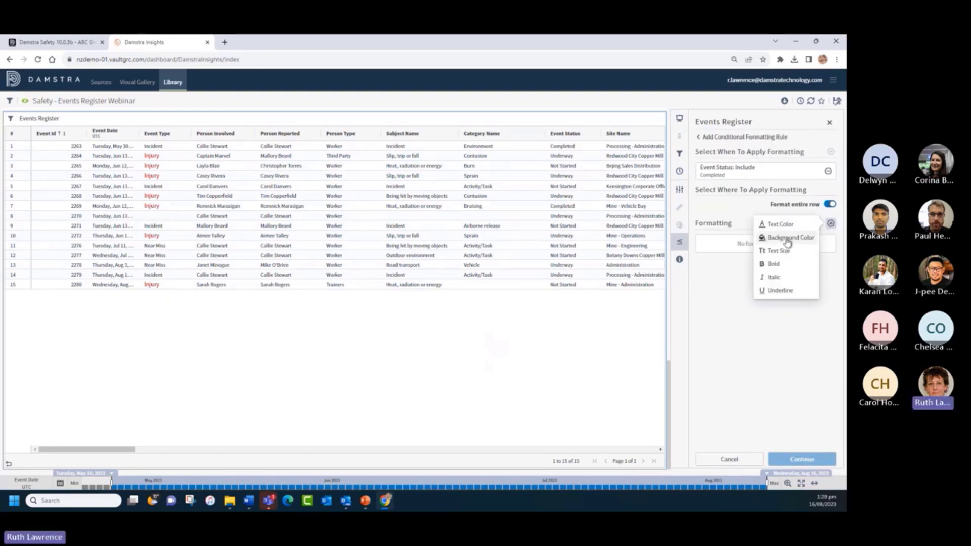
click(785, 238)
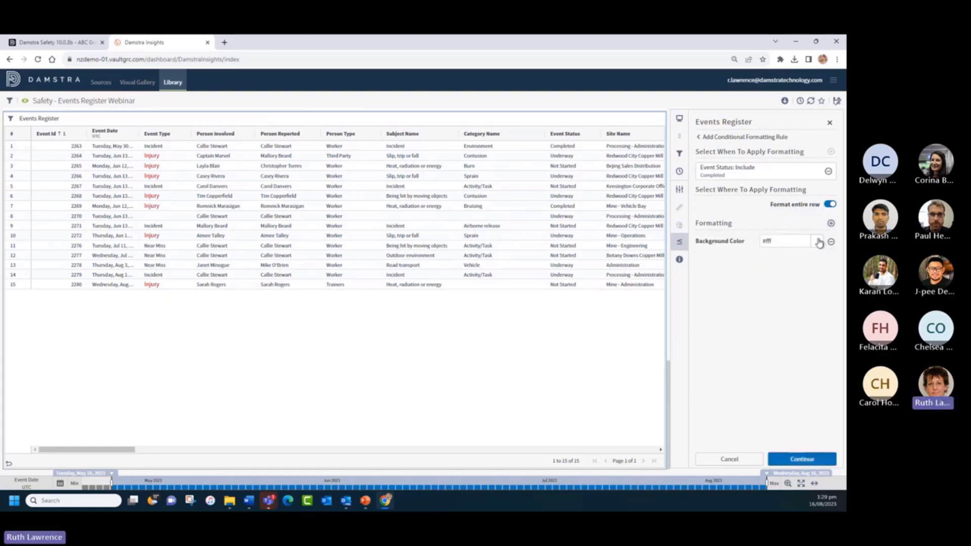
click(818, 241)
click(737, 300)
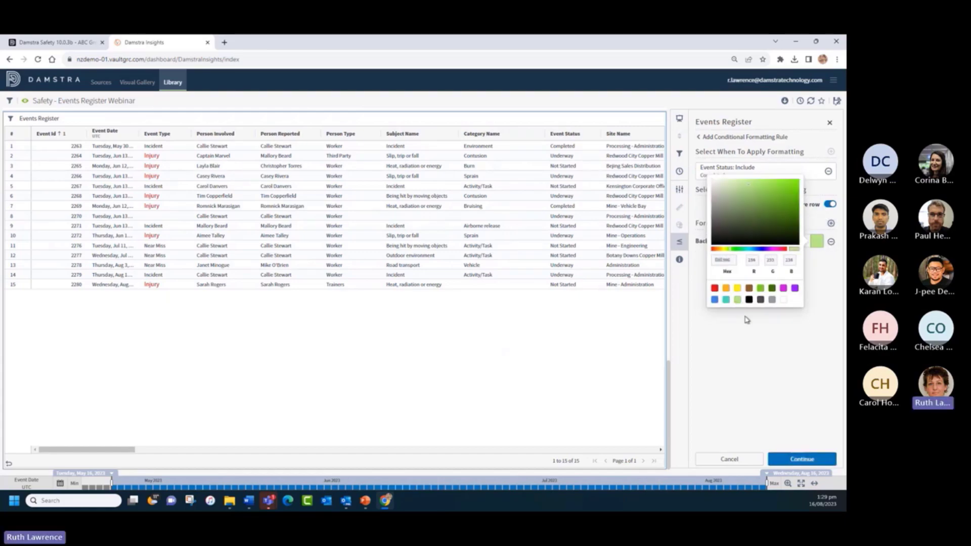
click(806, 461)
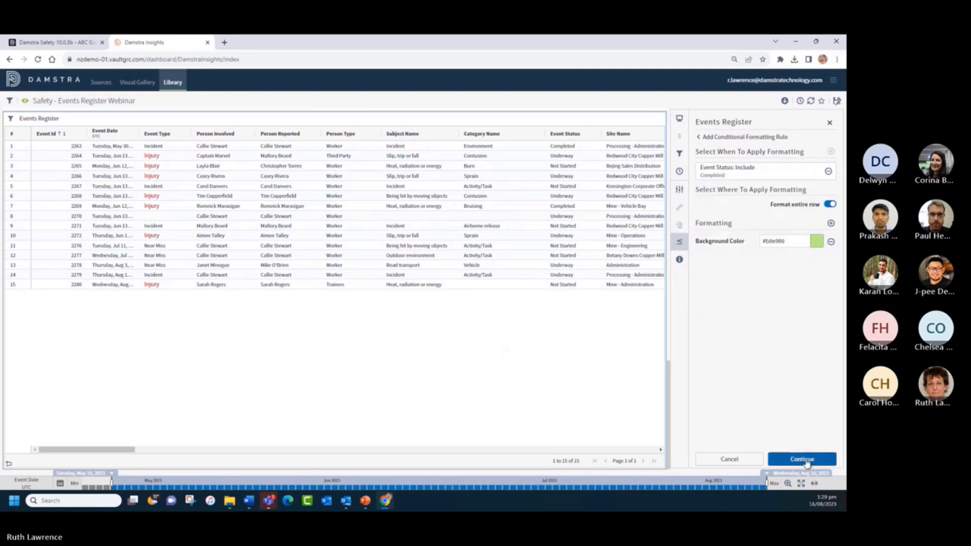
click(804, 459)
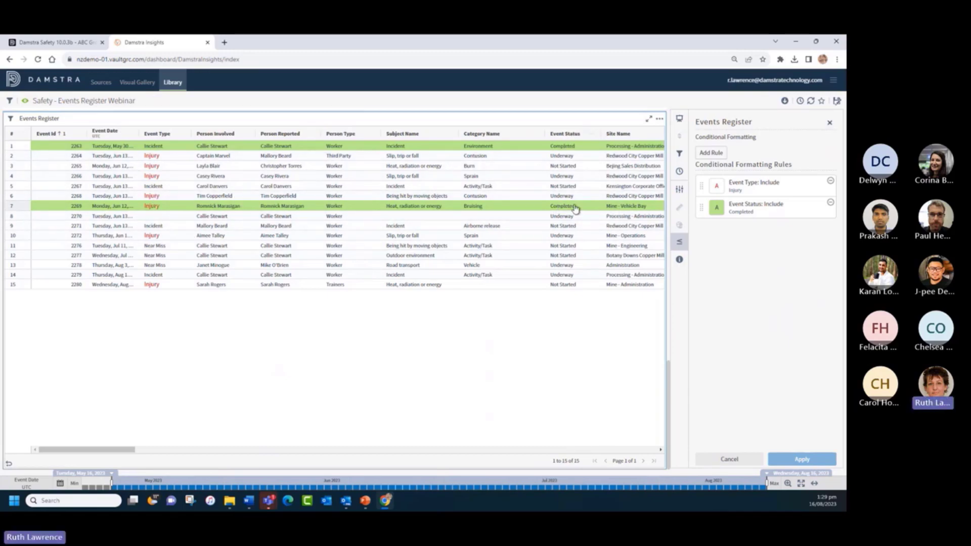
- Start a new rule with condition Event Status includes Underway
click(711, 153)
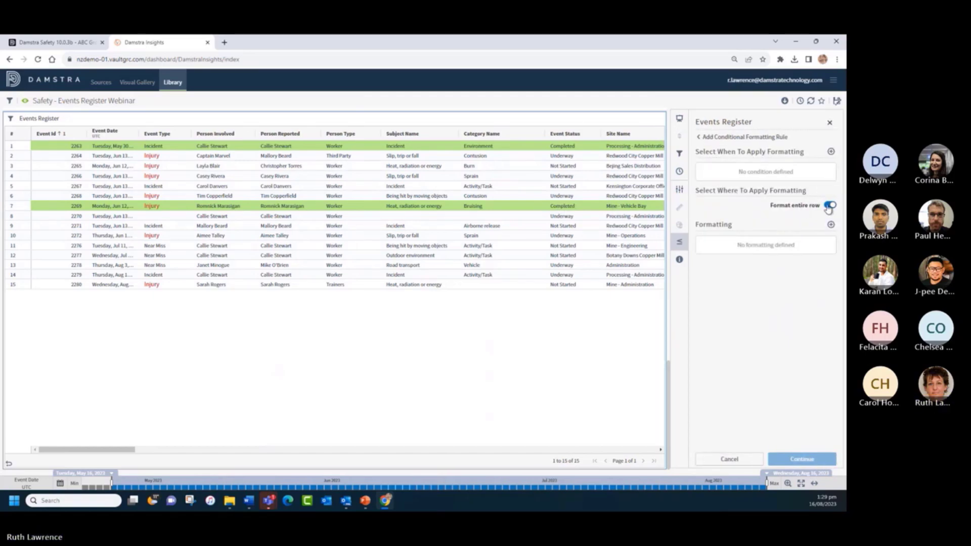
click(831, 152)
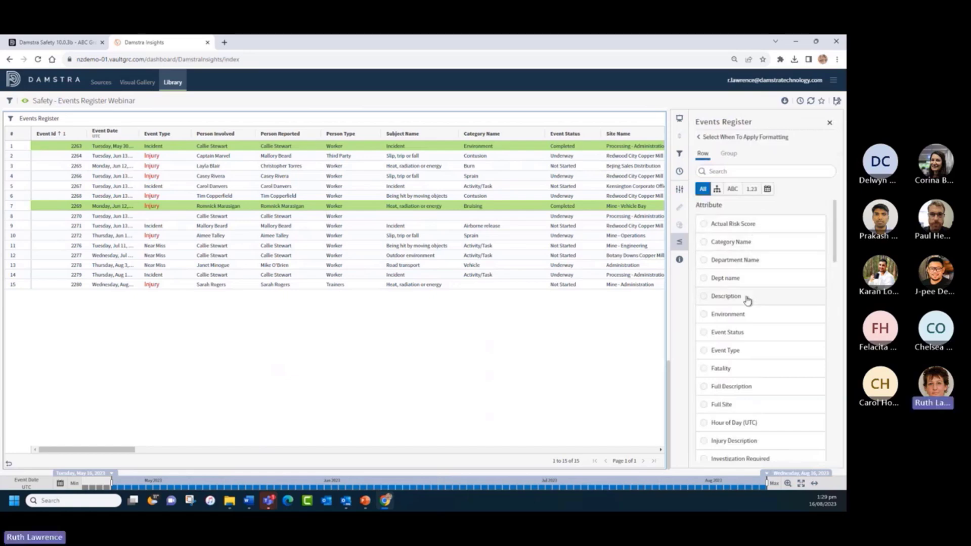
click(703, 333)
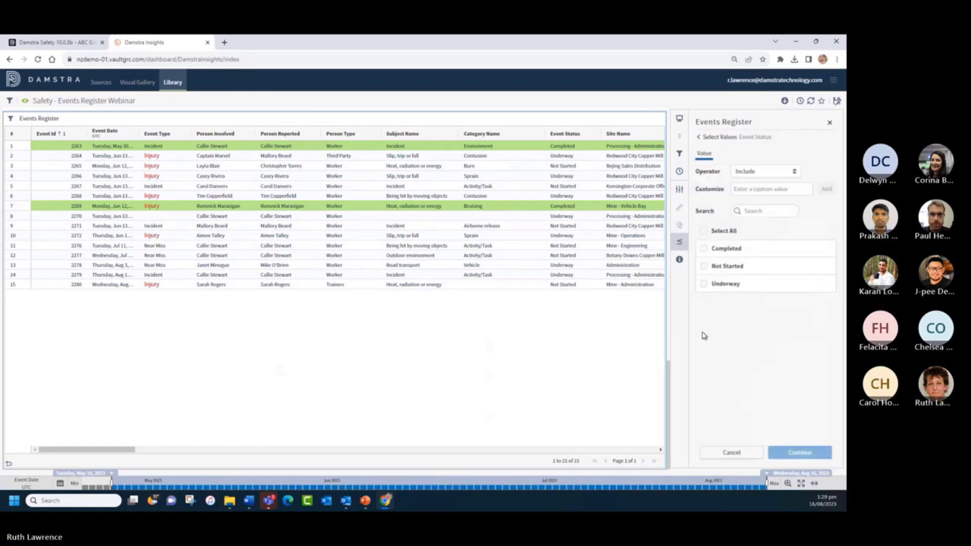
click(704, 286)
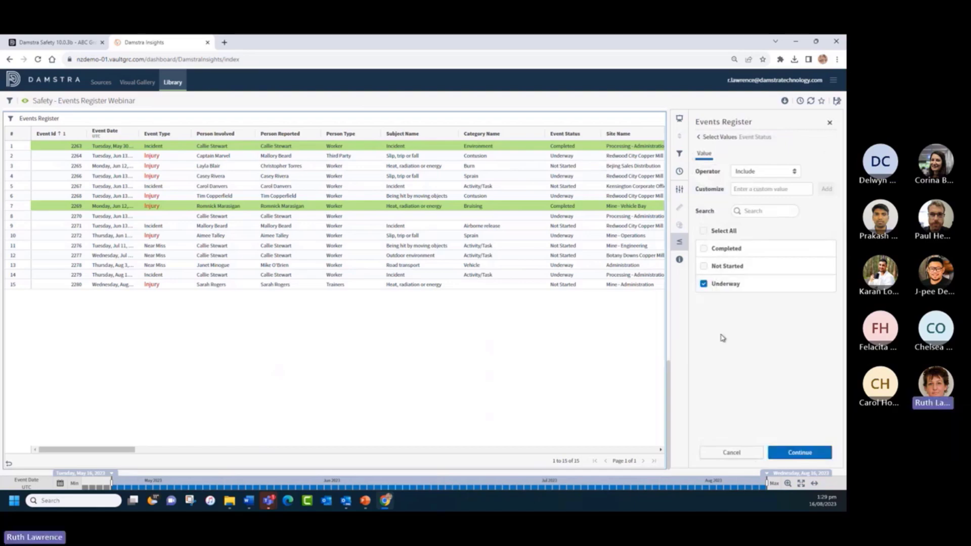
click(804, 455)
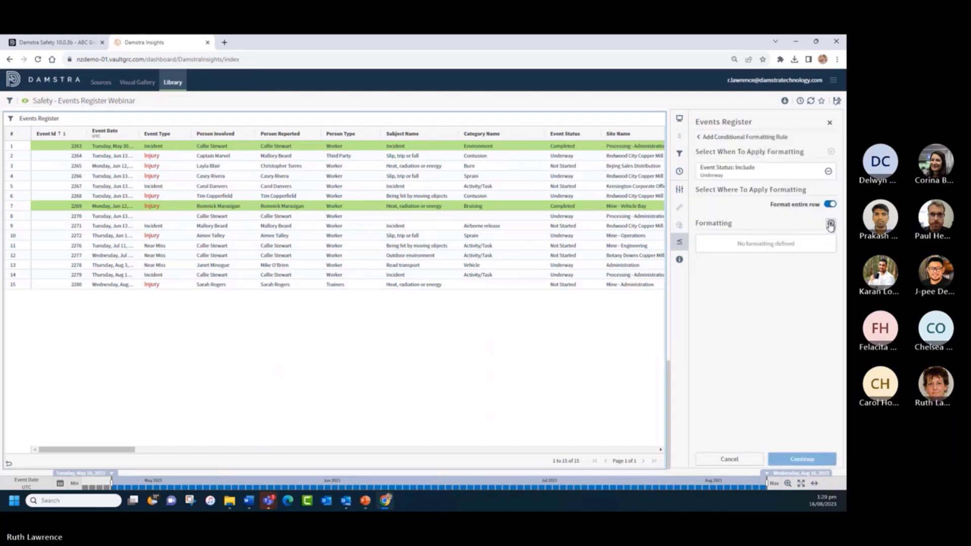
- Give the Underway rule an orange background and apply it to the table
click(831, 223)
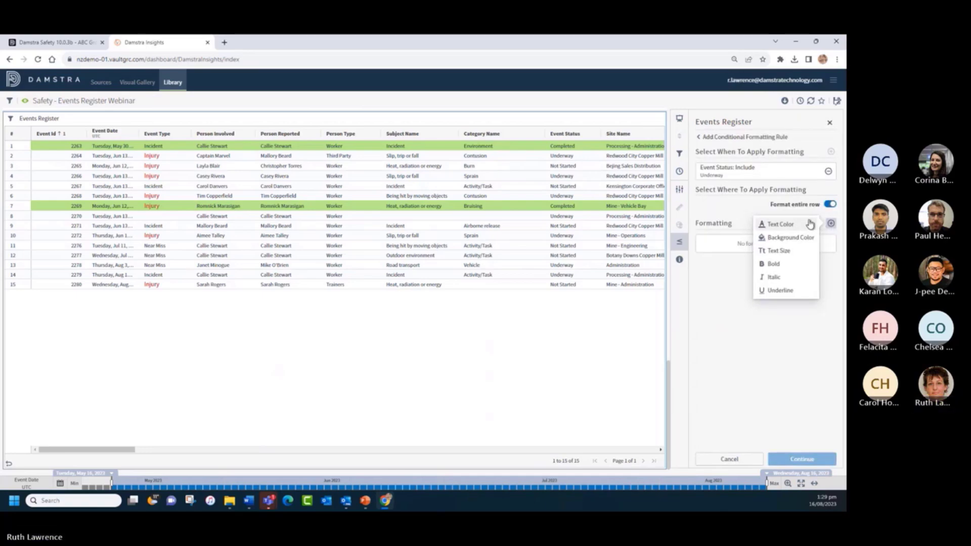
click(779, 239)
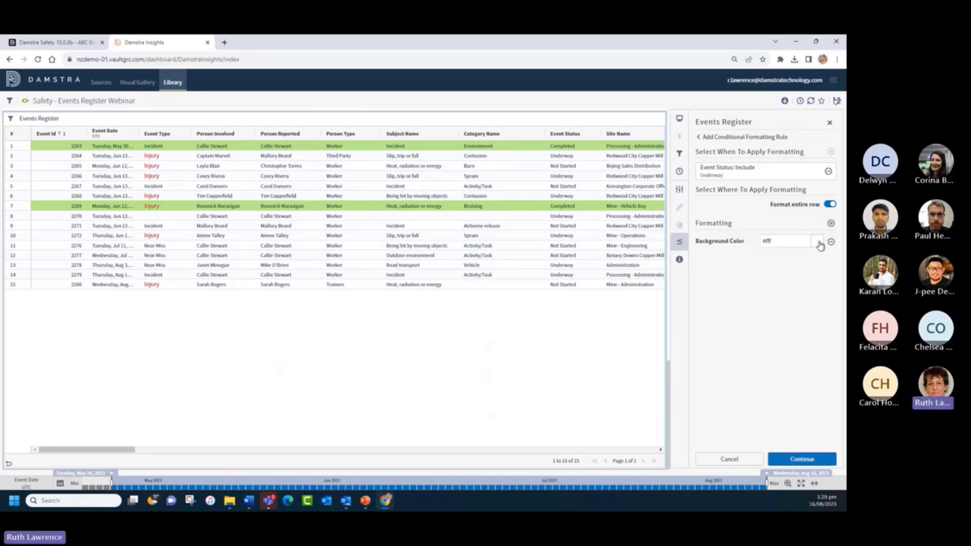
click(818, 243)
click(726, 288)
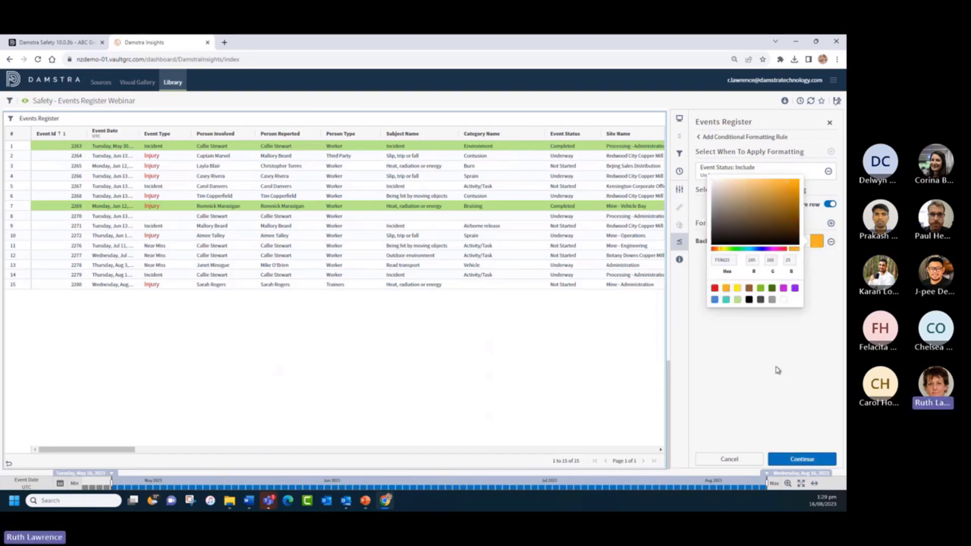
click(802, 459)
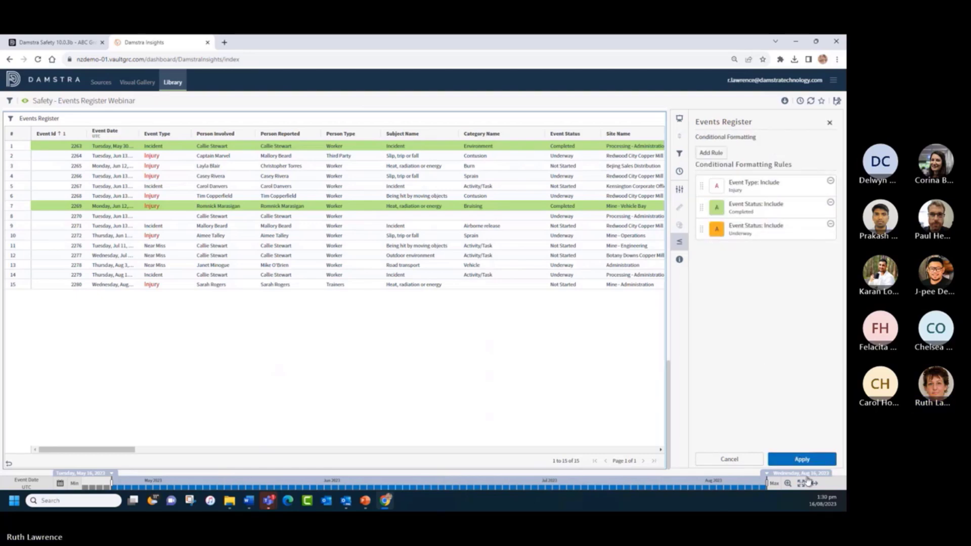
click(802, 459)
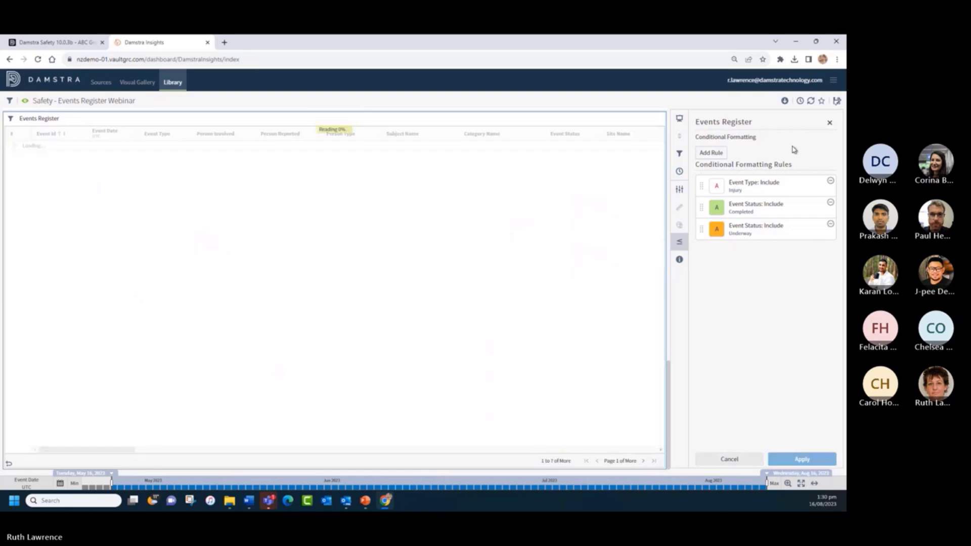
- Close the panel and reopen the Events Register's Conditional Formatting rules from its Settings
click(829, 123)
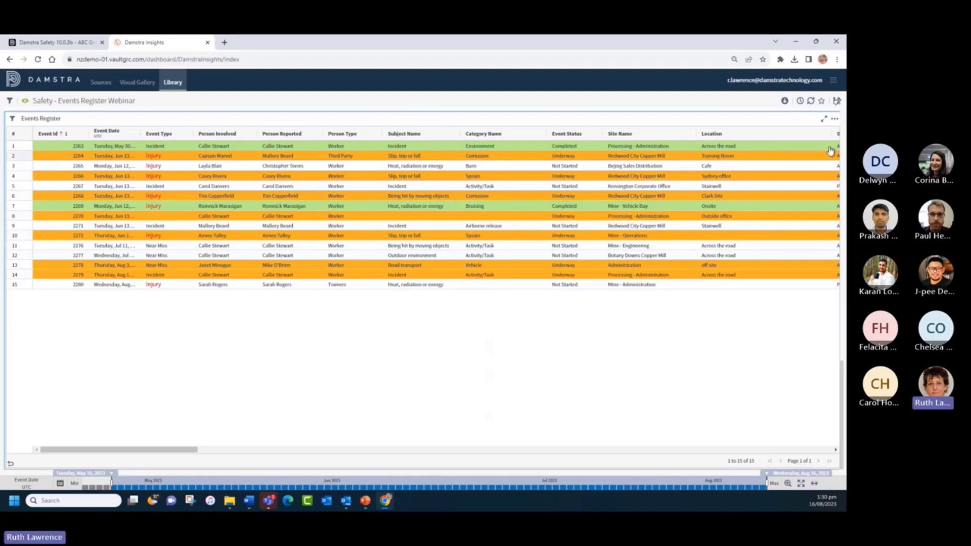
click(835, 118)
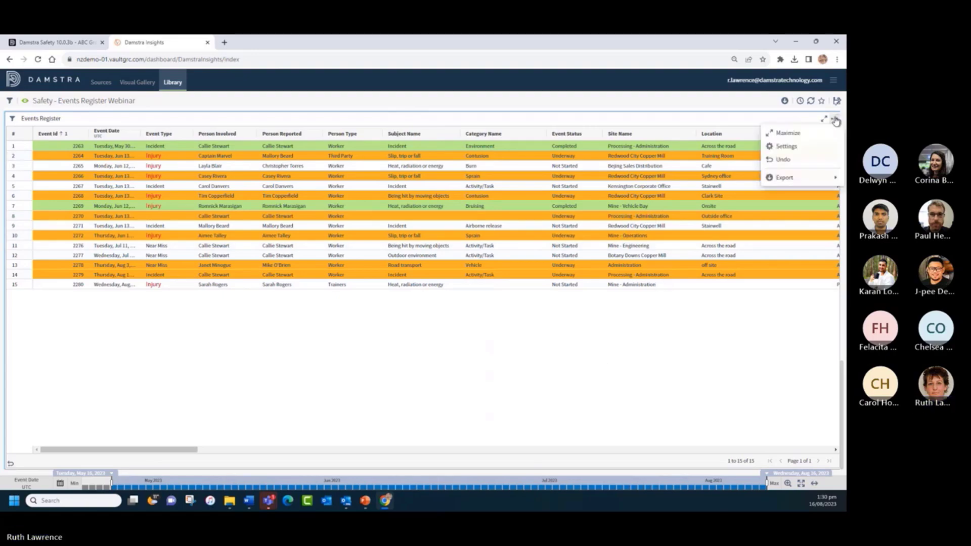
click(791, 148)
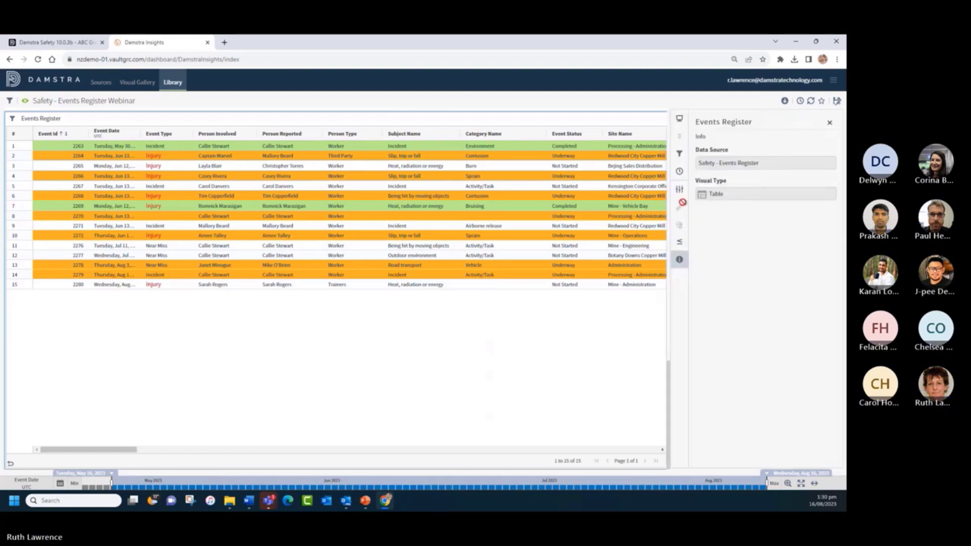
click(679, 242)
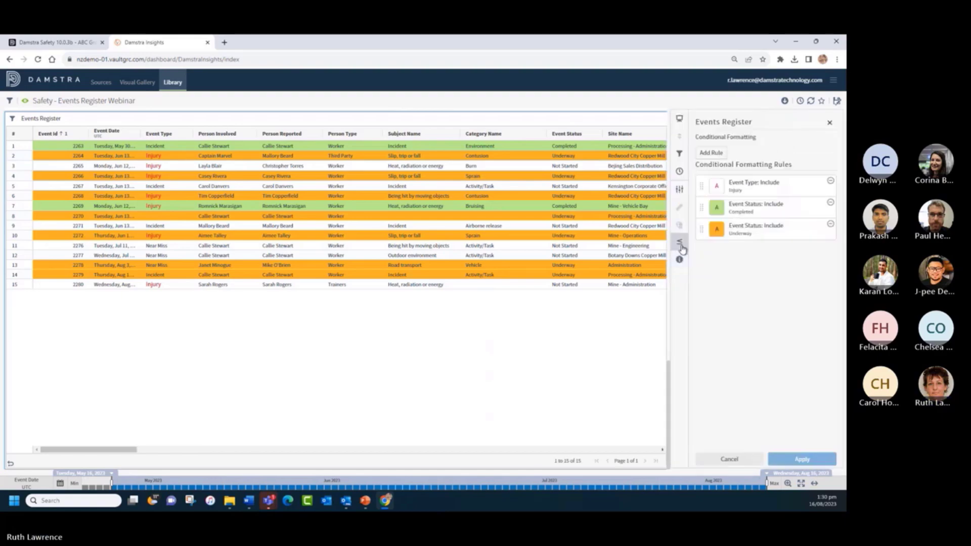
- Add white (FFFFFF) text colour to the Underway rule and apply the updated rules
click(751, 232)
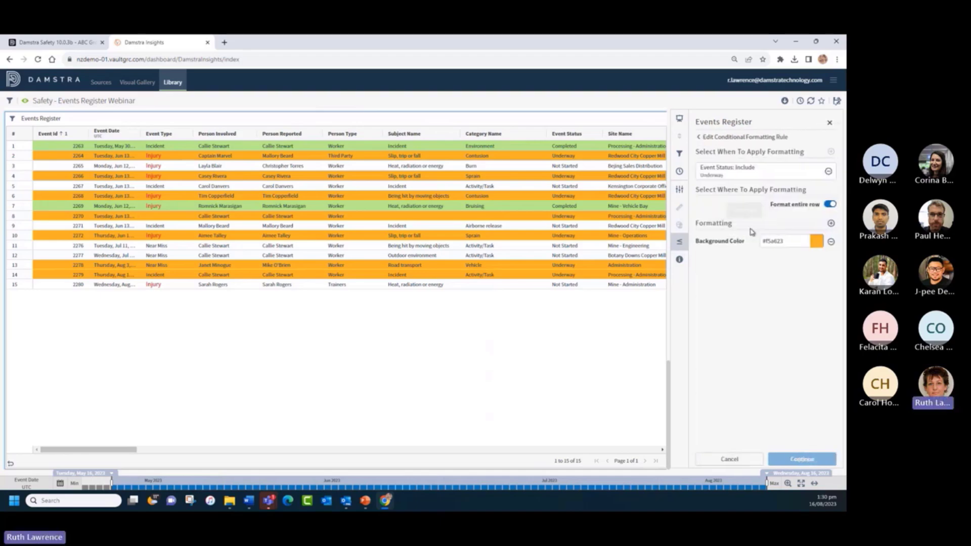
click(830, 224)
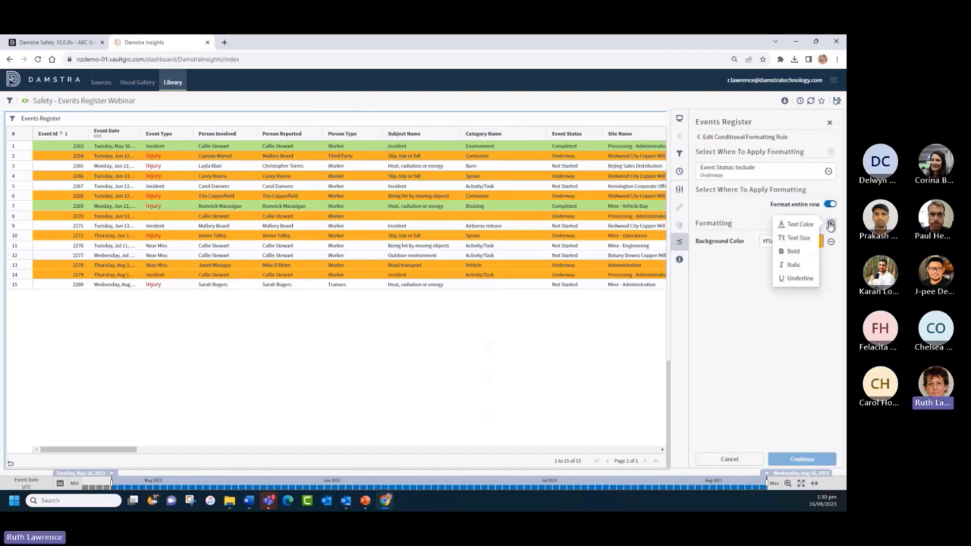
click(799, 224)
click(817, 243)
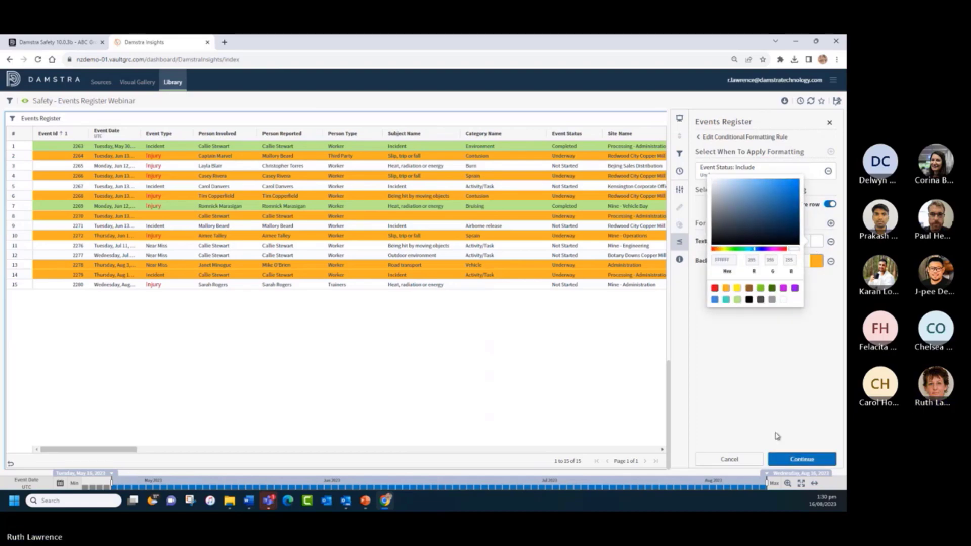
click(801, 459)
click(802, 459)
click(802, 460)
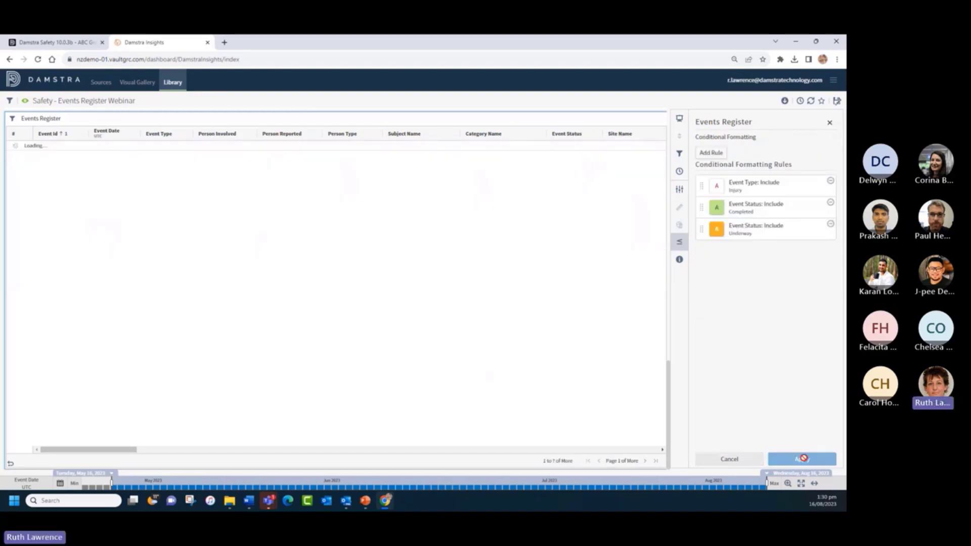
click(829, 123)
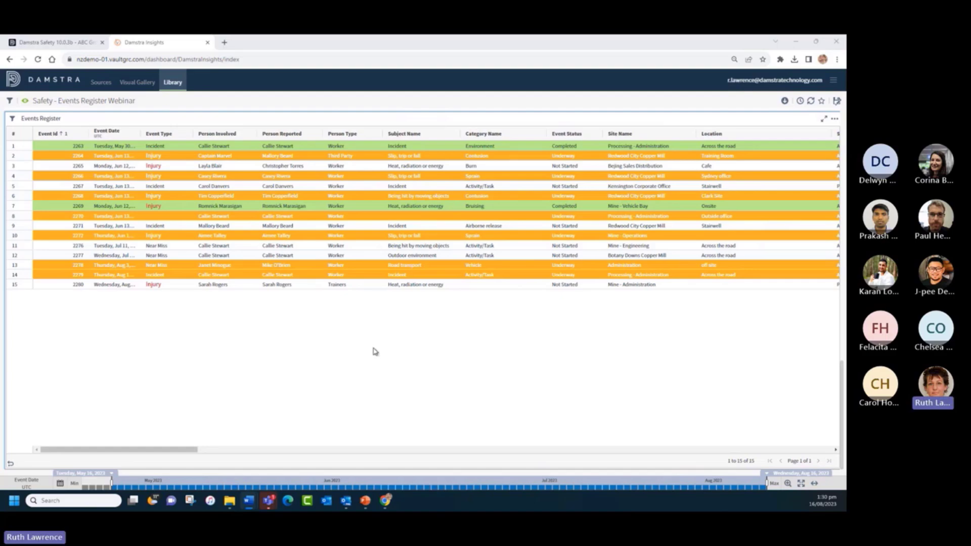
- Widen the Event Date column so full dates are visible
scroll(375, 351, up, 1)
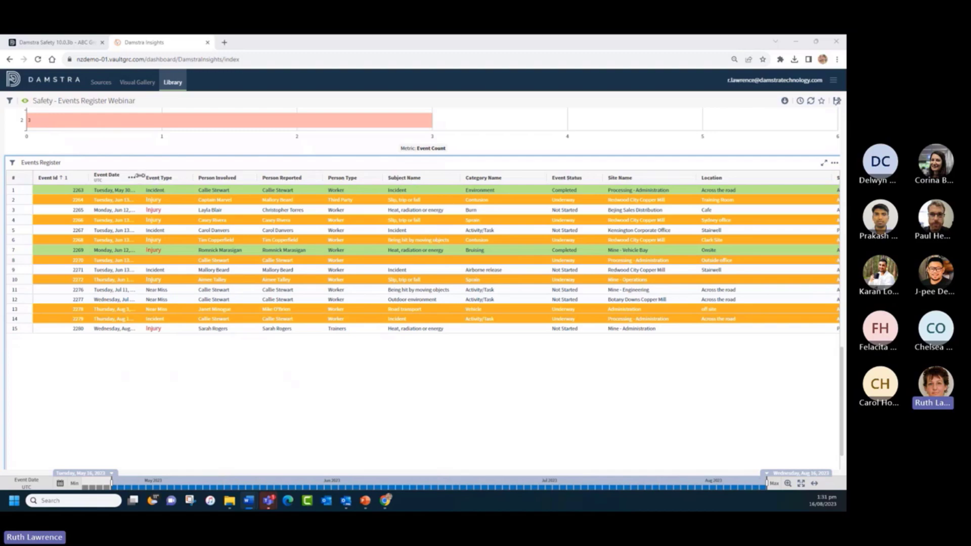
drag(140, 175, 174, 176)
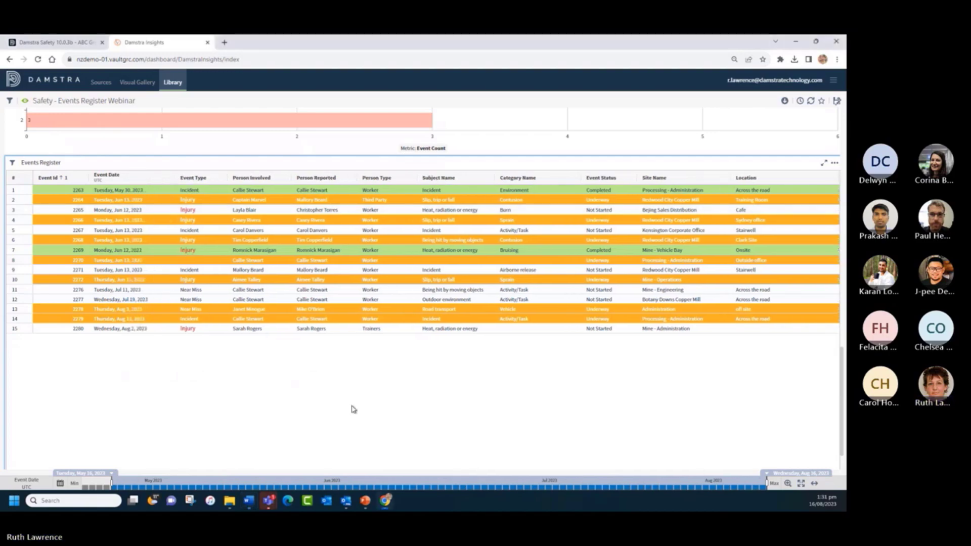
scroll(392, 391, up, 10)
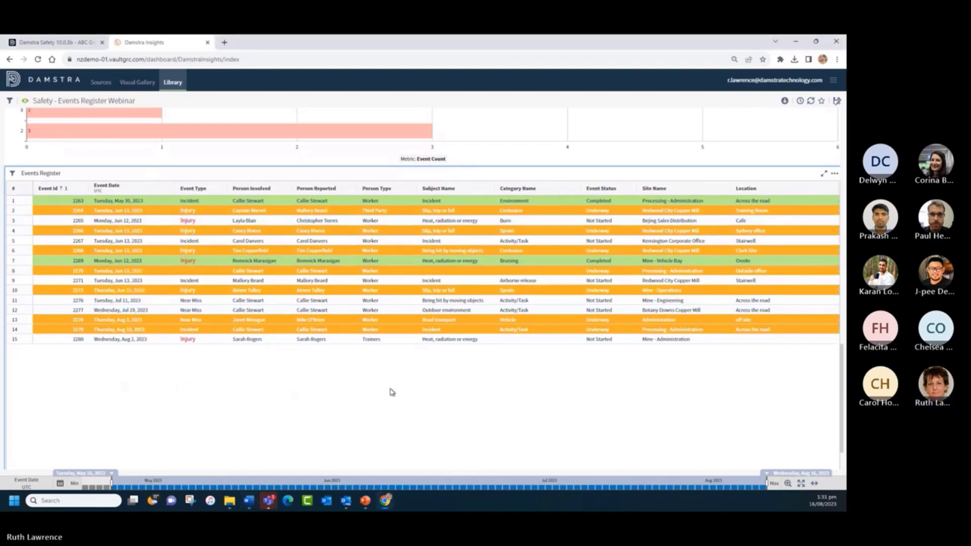
scroll(383, 385, up, 2)
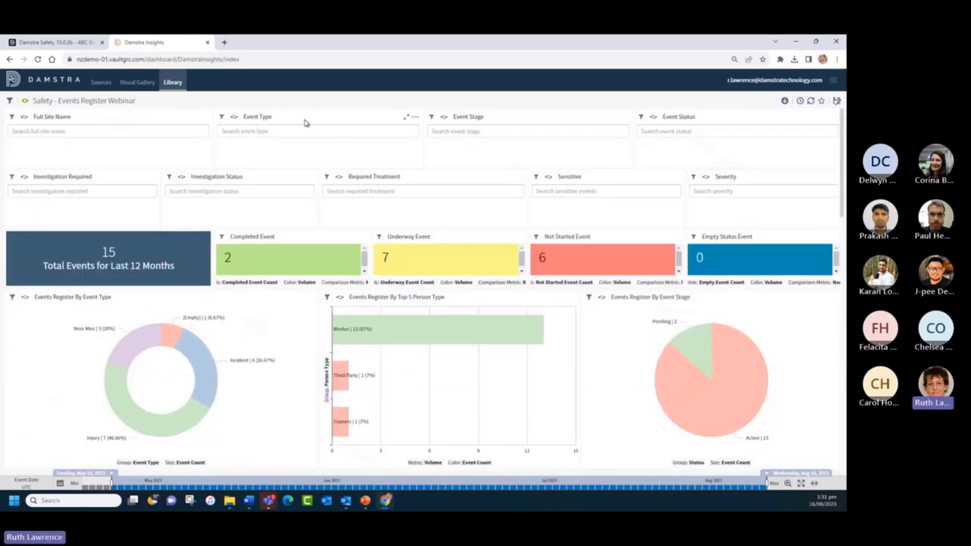
- Switch the dashboard to edit mode and open the Top 5 Person Type chart's widget menu
click(24, 103)
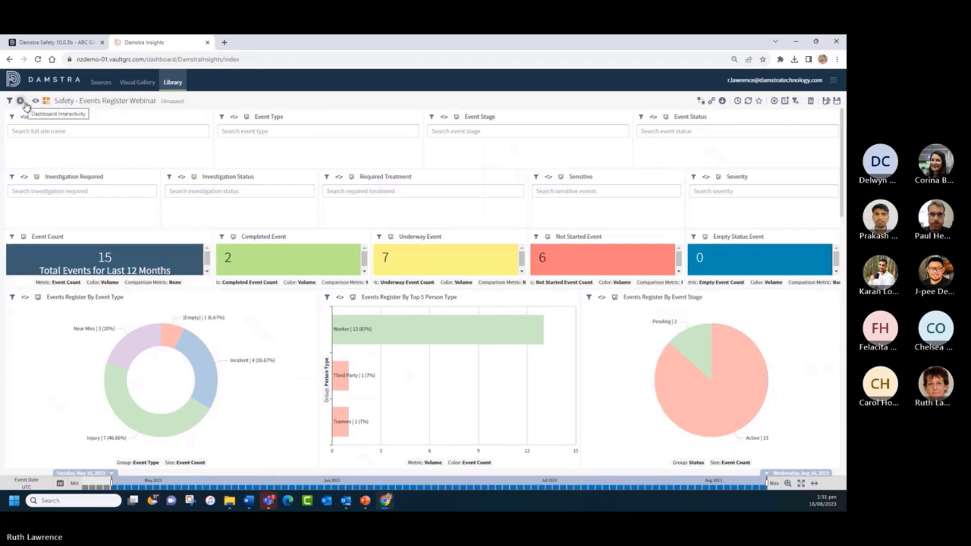
click(33, 102)
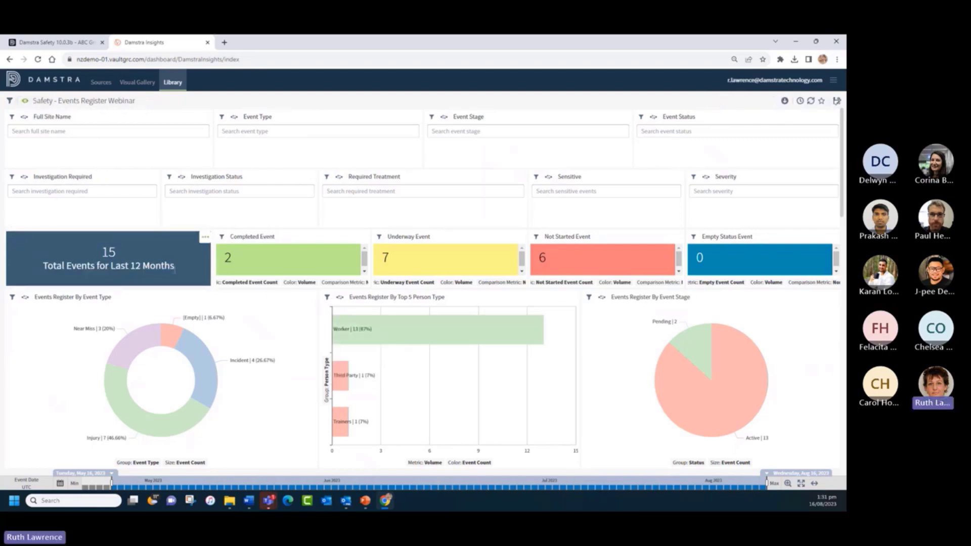
scroll(301, 340, down, 15)
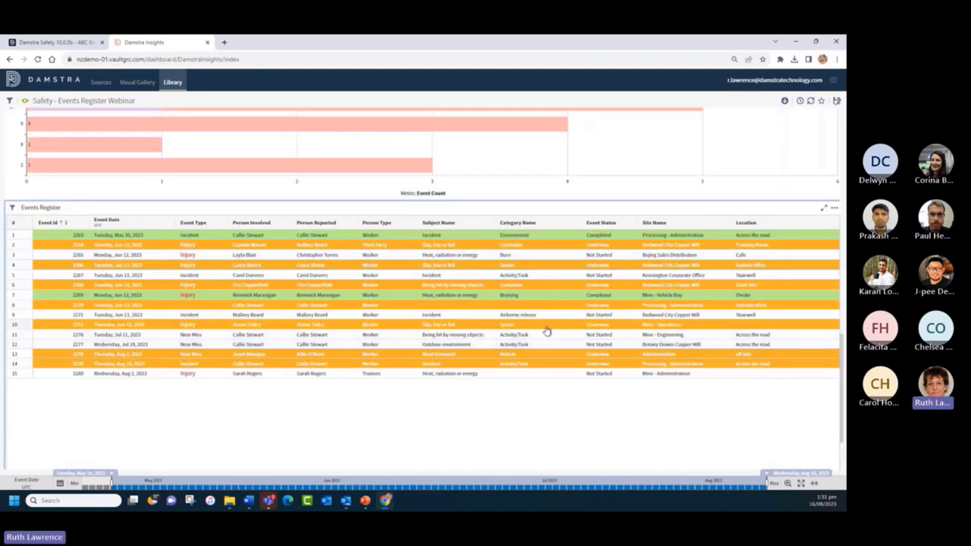
scroll(139, 261, up, 5)
scroll(139, 260, up, 10)
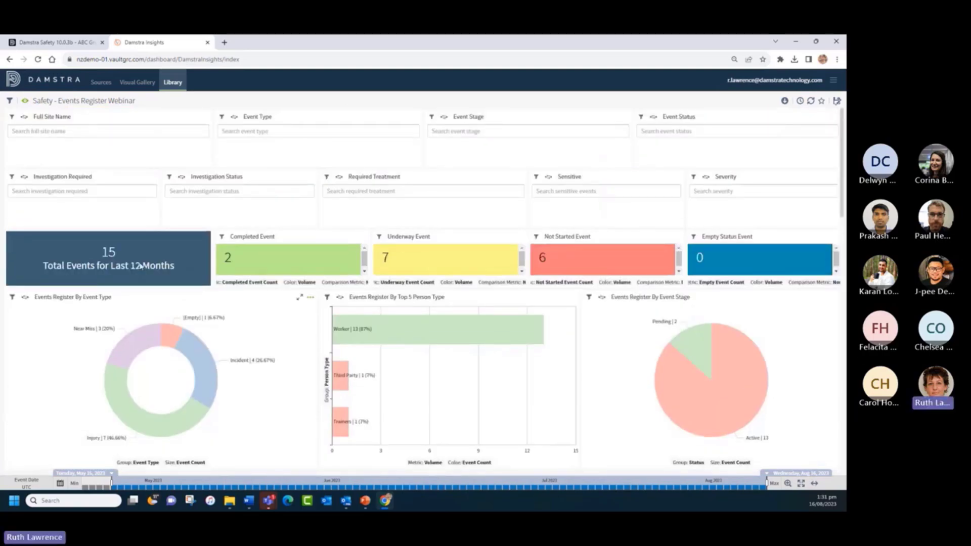
click(25, 102)
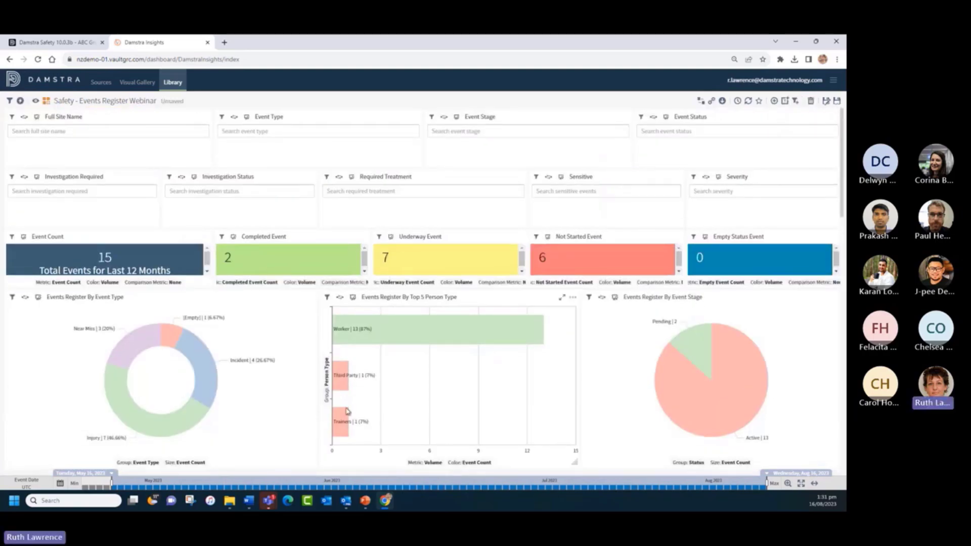
scroll(627, 393, down, 1)
scroll(627, 392, down, 1)
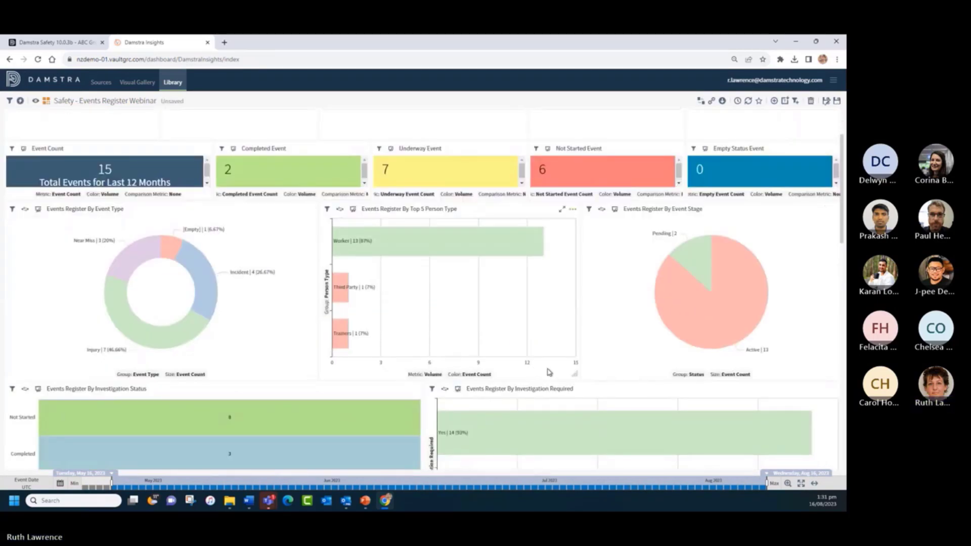
click(573, 210)
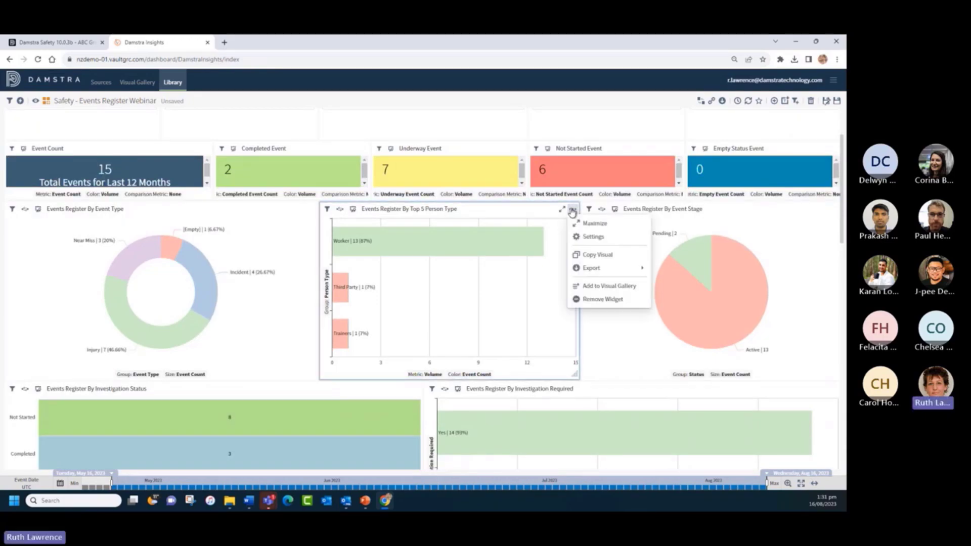
- Set the Top 5 Person Type chart's pickers to Hide and go to its bar chart settings
click(589, 237)
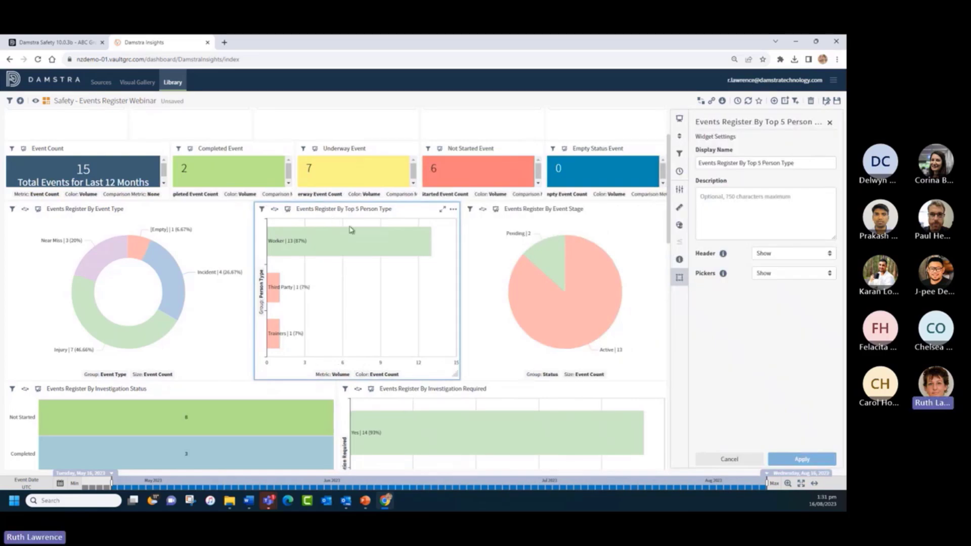
click(782, 274)
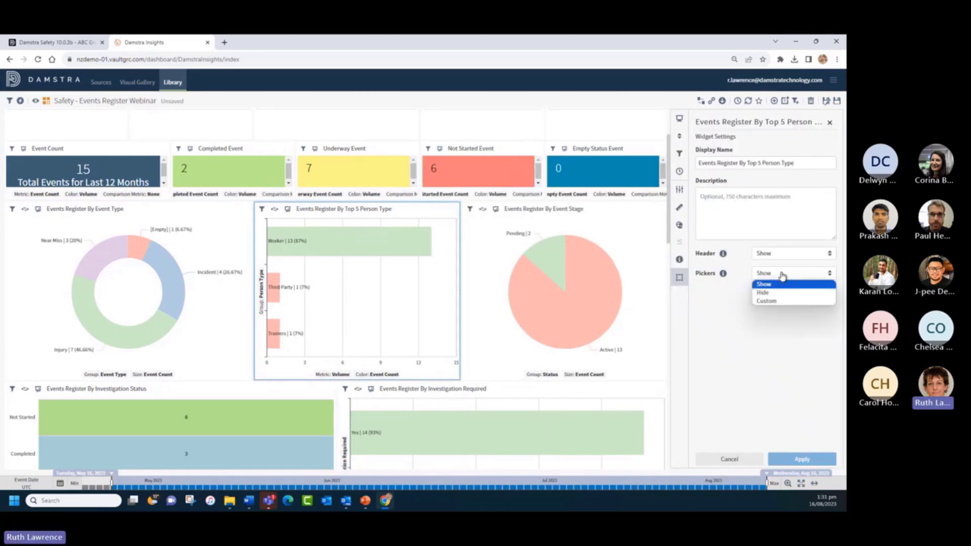
click(777, 293)
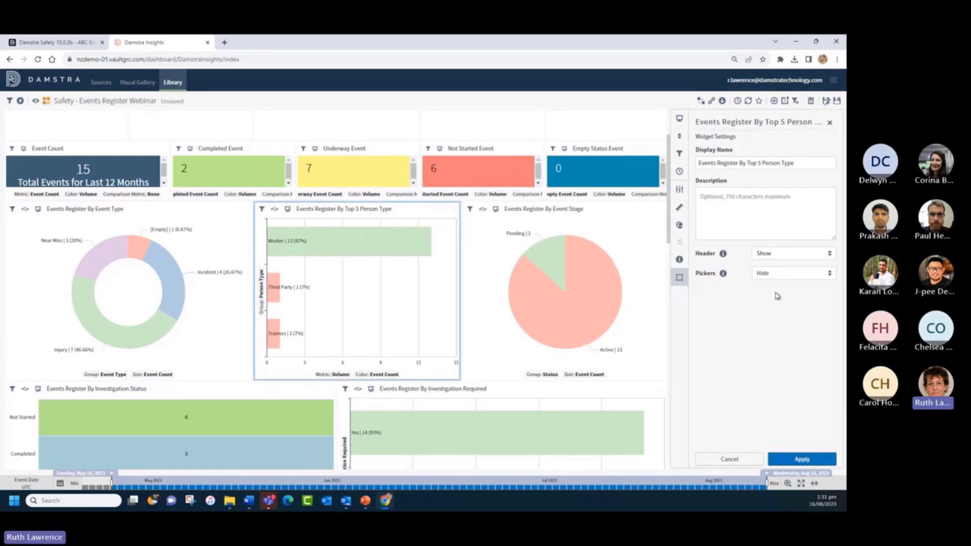
click(799, 459)
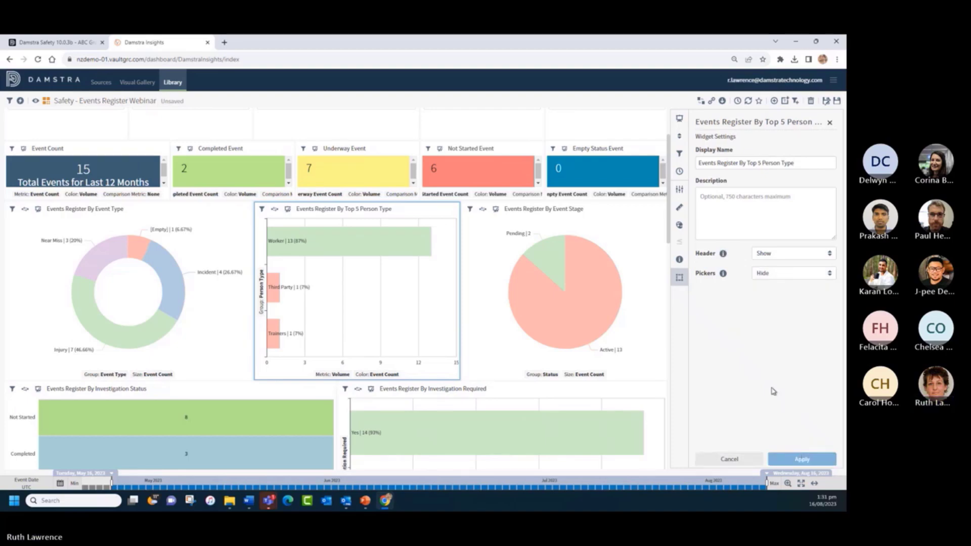
click(678, 192)
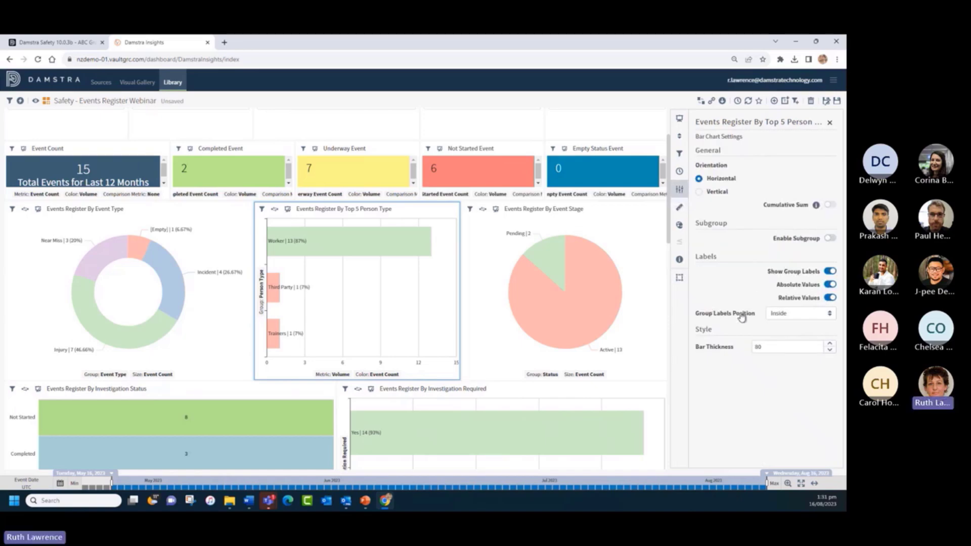
- Try the Group Labels Position options: horizontal, diagonal and vertical outside the bars
mouse_move(303, 240)
click(786, 315)
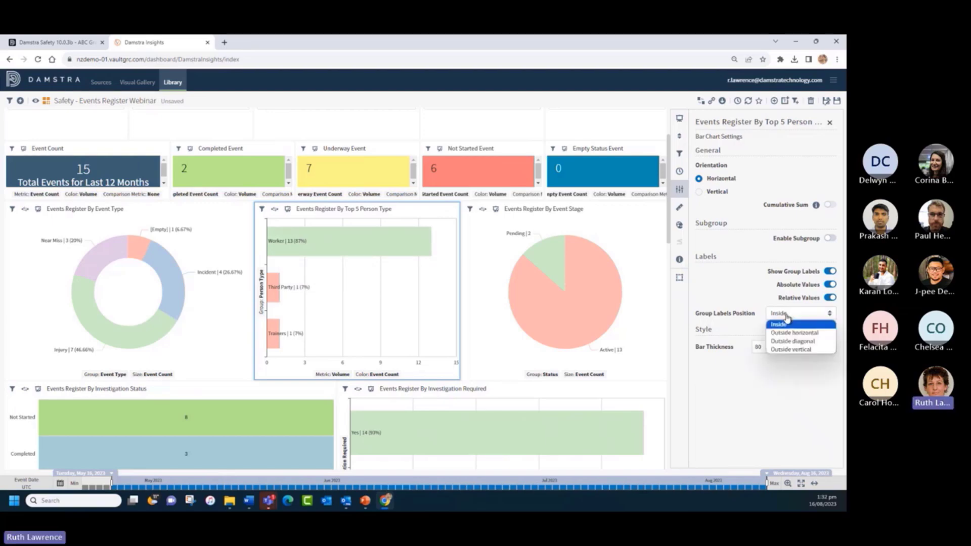
click(786, 333)
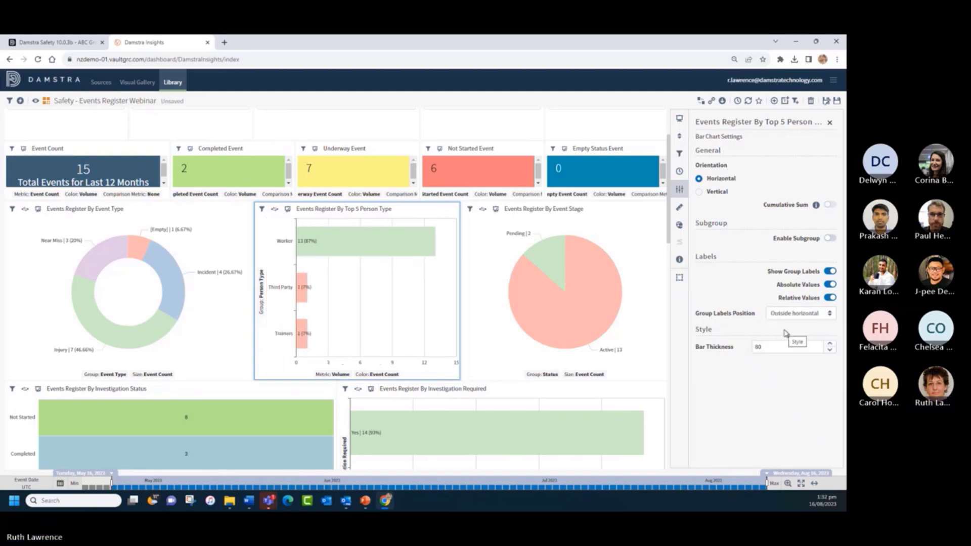
click(785, 315)
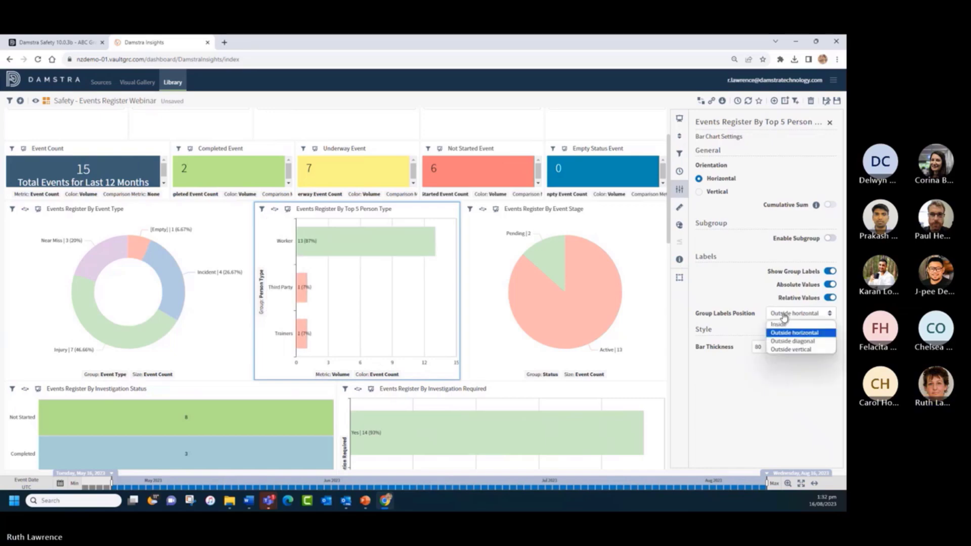
click(781, 331)
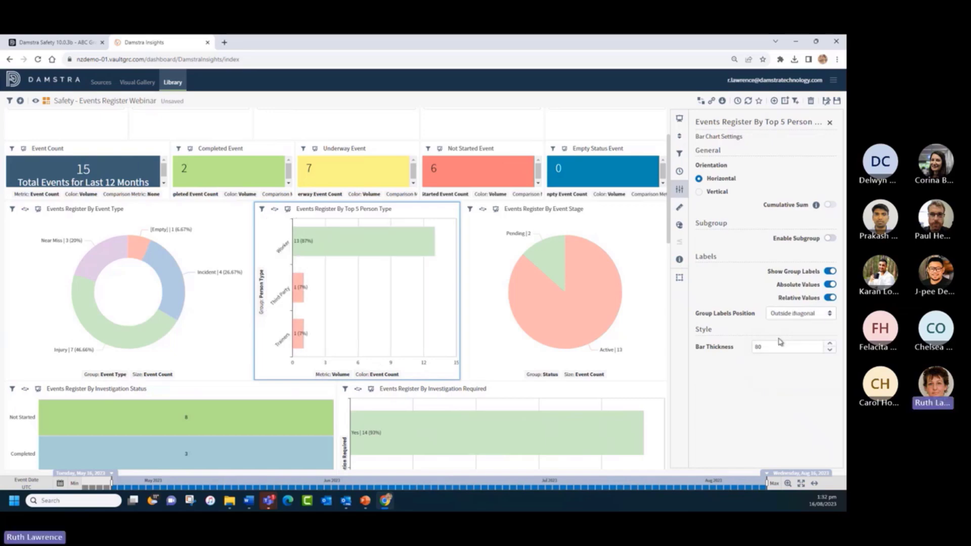
click(780, 315)
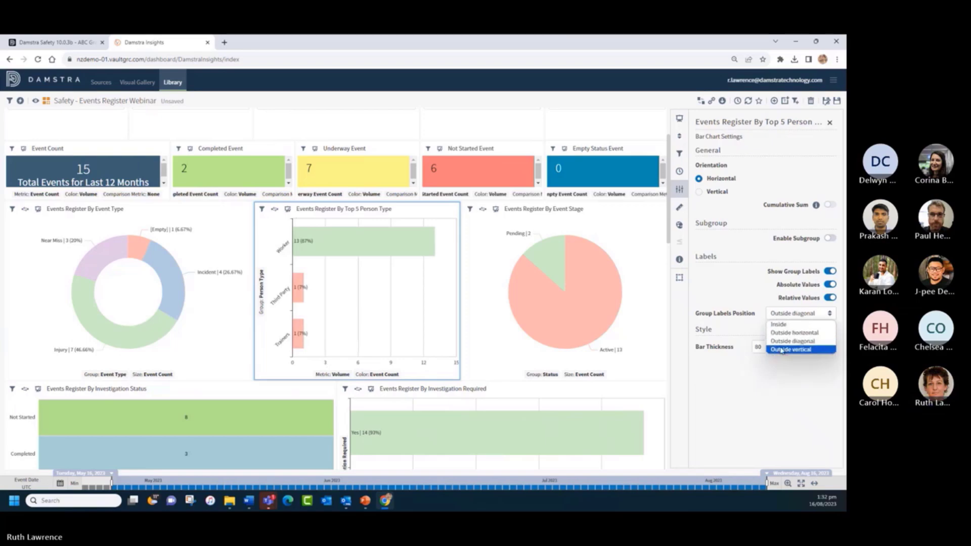
click(781, 349)
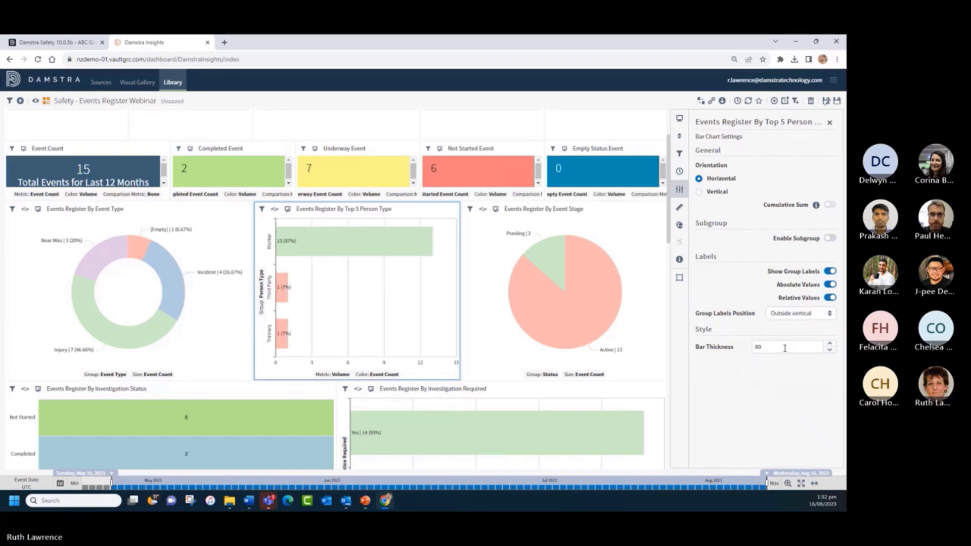
- Enable Subgroup, then cycle the label positions and settle on Outside diagonal
click(829, 238)
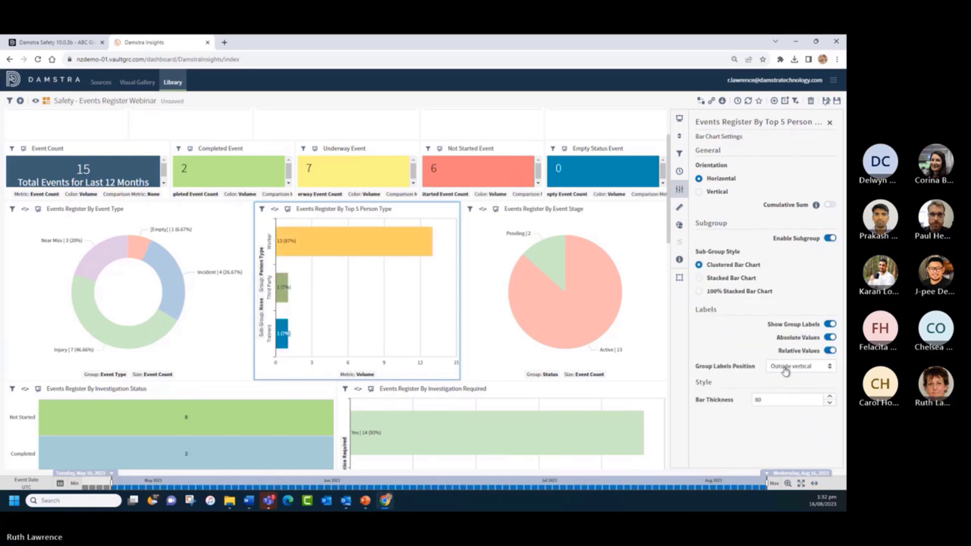
click(783, 368)
click(785, 377)
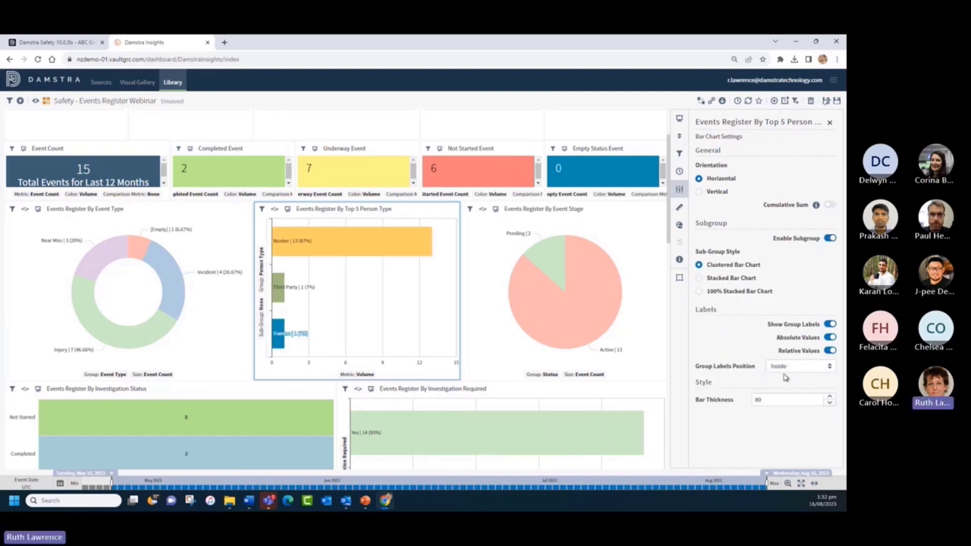
click(786, 367)
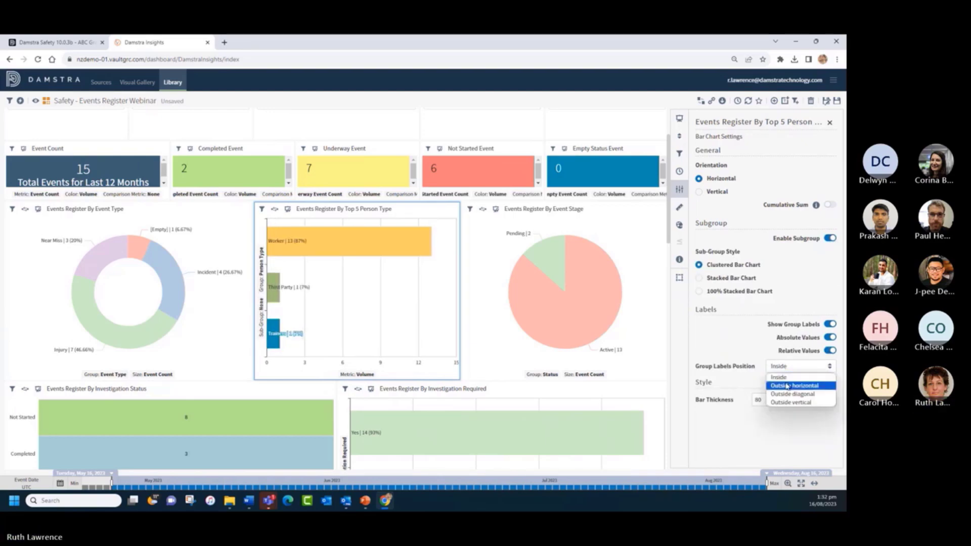
click(787, 386)
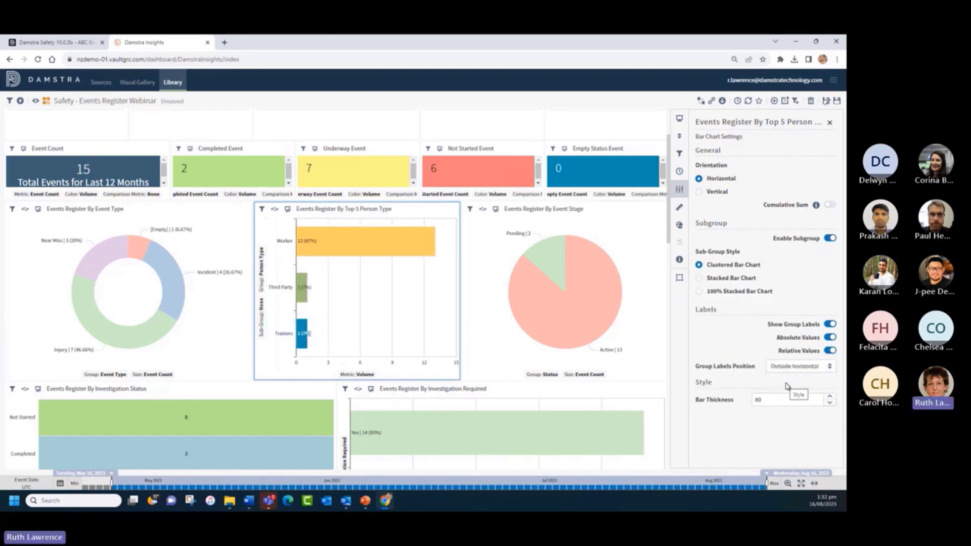
click(783, 368)
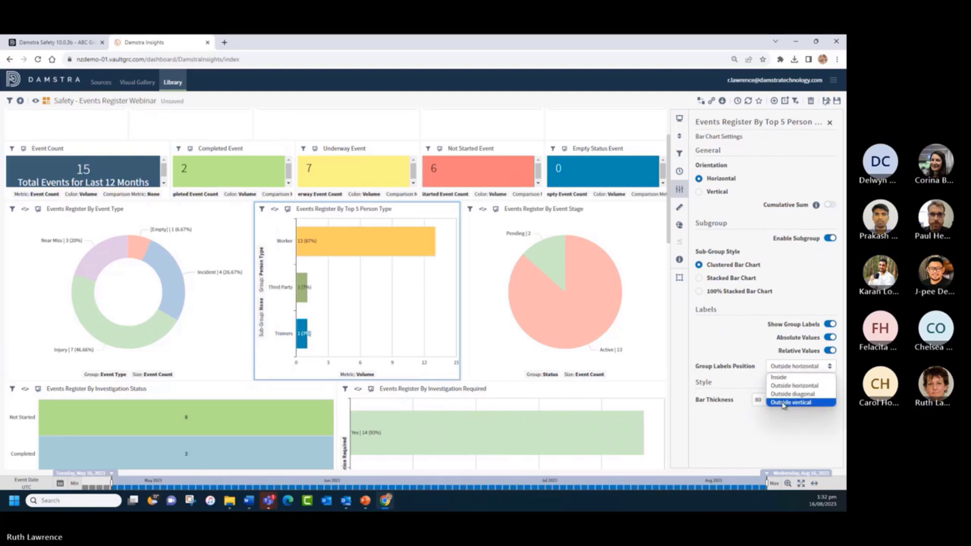
click(783, 403)
click(783, 368)
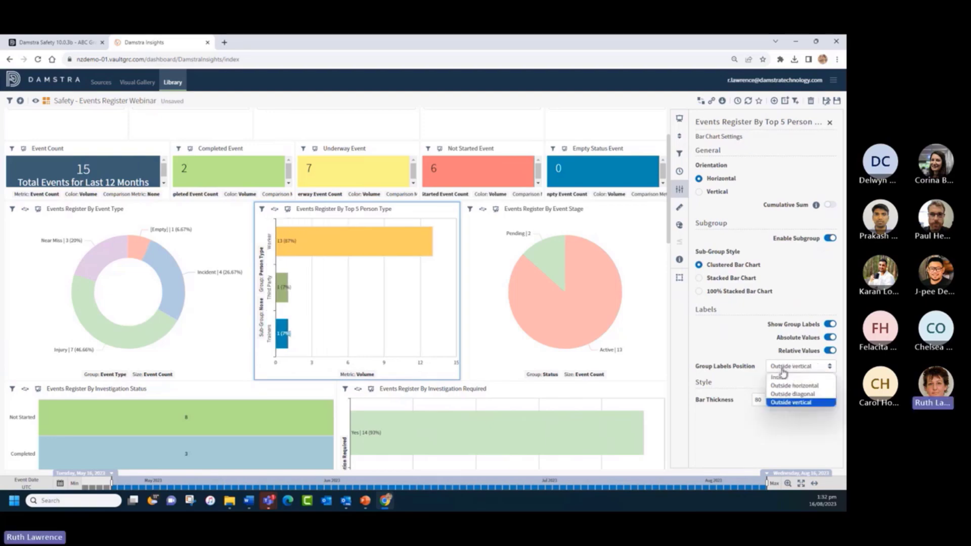
click(781, 395)
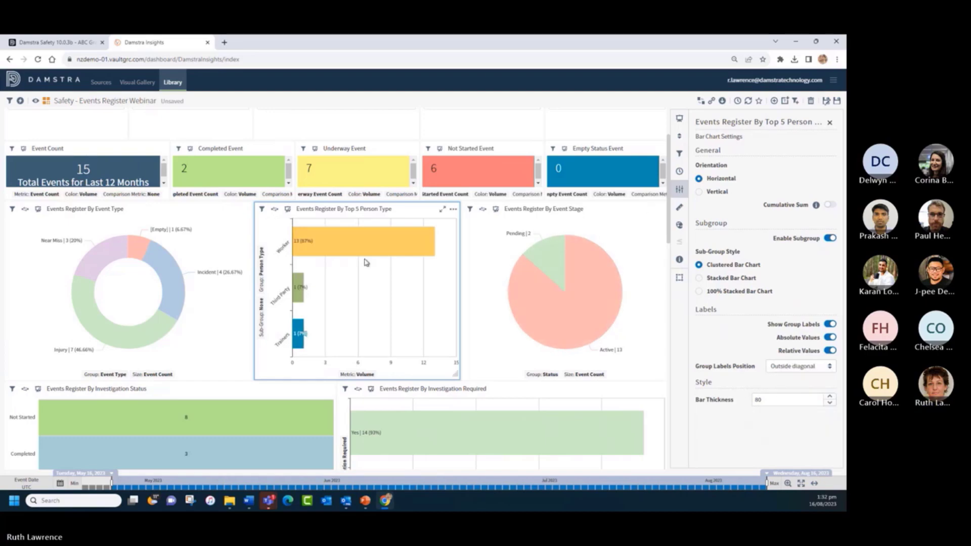
- Choose Event Type as the Sub-Group attribute for the Top 5 Person Type bars
click(261, 320)
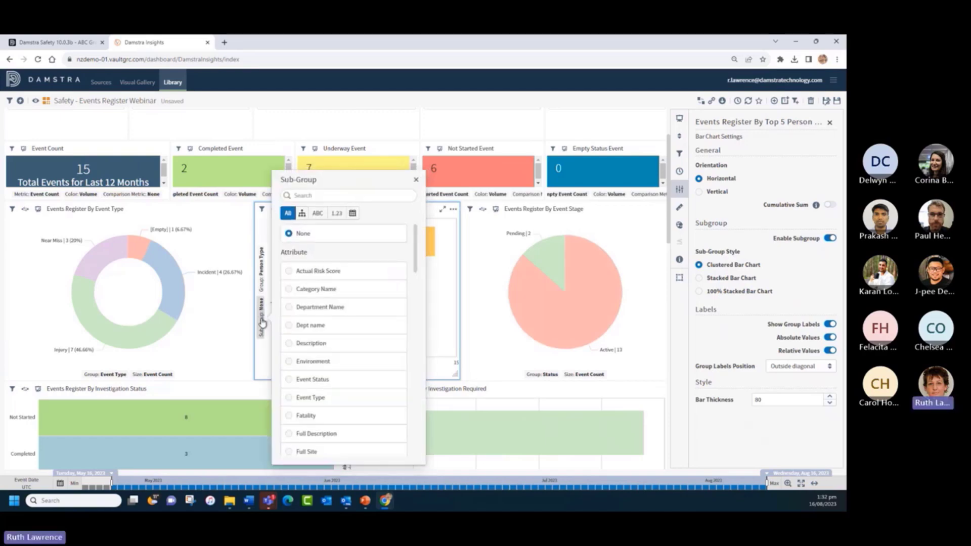
click(289, 399)
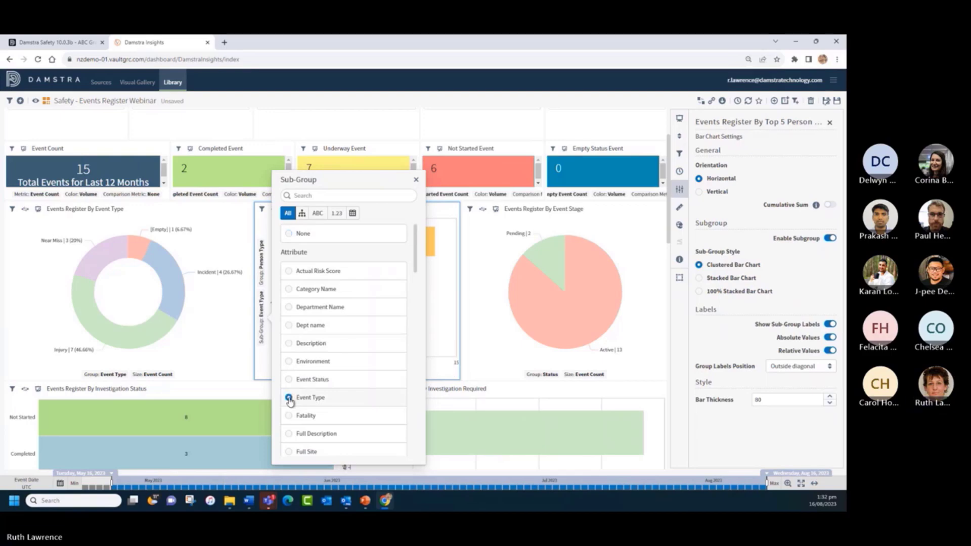
click(416, 180)
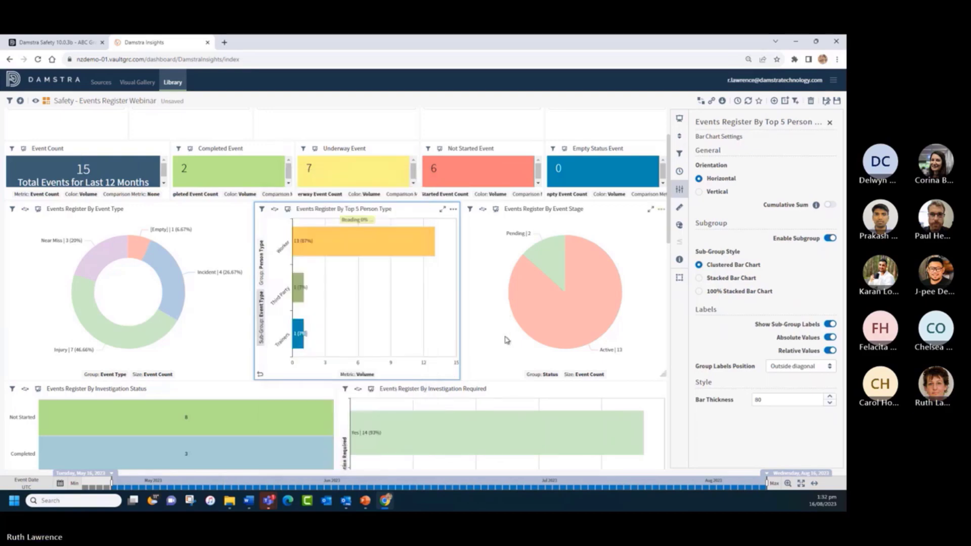
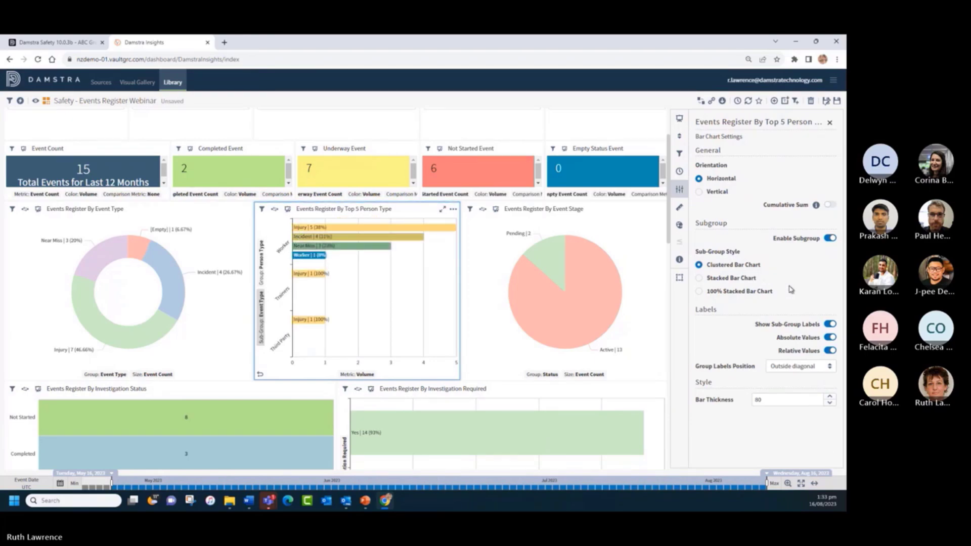
- Close the Top 5 Person Type chart's widget settings panel
click(679, 279)
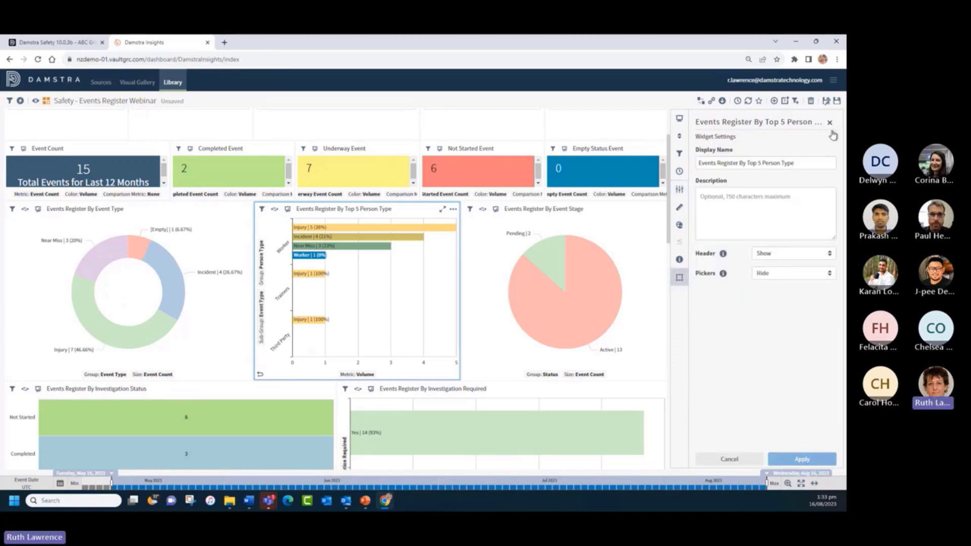
click(829, 123)
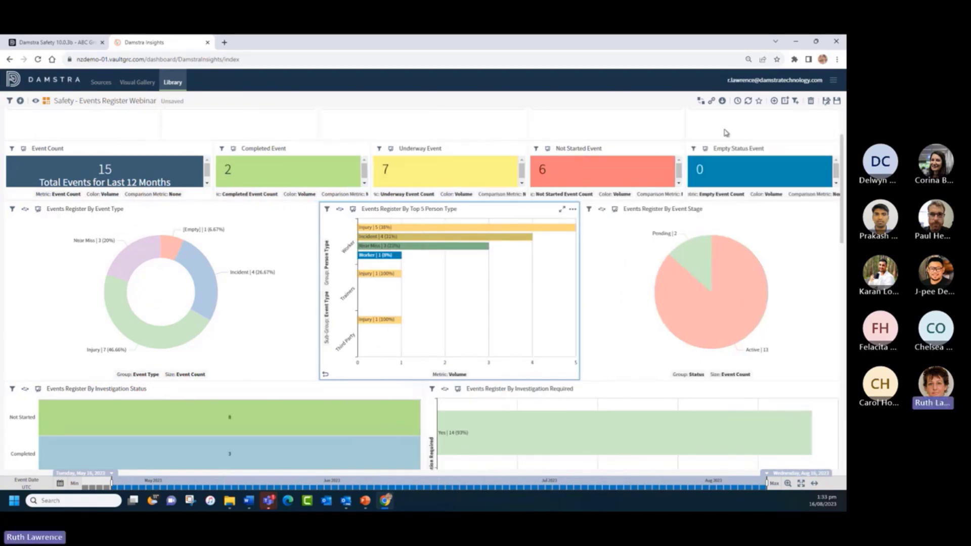
click(36, 100)
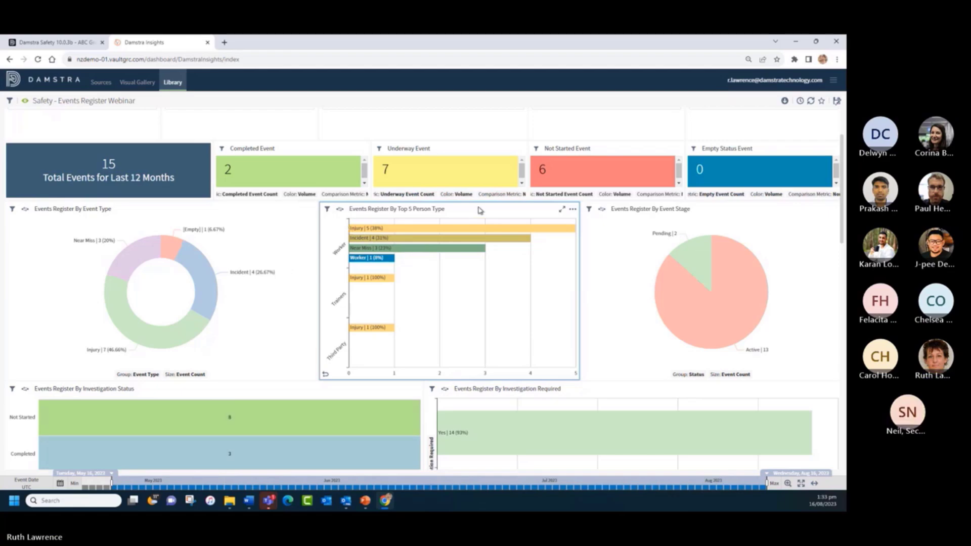
click(25, 101)
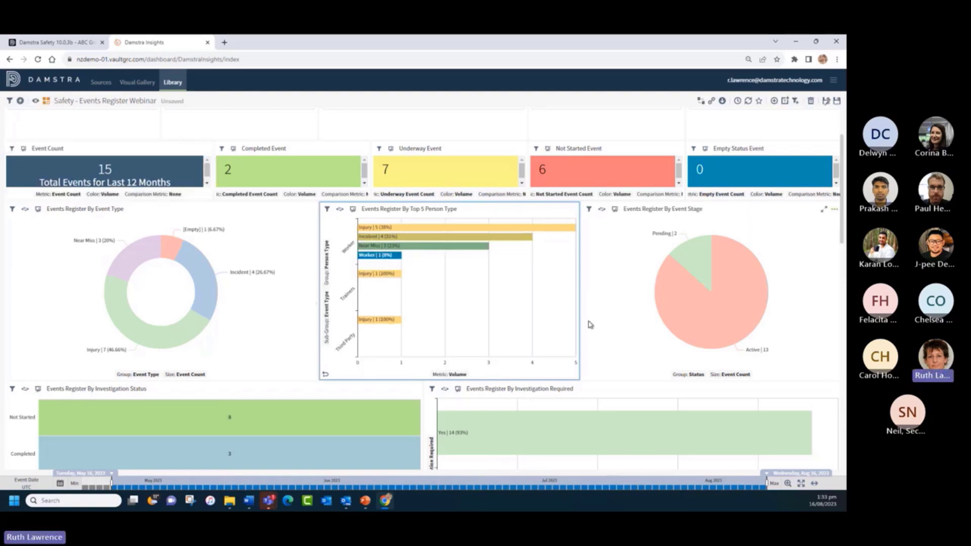
scroll(256, 287, up, 1)
scroll(256, 287, up, 3)
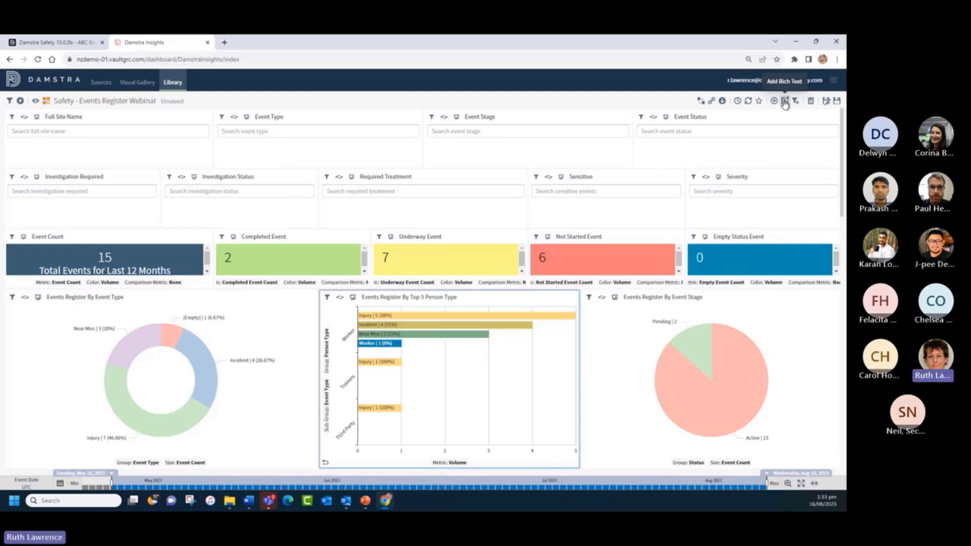
- Add a Rich Text widget, move it to the dashboard top, and resize it full-width and shorter
click(784, 102)
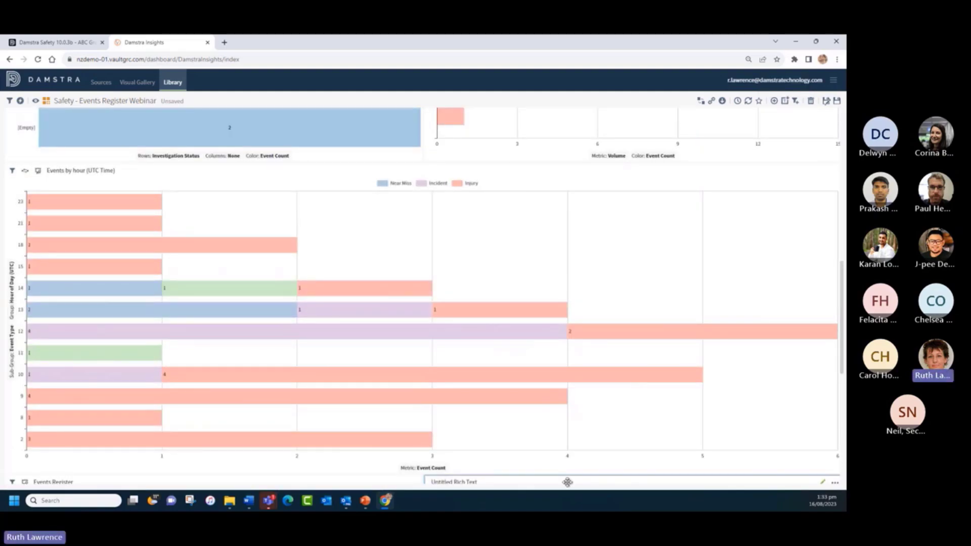
drag(567, 477, 149, 119)
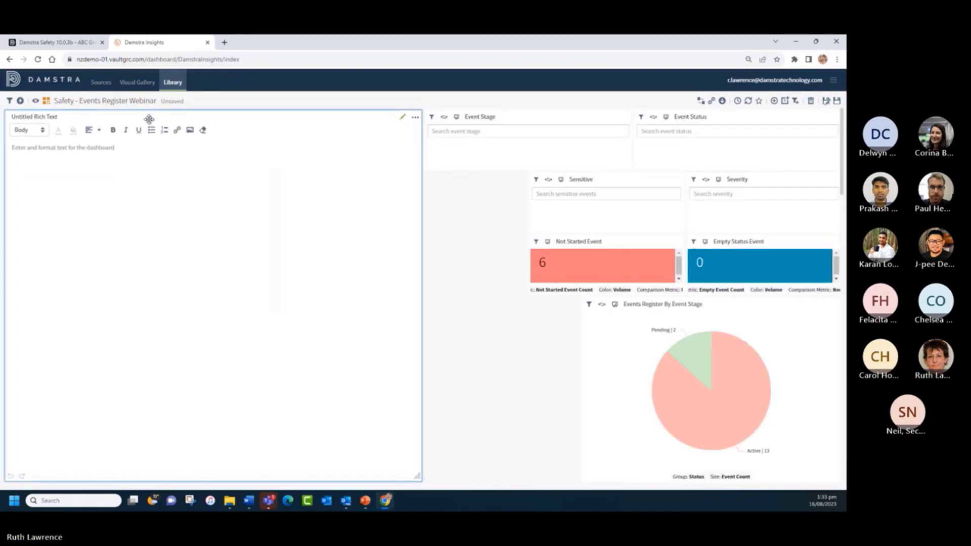
scroll(434, 414, down, 2)
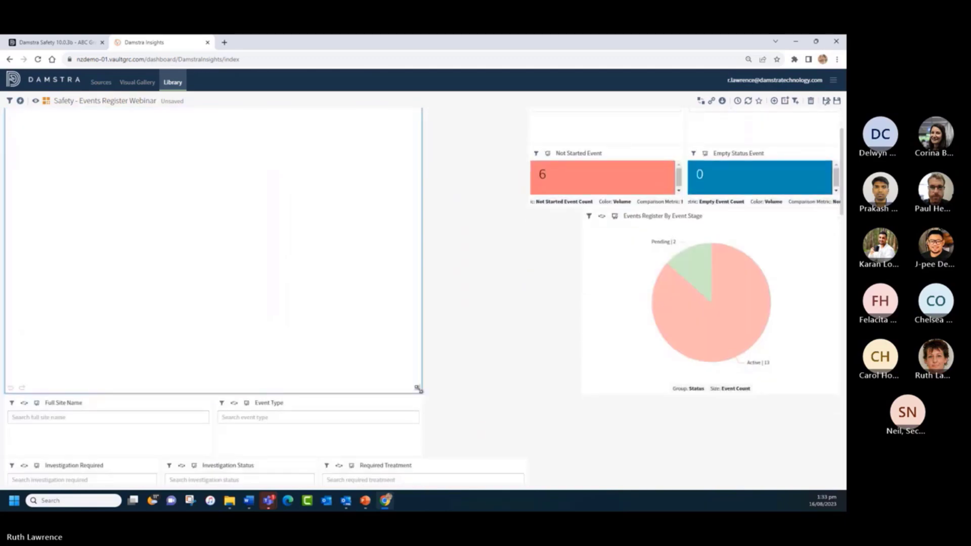
drag(419, 391, 835, 328)
scroll(356, 315, up, 2)
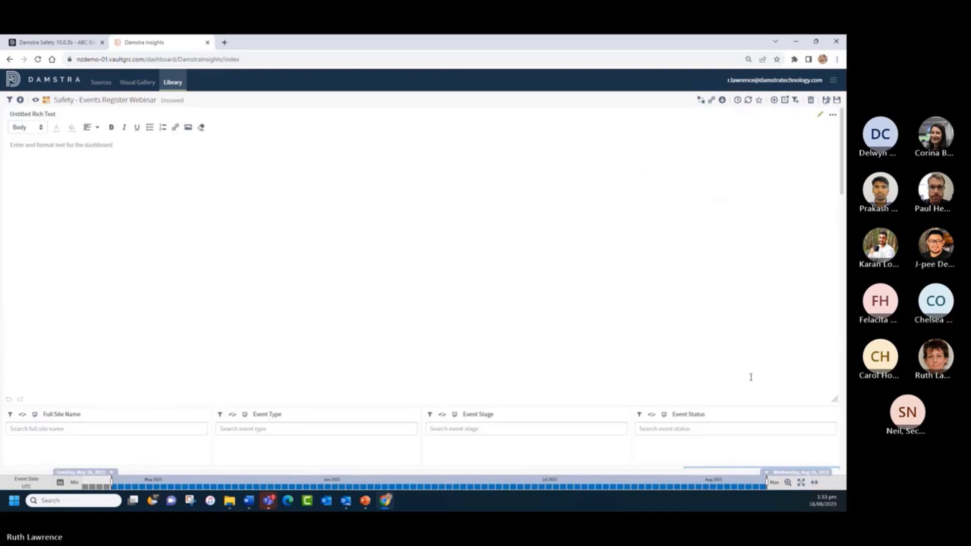
drag(835, 400, 820, 253)
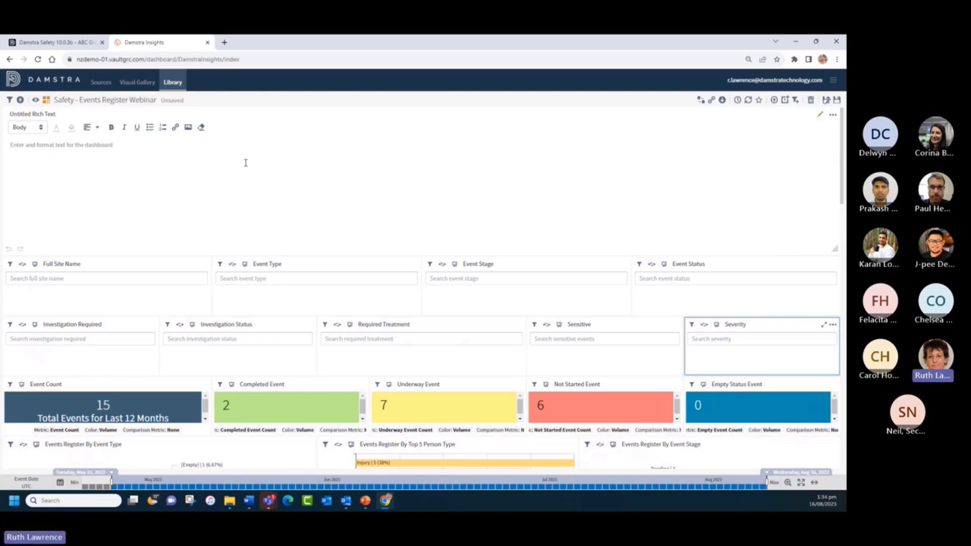
- Type 'ABC Annual Report' as Header 2 and 'Southern Sites' as Header 1
click(27, 130)
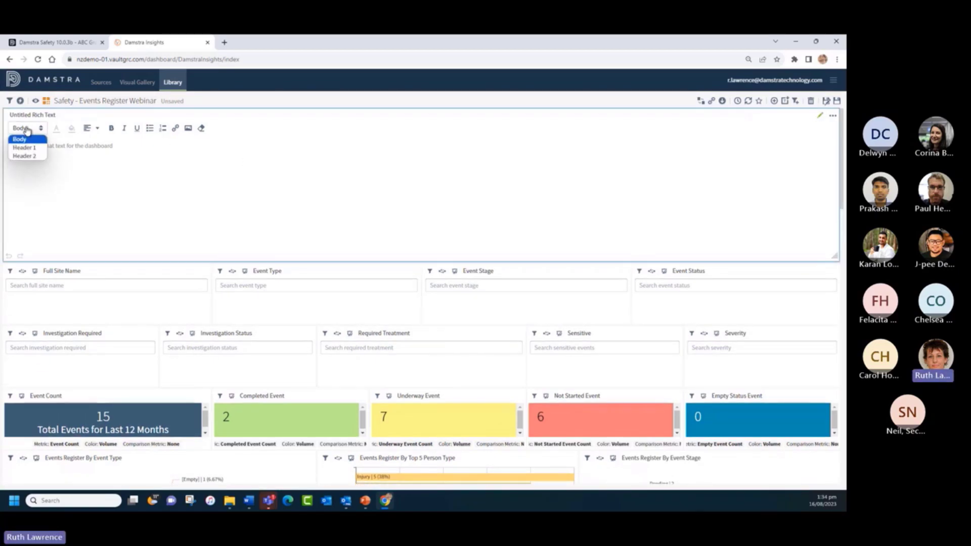
click(24, 156)
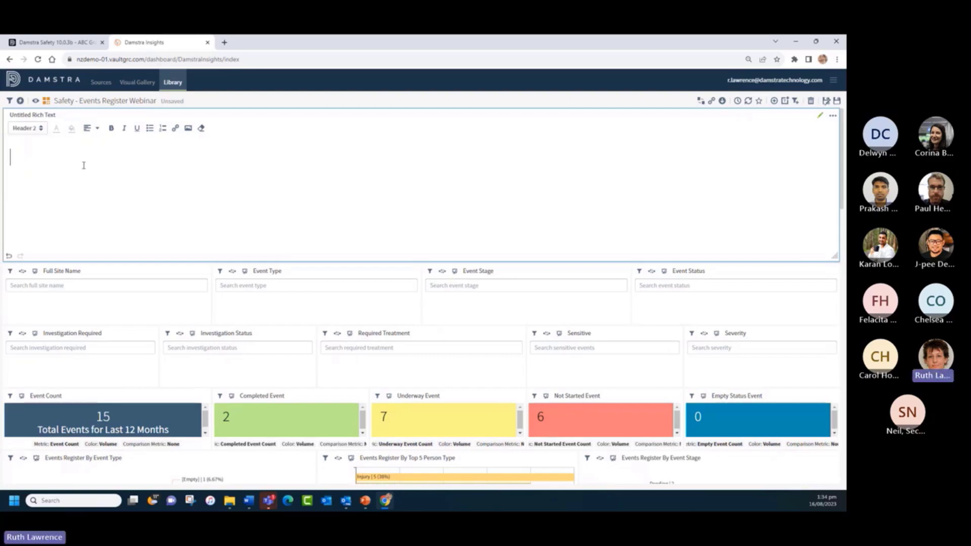
text(ABC Annual )
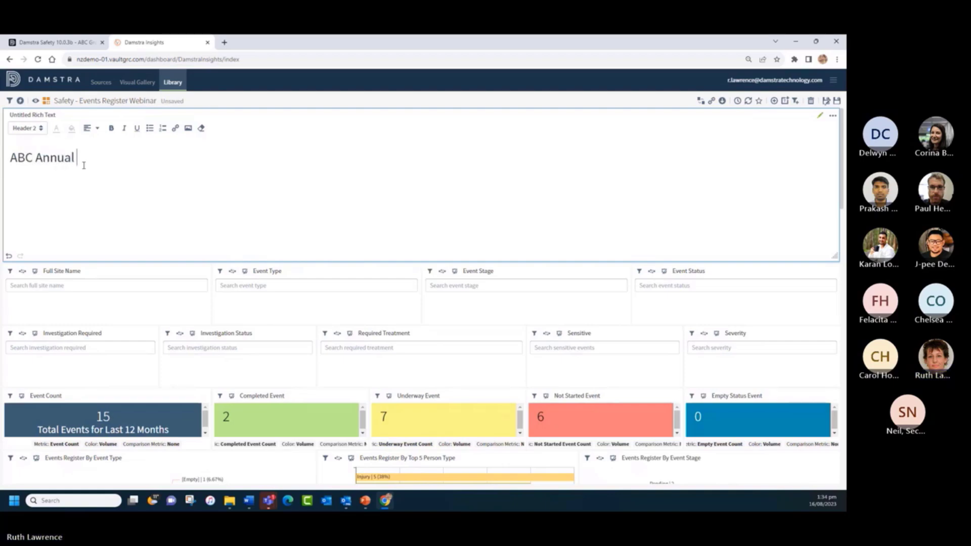
text(Report)
click(19, 128)
click(22, 147)
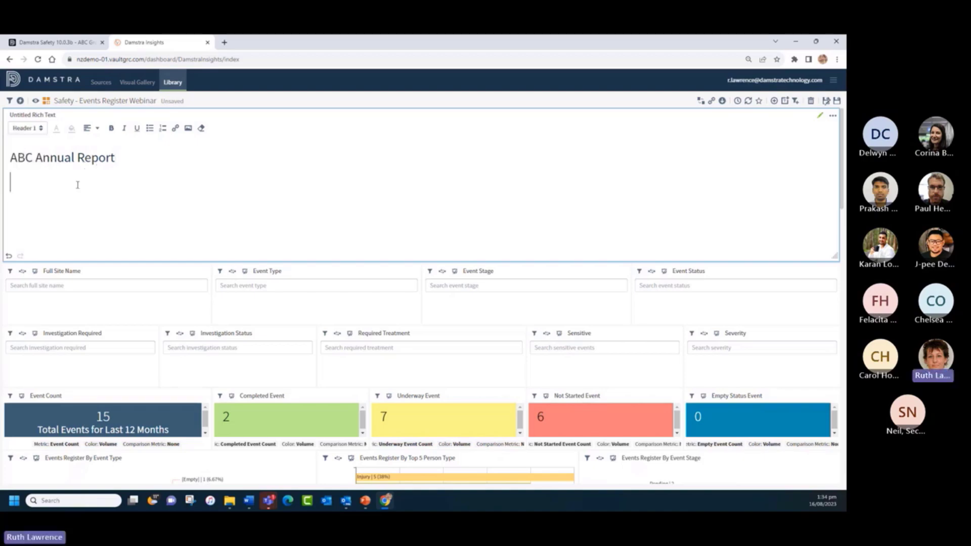
text(Sou)
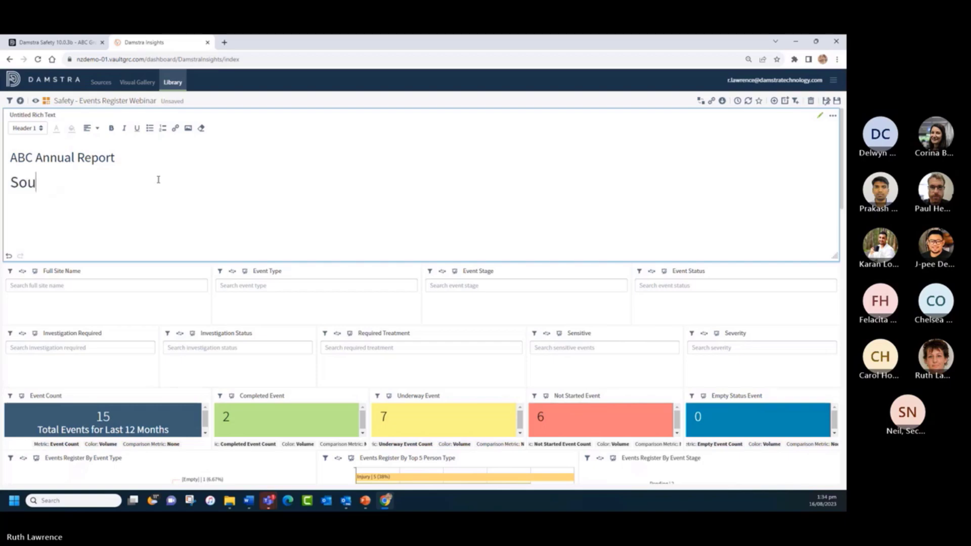
text(thern Sites)
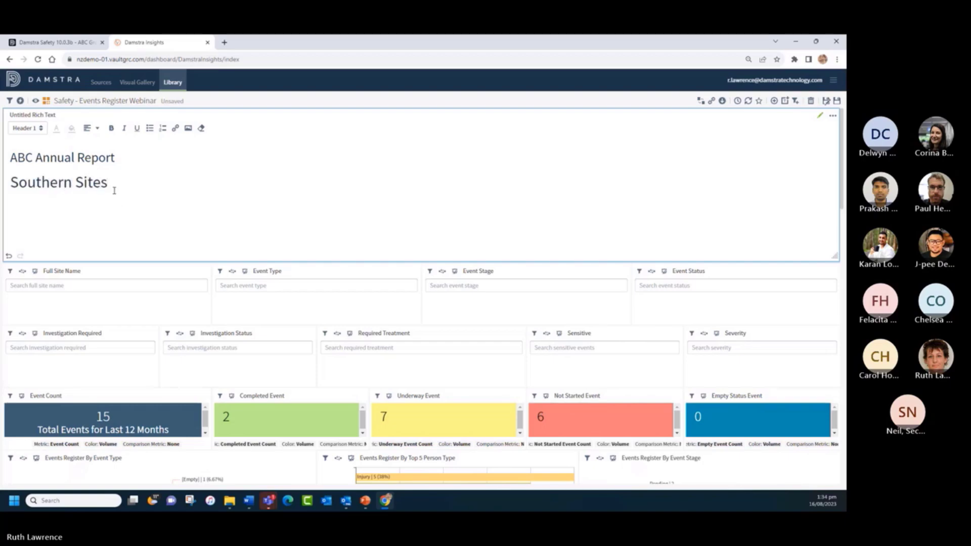
- Colour the Southern Sites line orange
drag(114, 190, 2, 187)
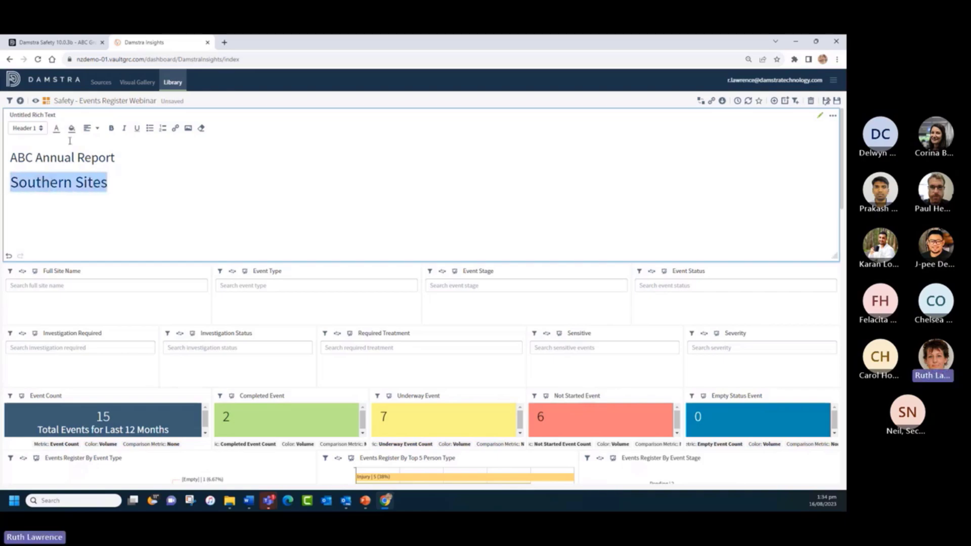
click(57, 128)
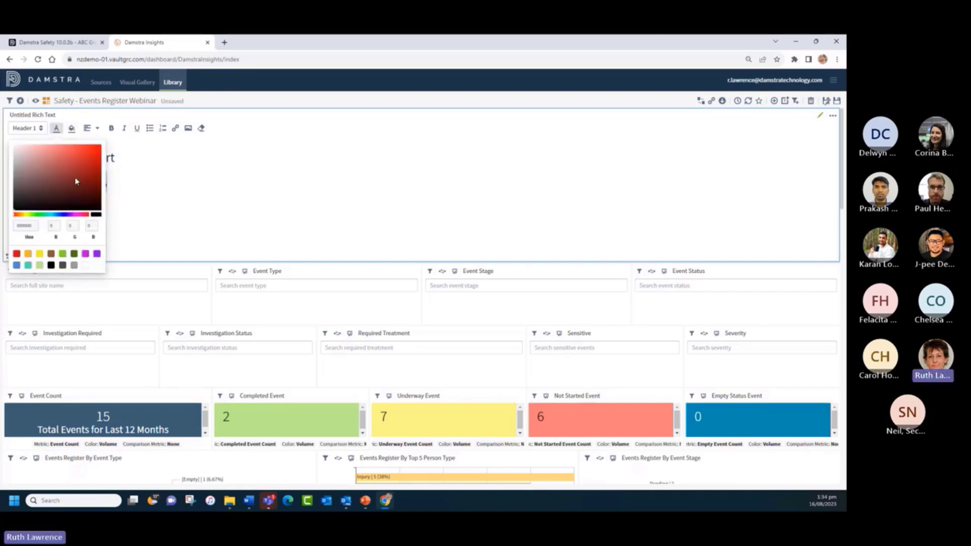
click(28, 254)
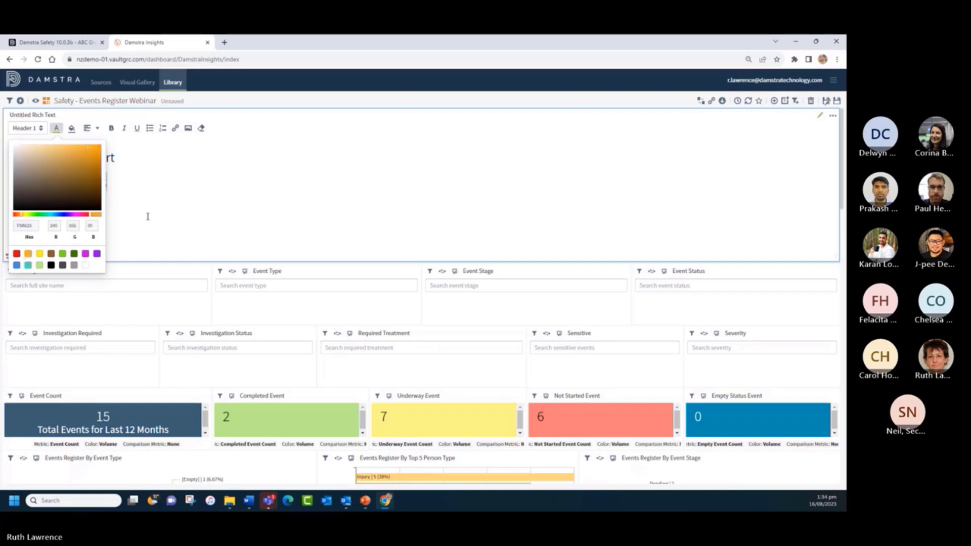
click(160, 211)
drag(113, 183, 10, 183)
- Make the ABC Annual Report heading bold and bring up the Add Image form
click(131, 153)
drag(131, 154, 8, 158)
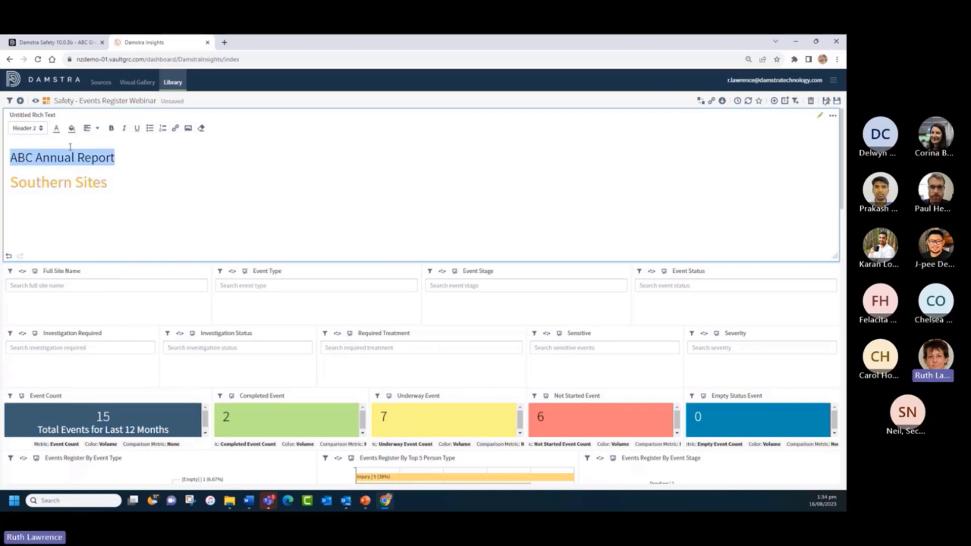
click(111, 128)
click(137, 160)
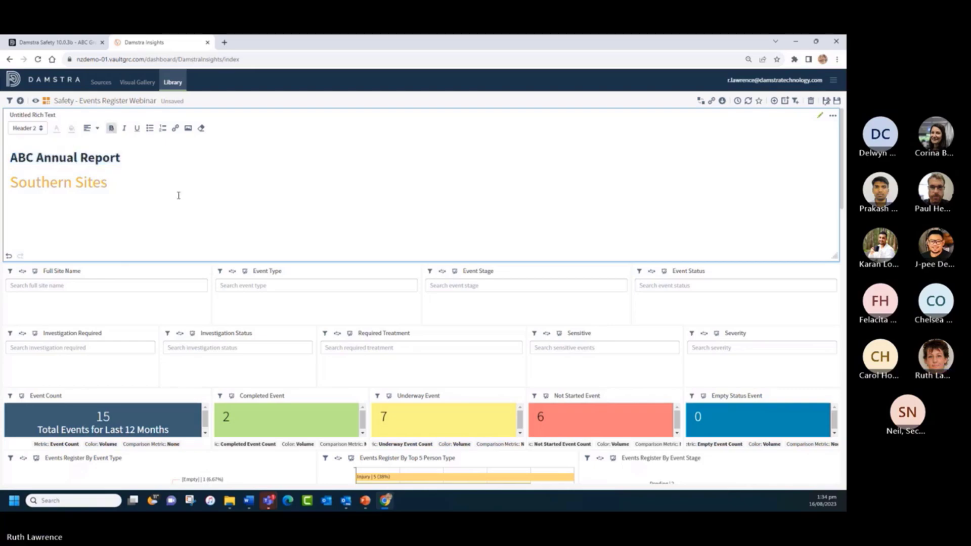
click(187, 129)
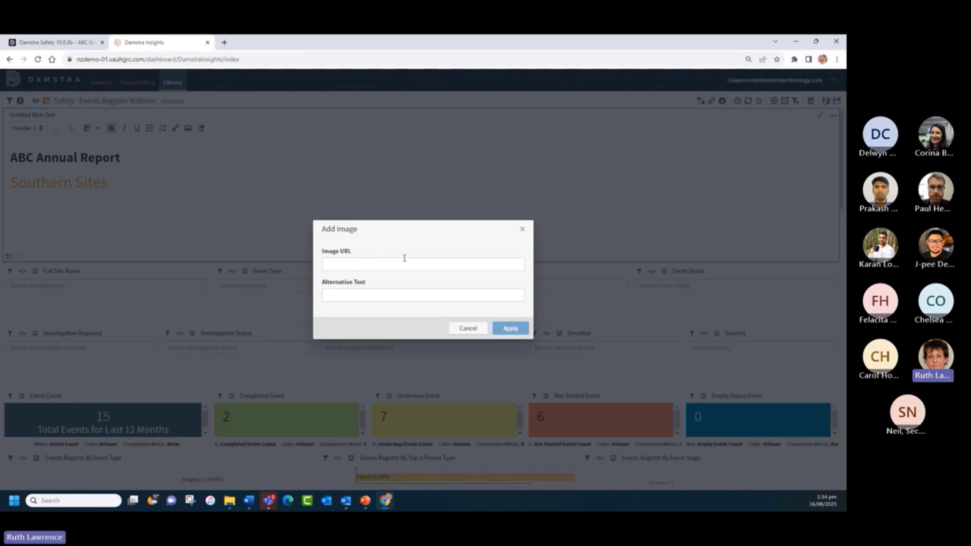
- Cancel the image, shorten the text block to its two headings, preview, then resume editing
click(474, 329)
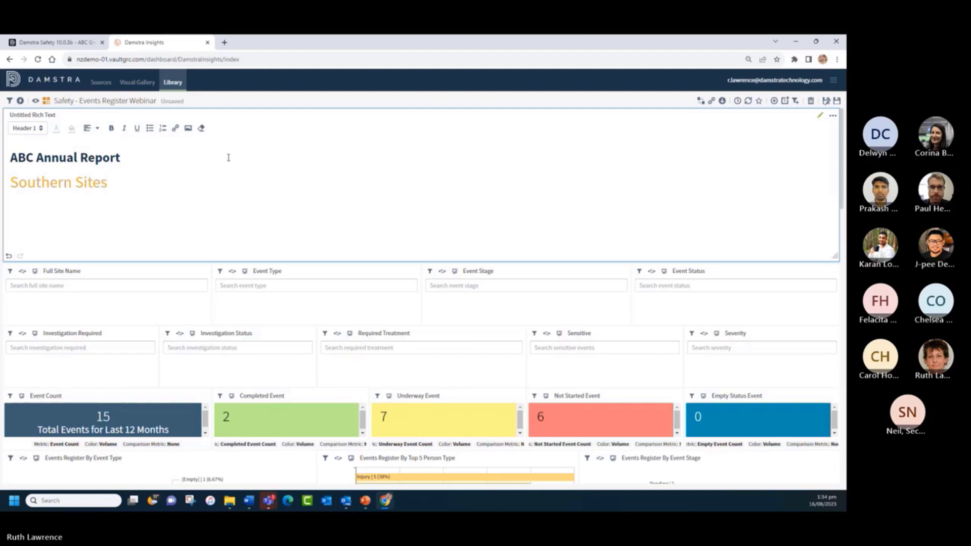
drag(832, 260, 827, 227)
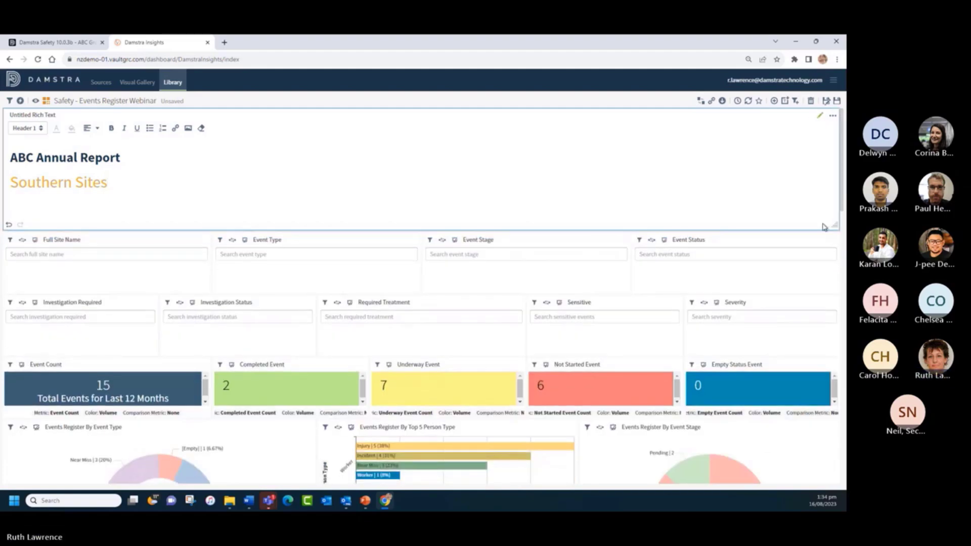
click(35, 101)
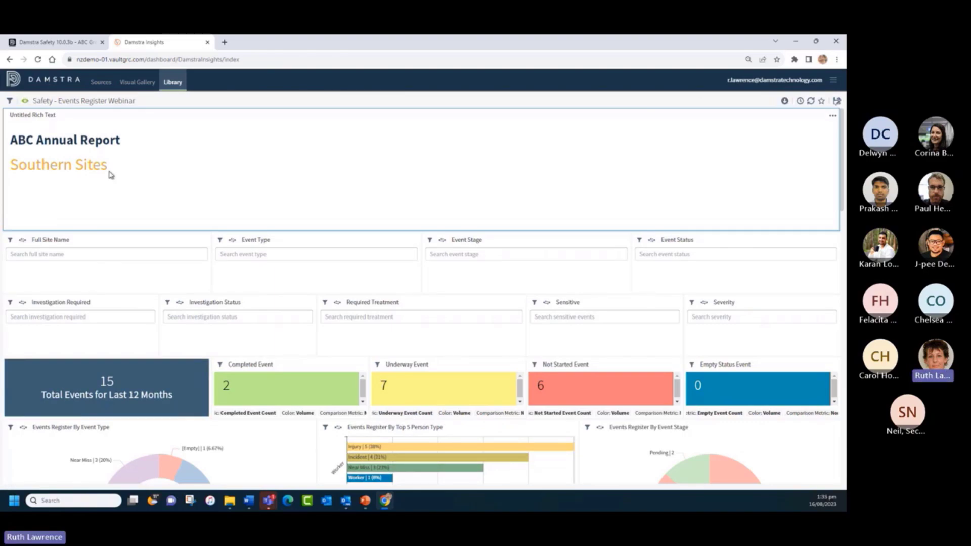
click(23, 101)
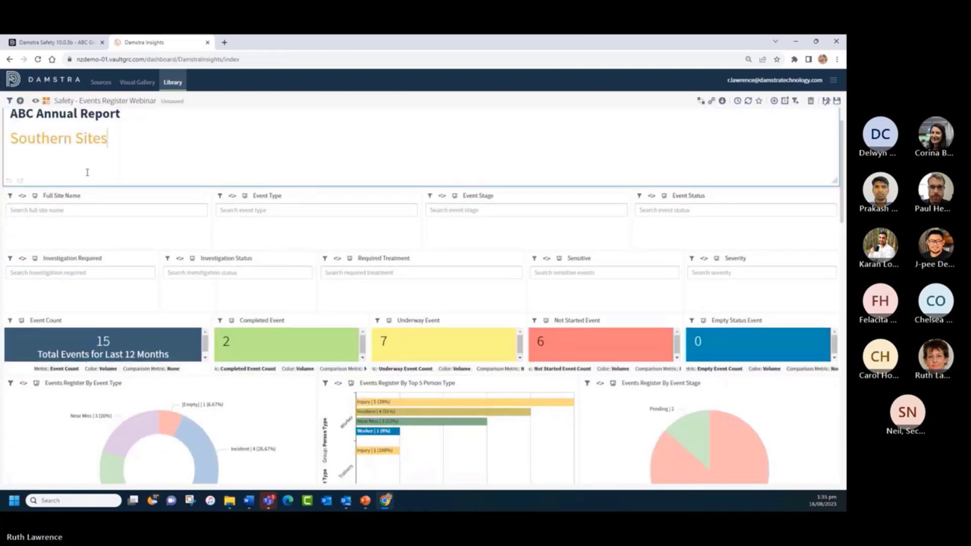
click(79, 200)
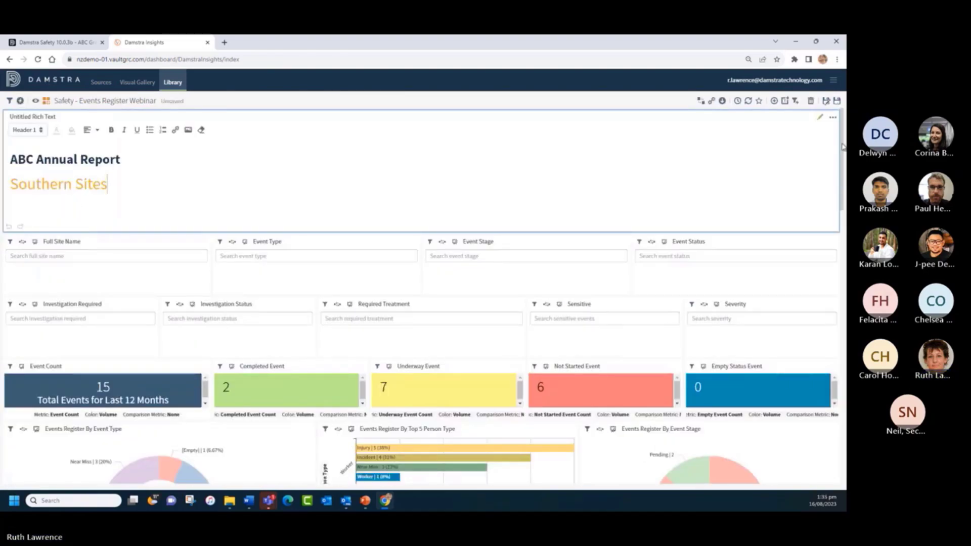
- Rename the title panel to 'Executive and Management Report' in its settings
click(832, 120)
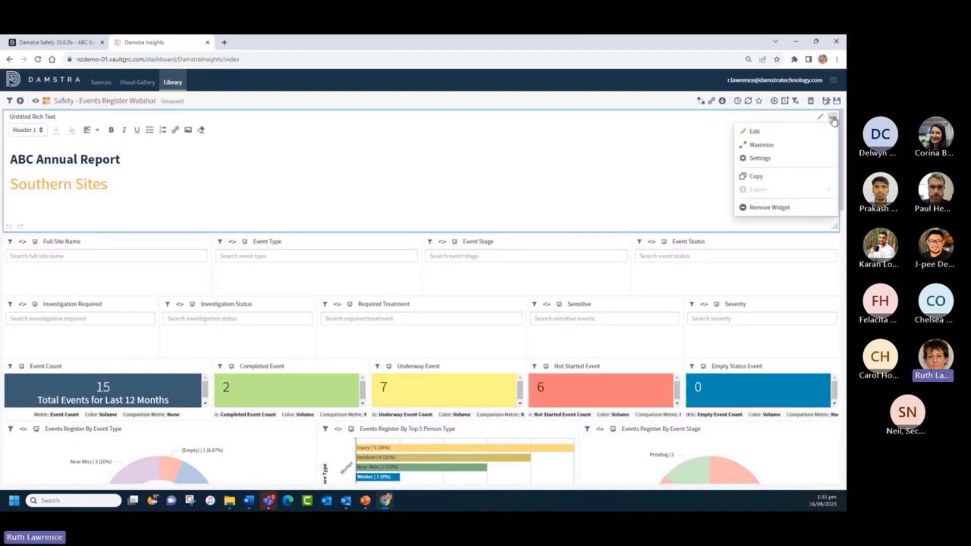
click(758, 158)
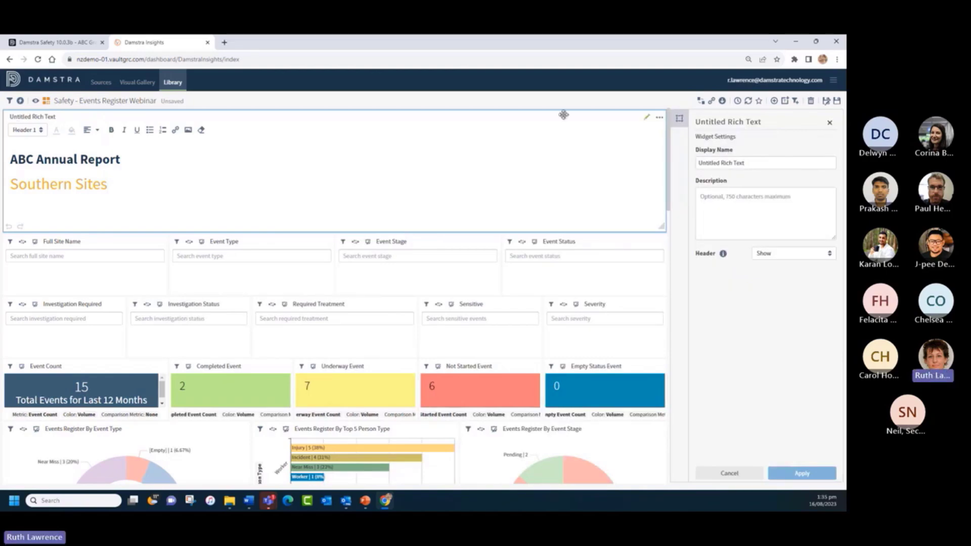
triple_click(753, 161)
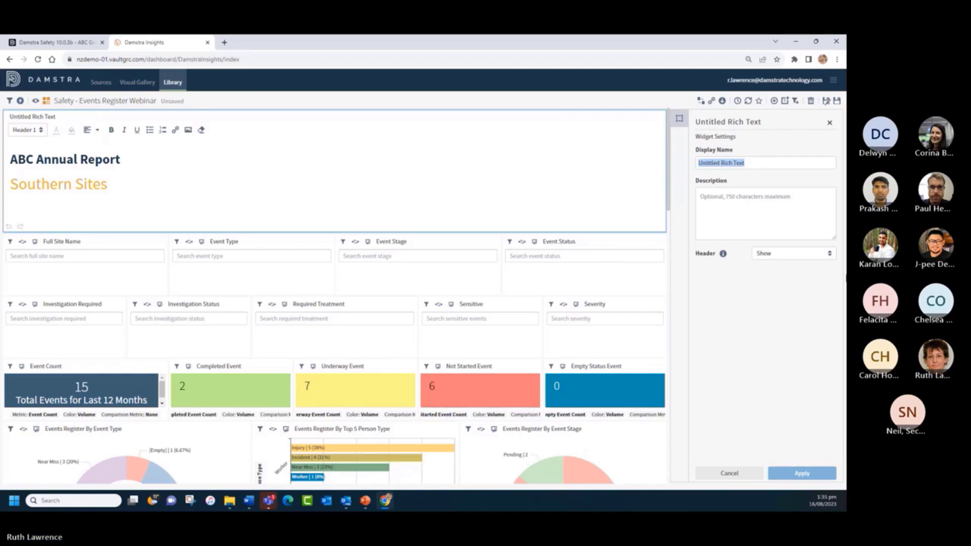
text(Executive and Management Report)
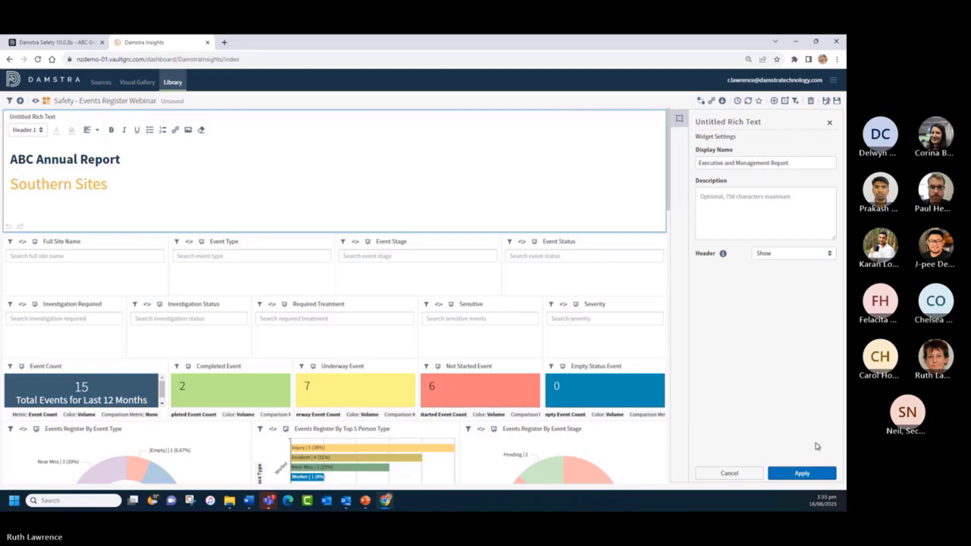
click(807, 474)
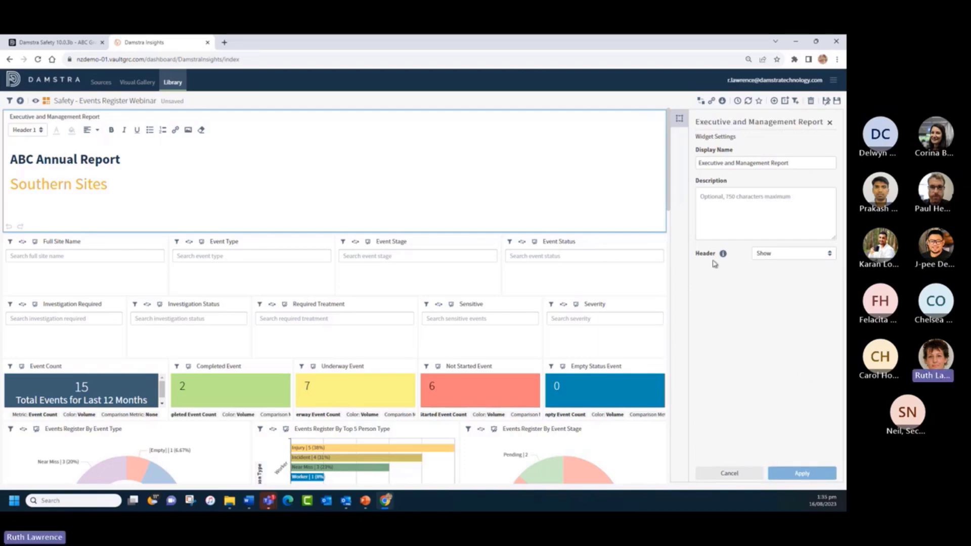
- Hide the title panel's header and preview the dashboard
mouse_move(721, 256)
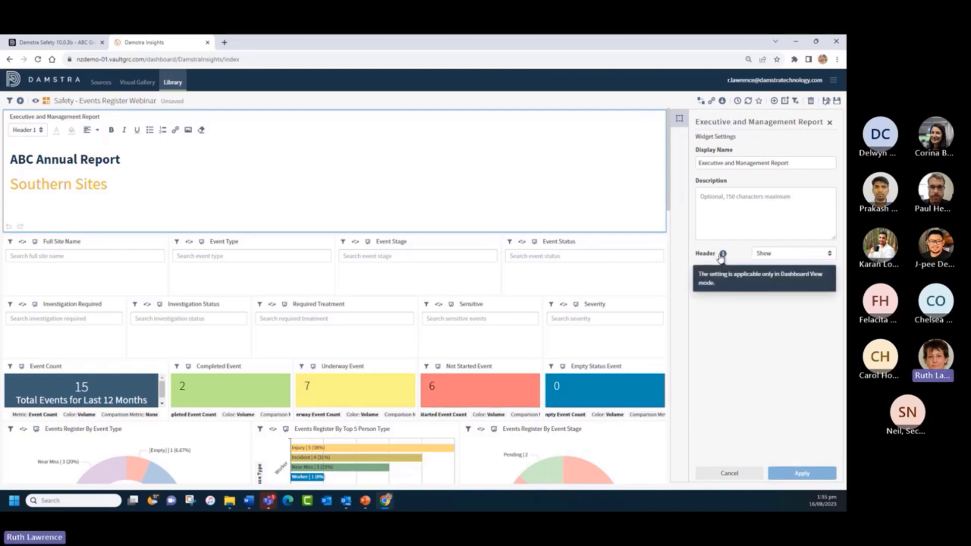
click(763, 253)
click(766, 282)
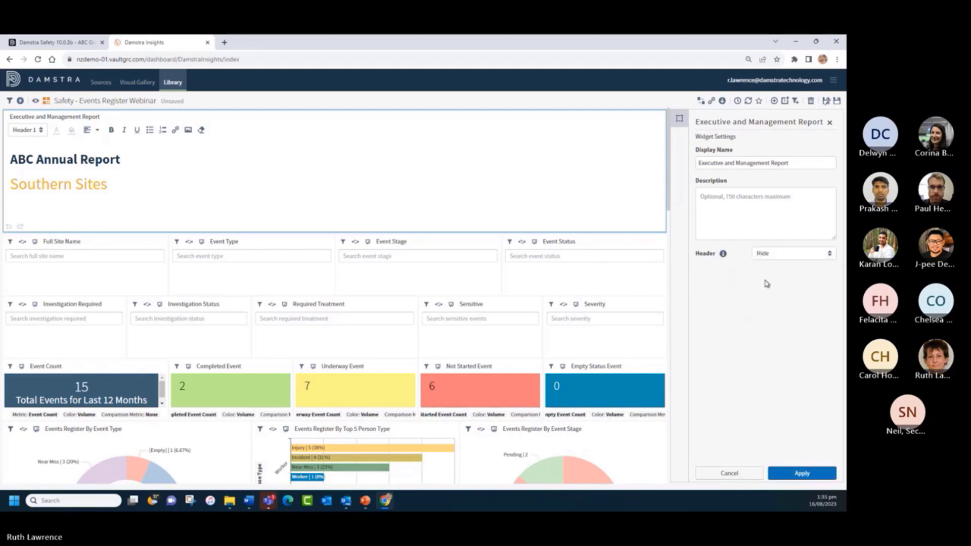
click(797, 473)
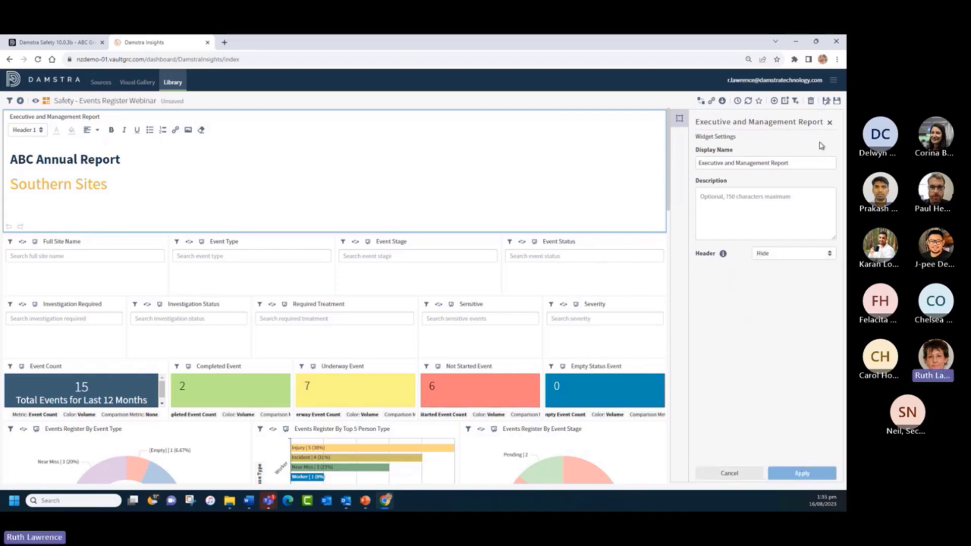
click(829, 121)
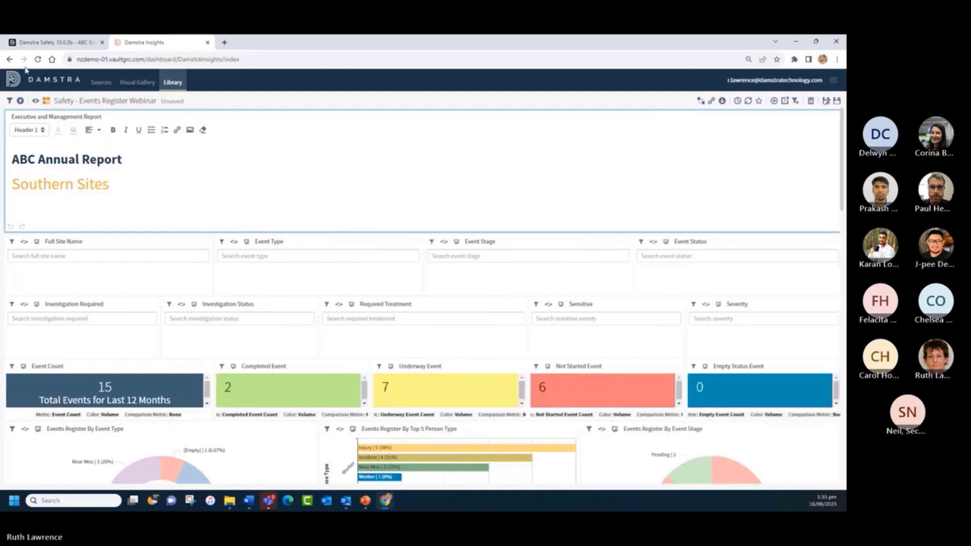
click(34, 101)
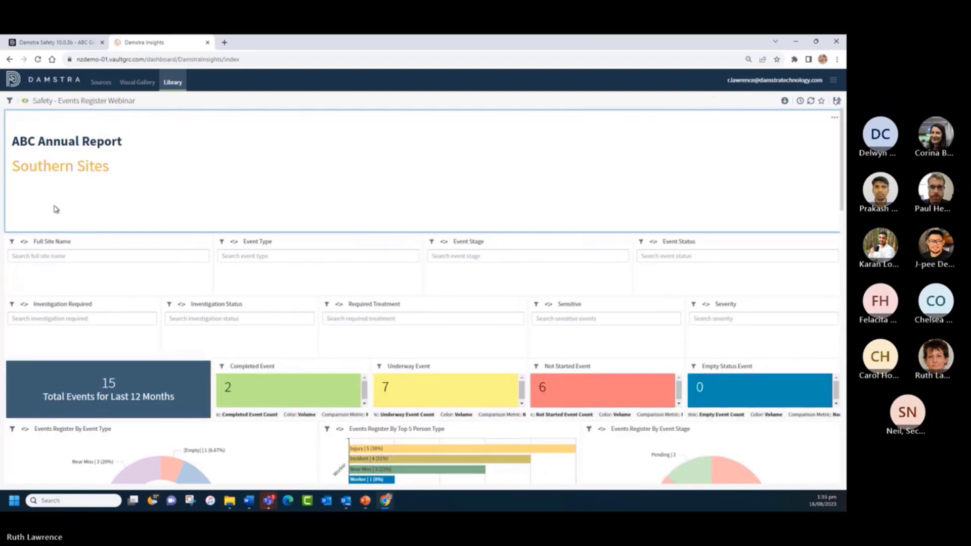
- Set the title panel's header back to Show and preview the dashboard again
click(24, 102)
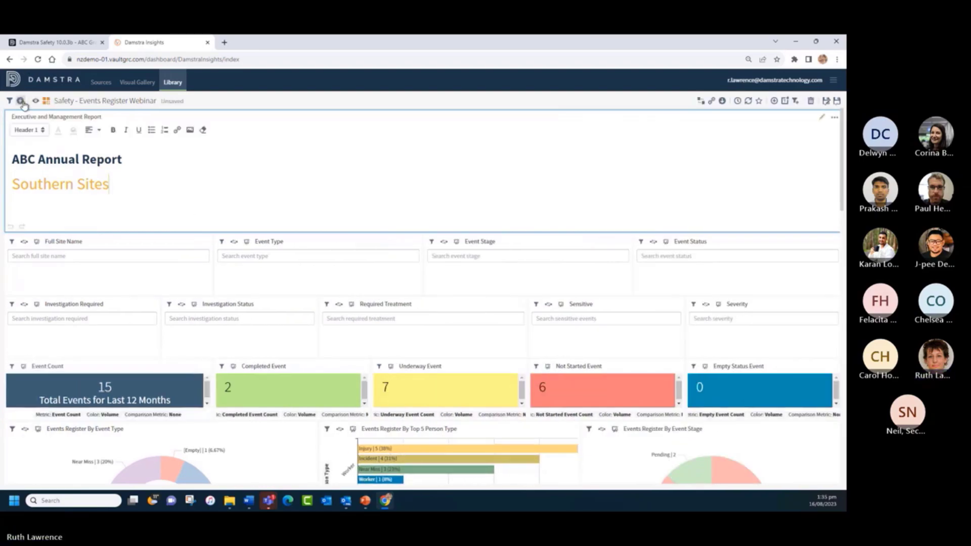
click(834, 122)
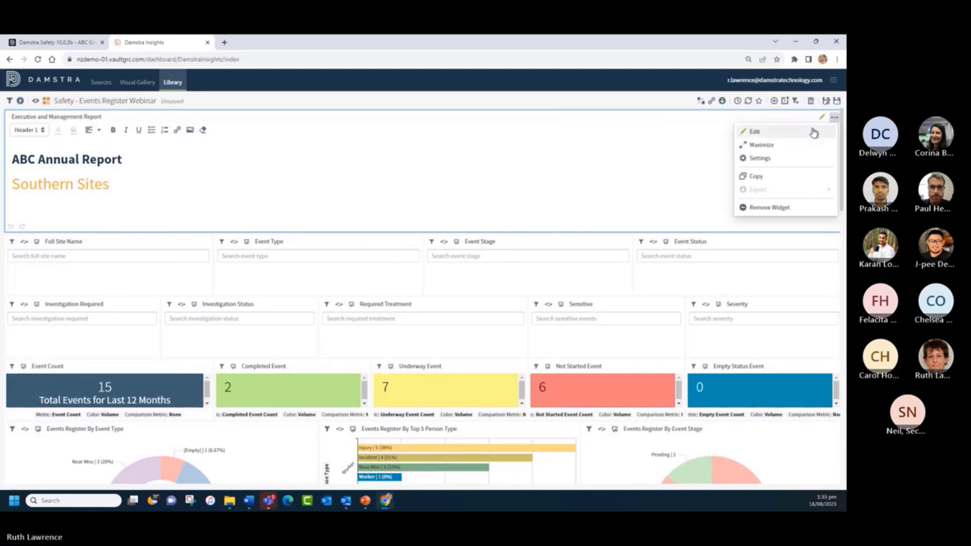
click(766, 157)
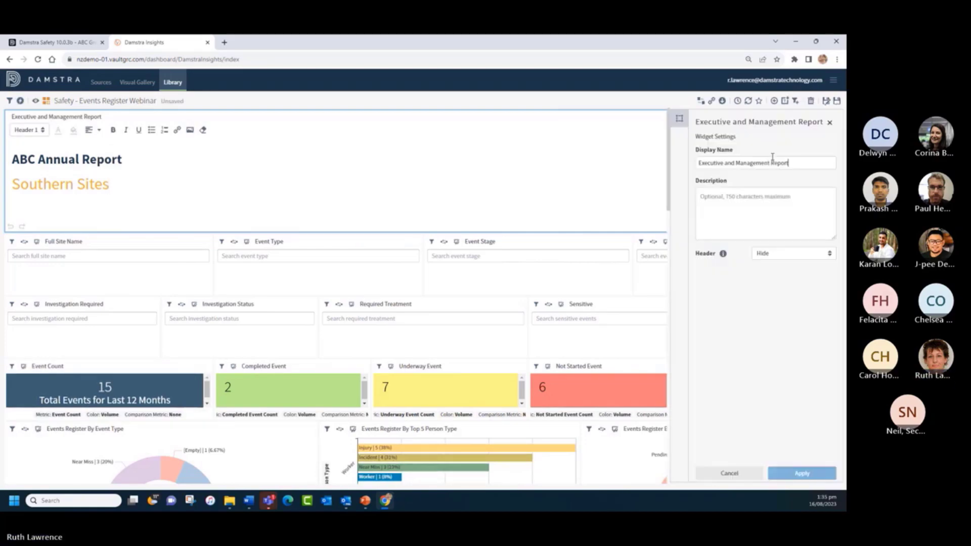
click(775, 256)
click(777, 271)
click(794, 471)
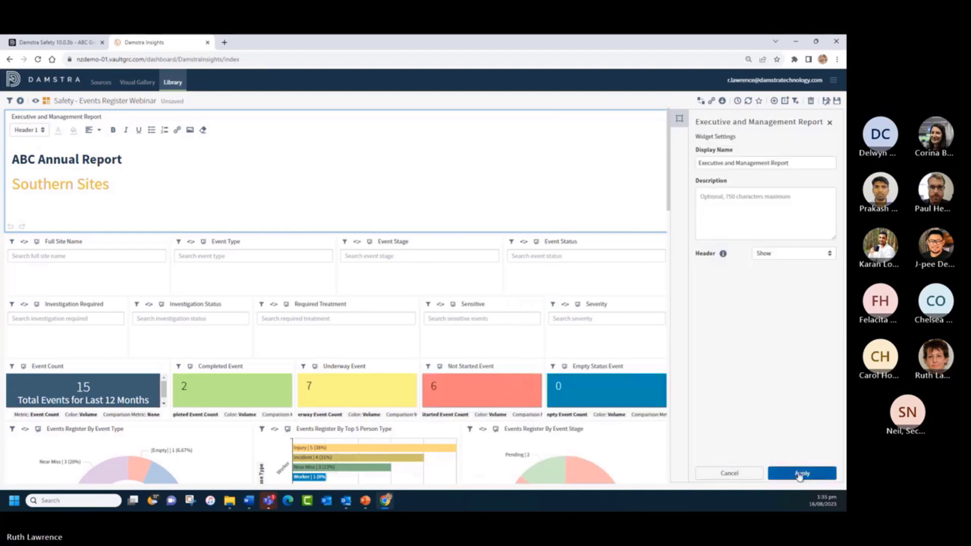
click(828, 124)
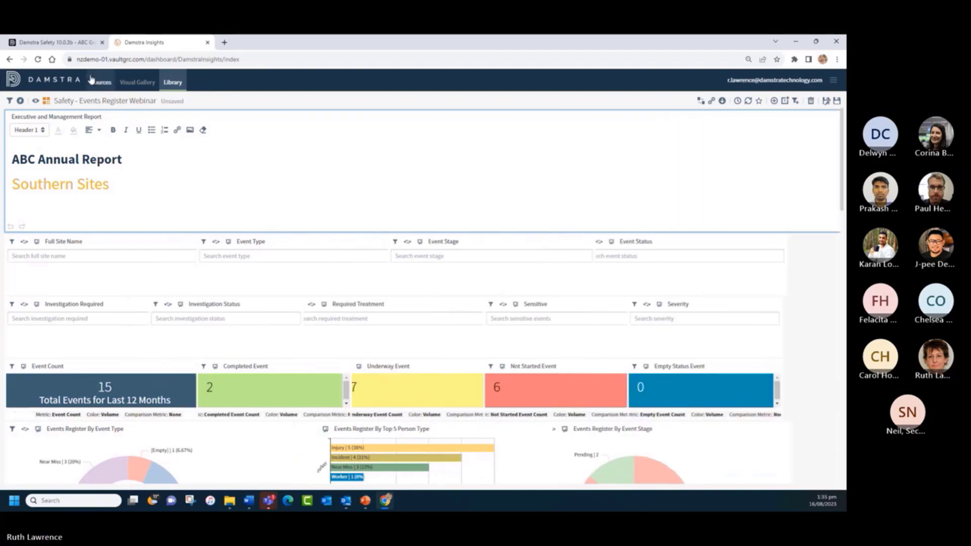
click(36, 101)
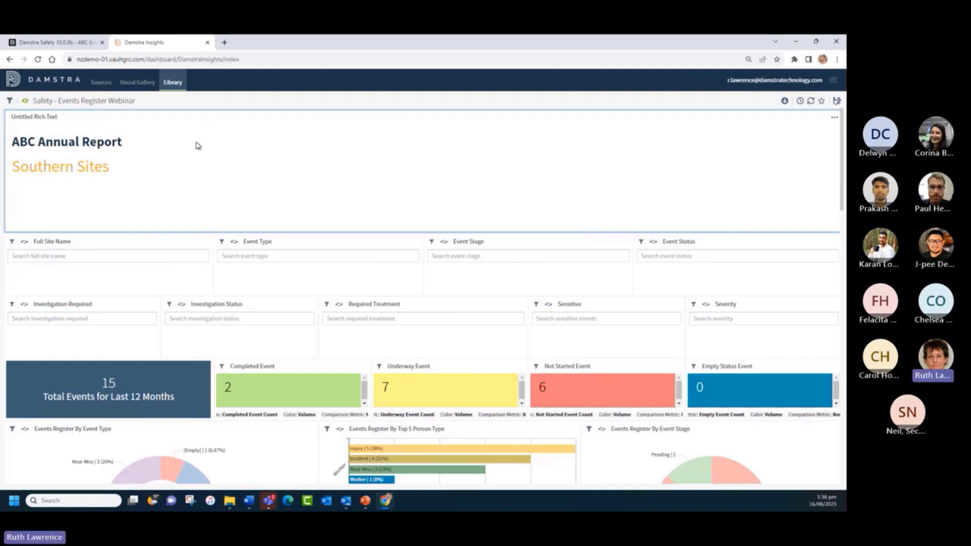
- Open My Annual Report 2023 from the Library, dismiss the responsive layout banner, and scroll through it
click(169, 85)
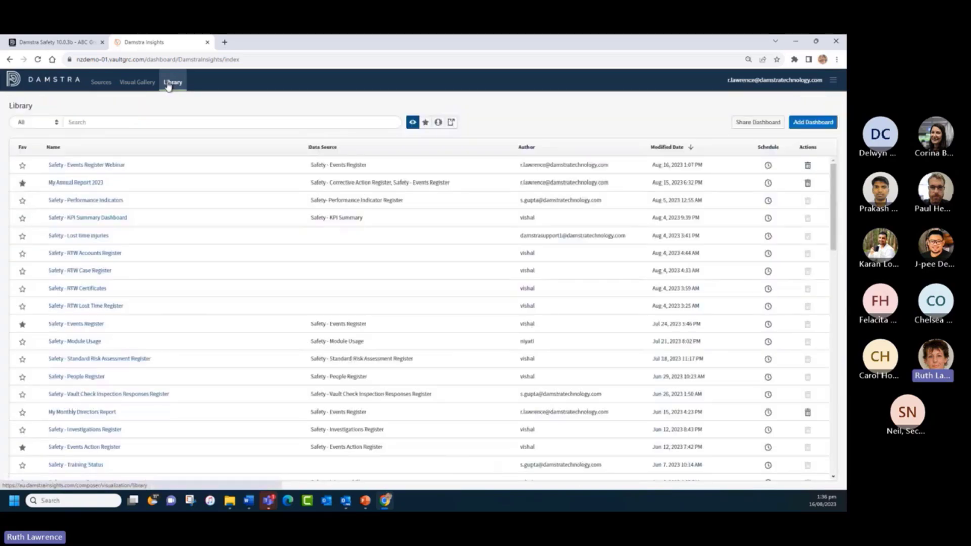
click(76, 183)
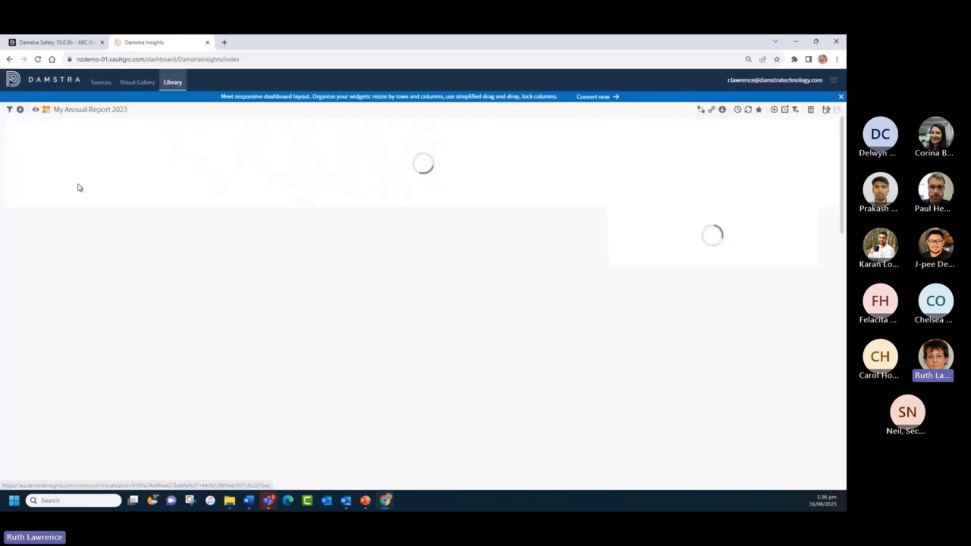
click(841, 97)
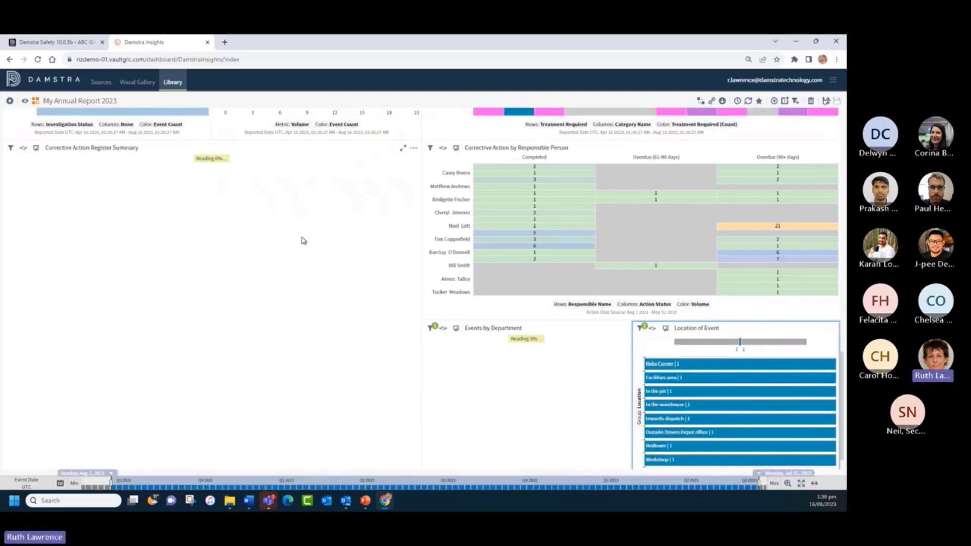
scroll(304, 240, up, 10)
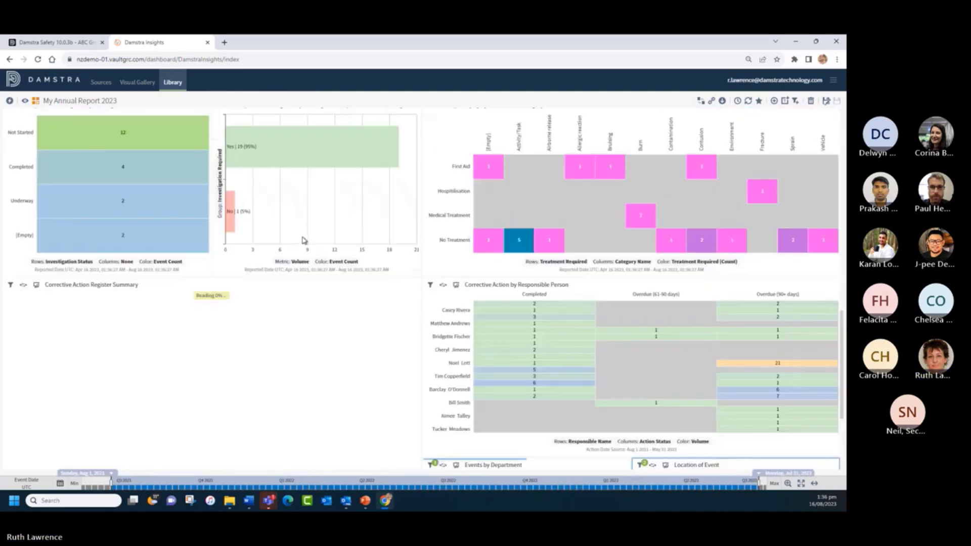
scroll(304, 241, up, 5)
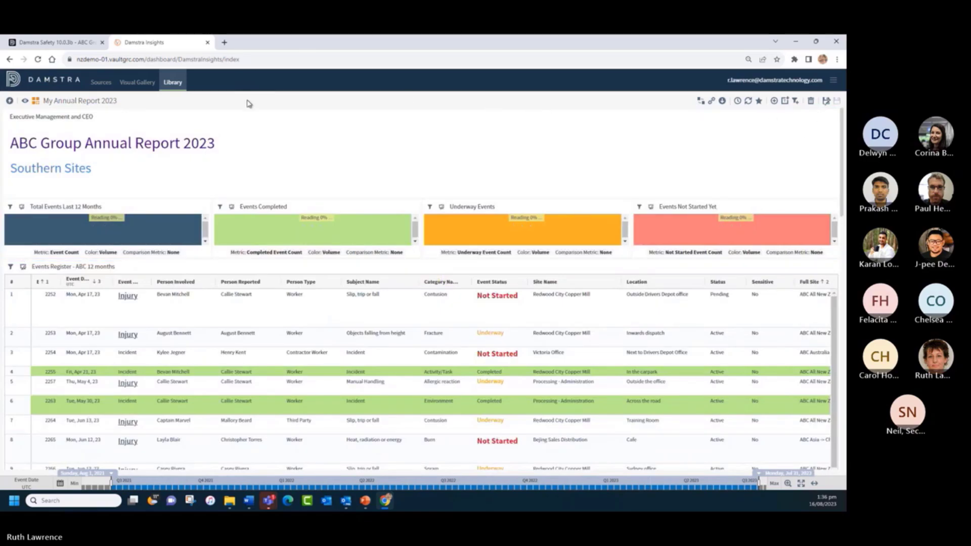
- View the annual report dashboard in preview mode, scrolling through its contents
click(24, 102)
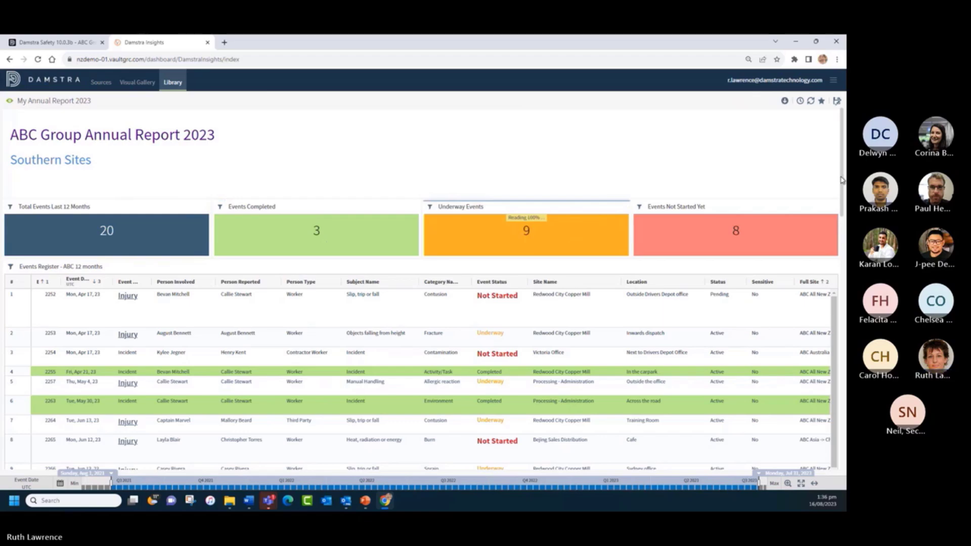
drag(840, 179, 844, 300)
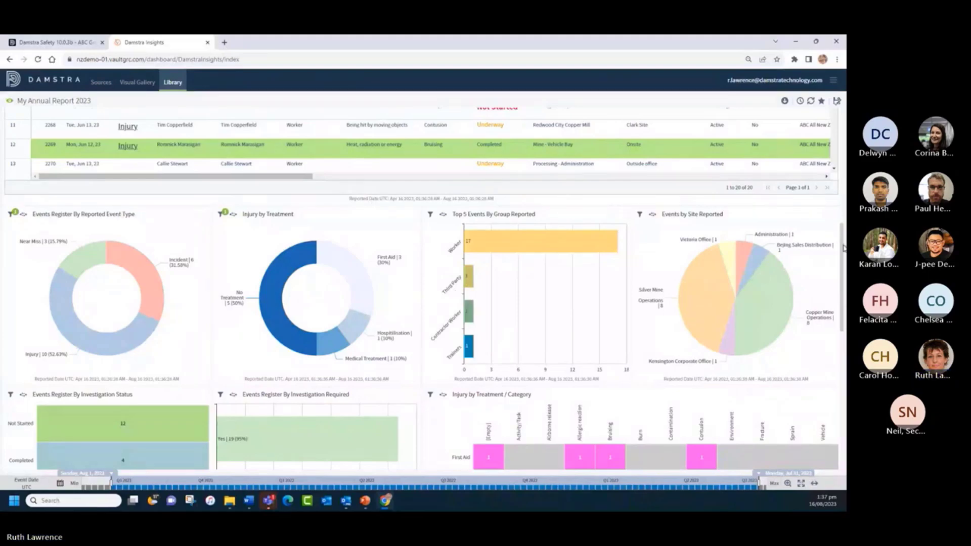
drag(842, 273, 844, 369)
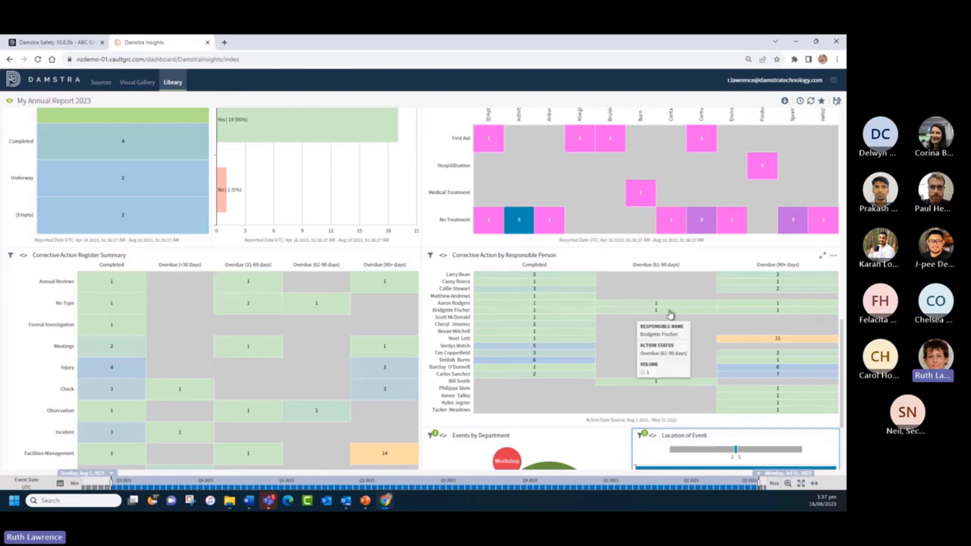
scroll(842, 325, down, 3)
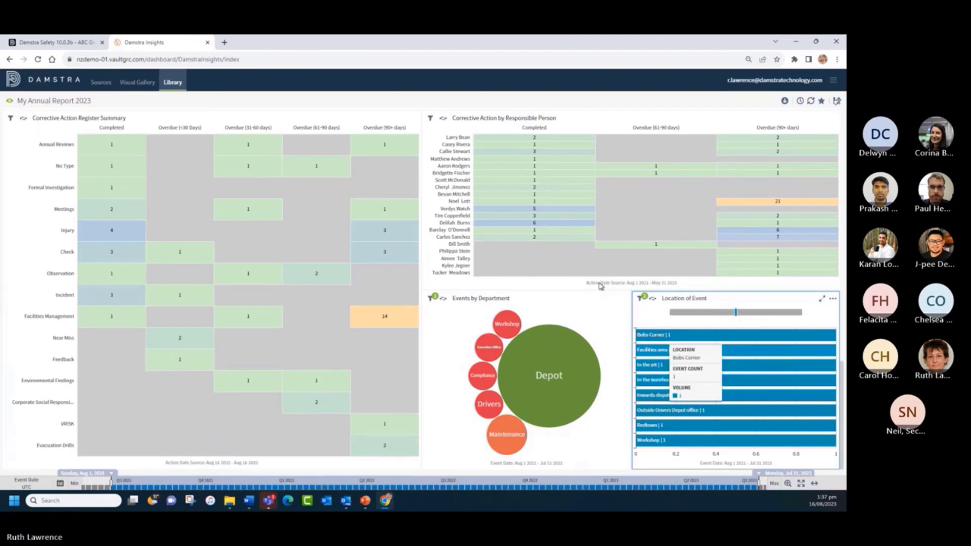
scroll(194, 205, up, 12)
scroll(193, 205, up, 6)
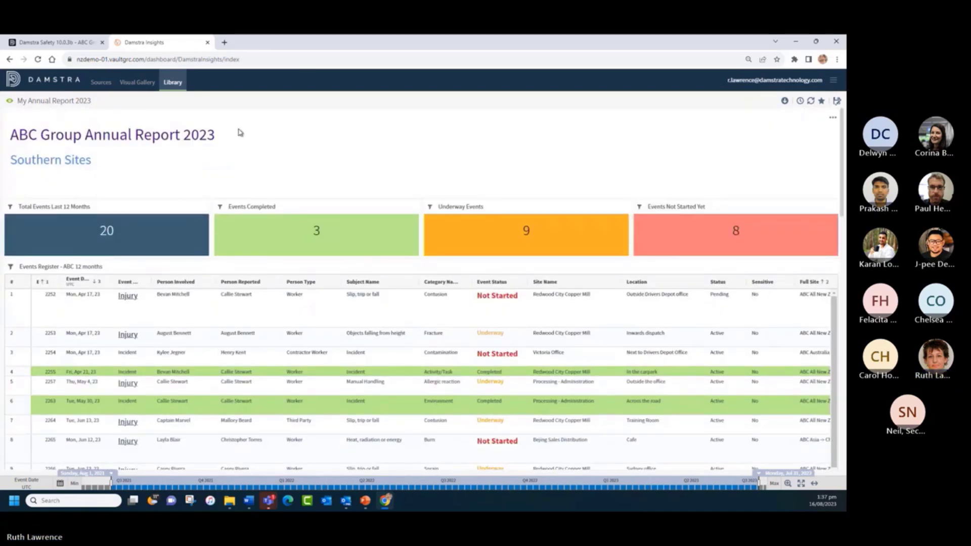
- Switch to edit mode, show the empty Scheduled Reports list, and switch to the PowerPoint slides
click(9, 102)
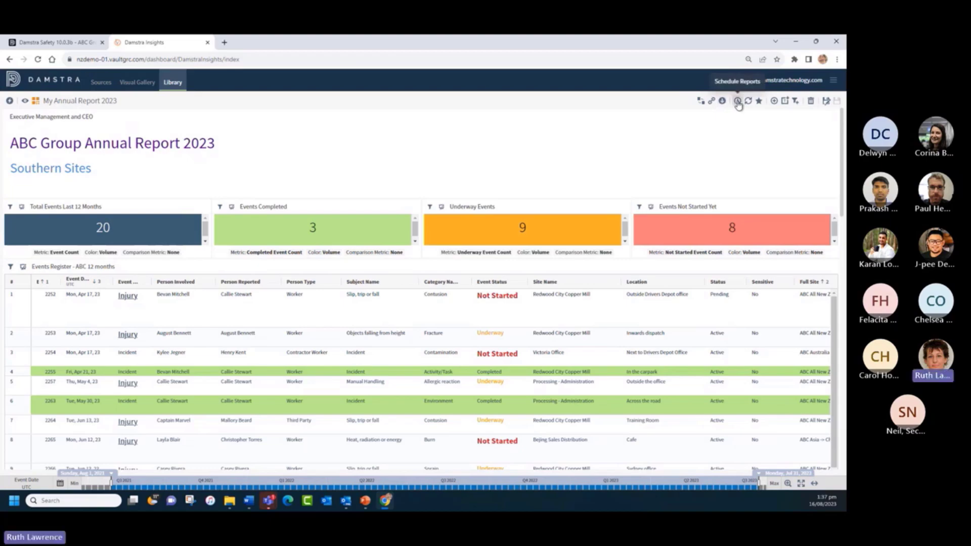
click(737, 102)
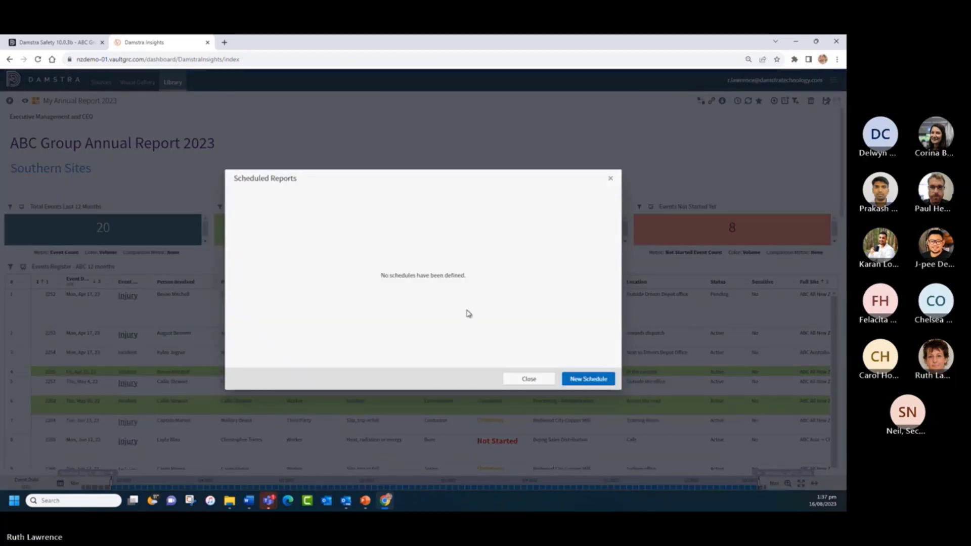
click(363, 501)
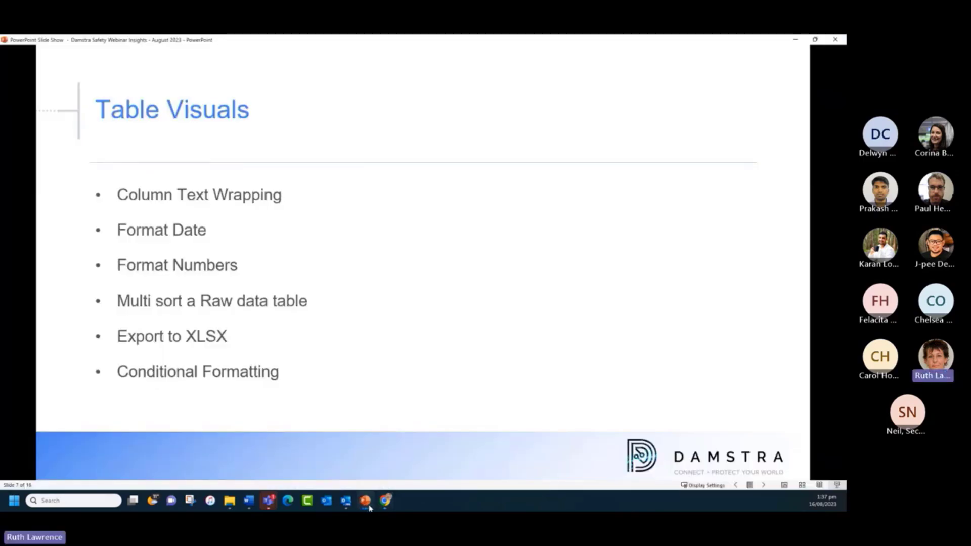
- Present slides 10 and 11 on scheduling reports, then return to the dashboard in Chrome
click(764, 485)
click(763, 485)
click(764, 485)
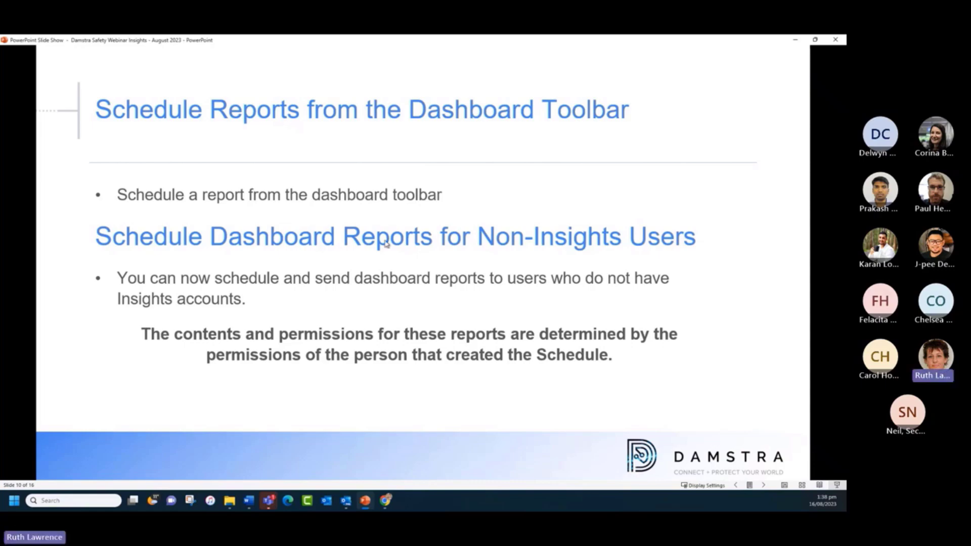
click(438, 299)
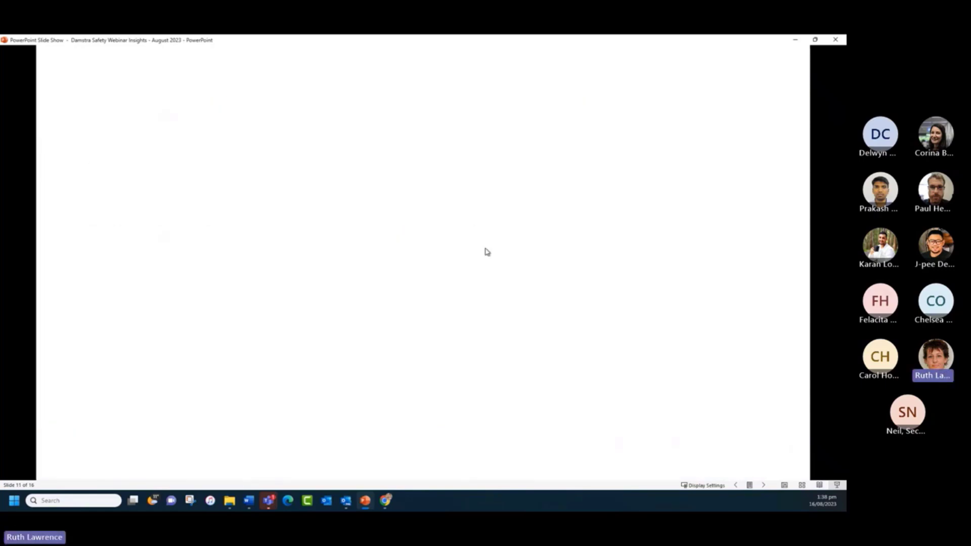
click(386, 502)
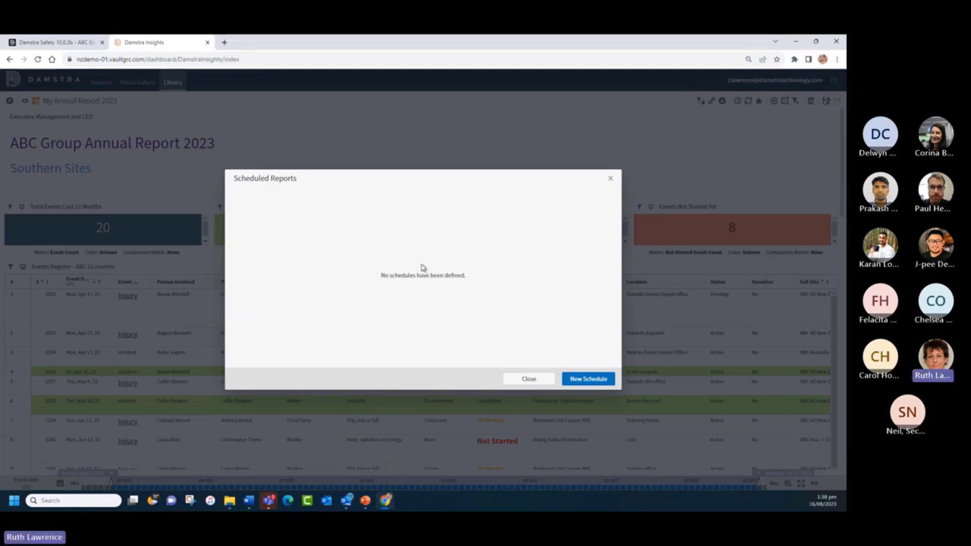
- Start a new schedule, replacing the default recipient with a suggested user and a typed e-mail address
click(586, 381)
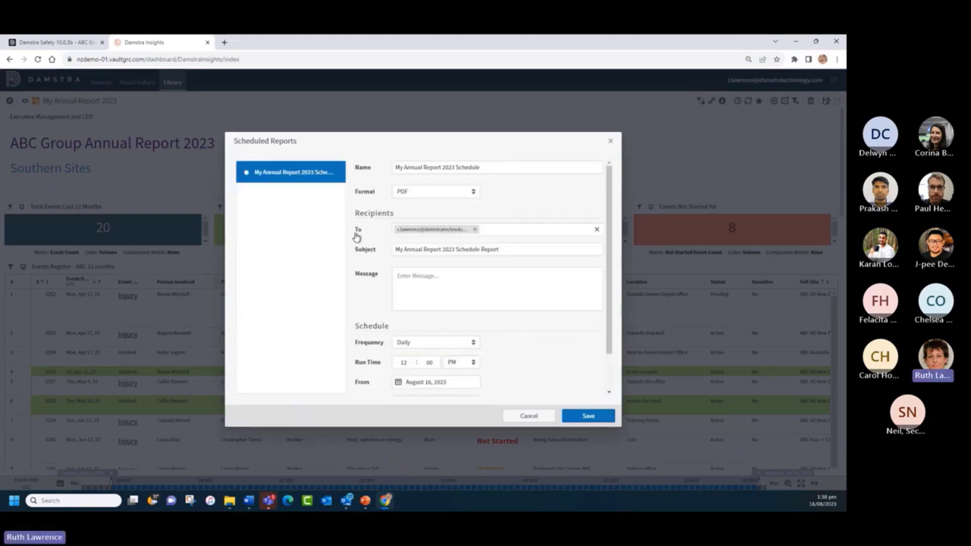
click(474, 229)
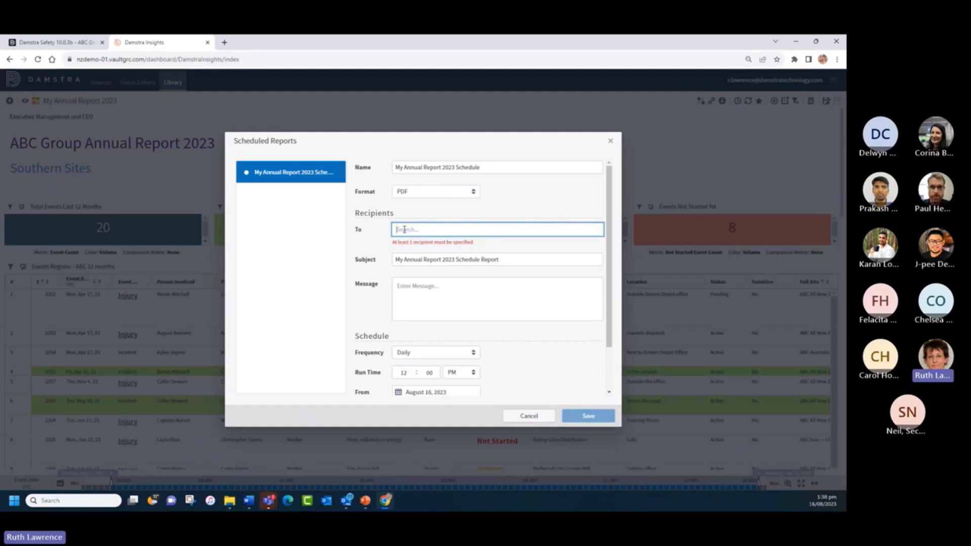
text(v)
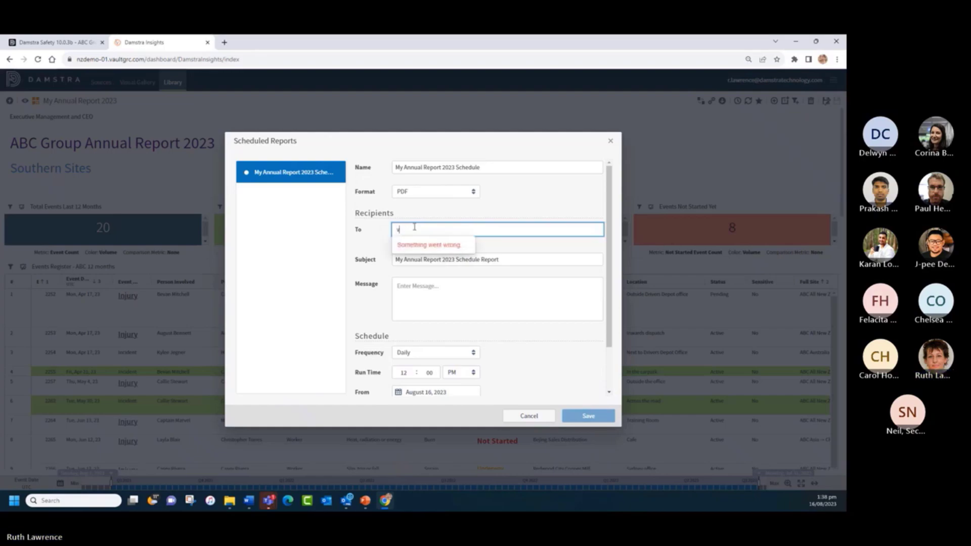
scroll(405, 228, down, 1)
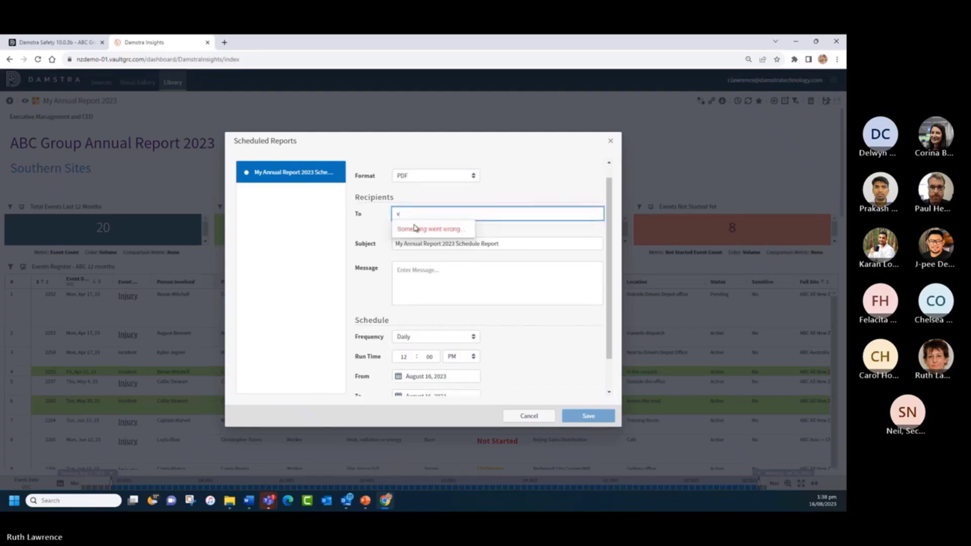
text(is)
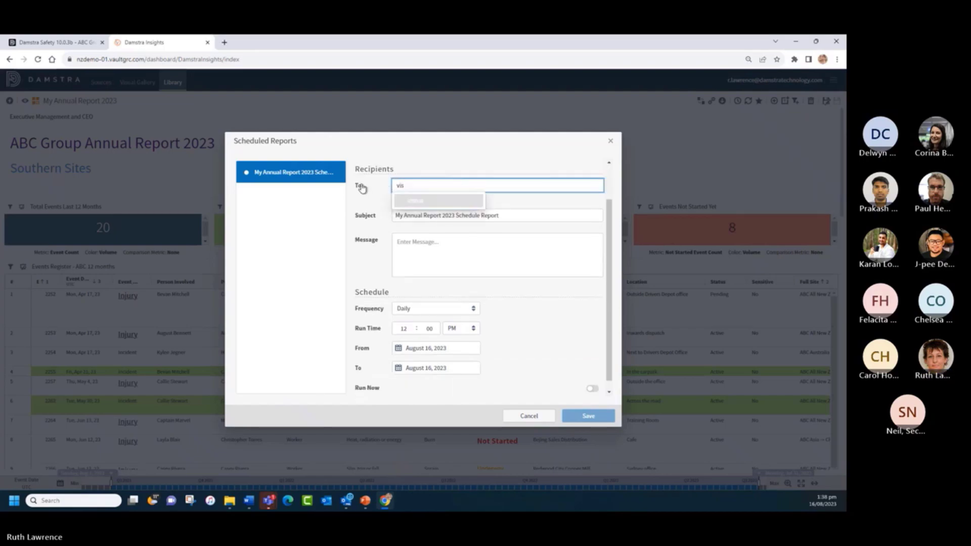
click(445, 202)
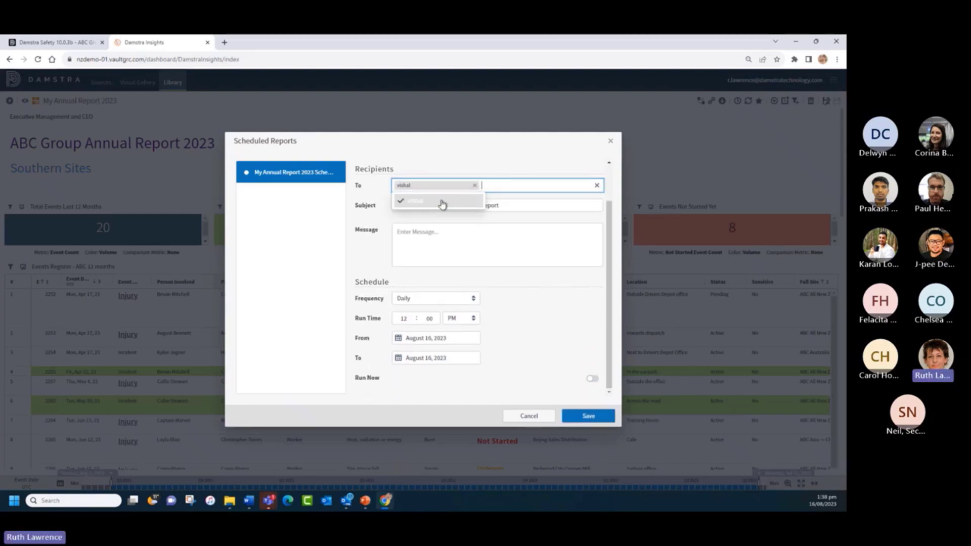
scroll(611, 354, up, 2)
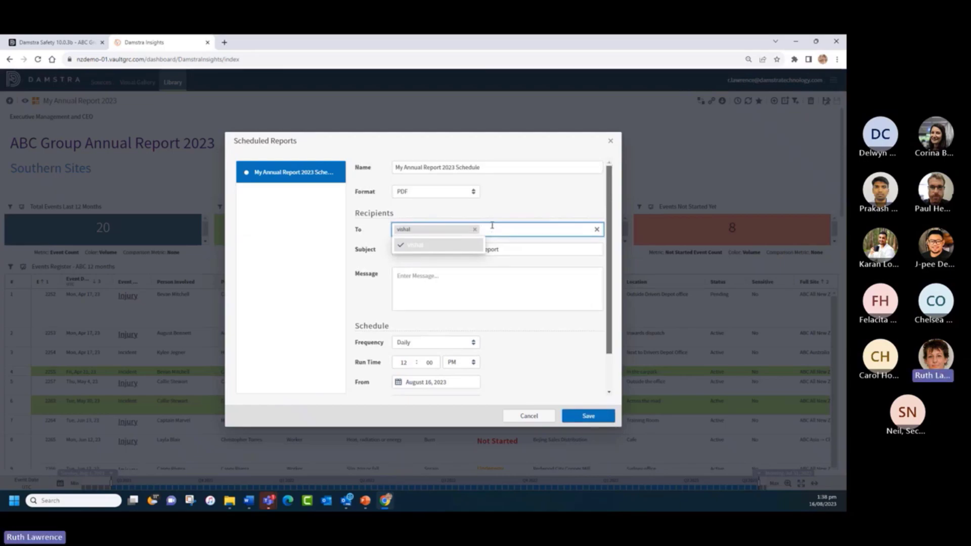
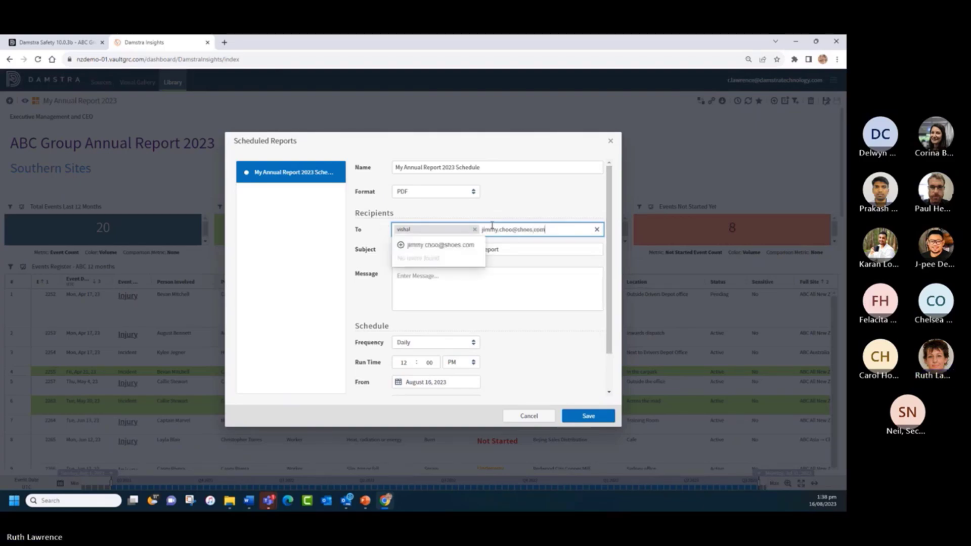
click(445, 245)
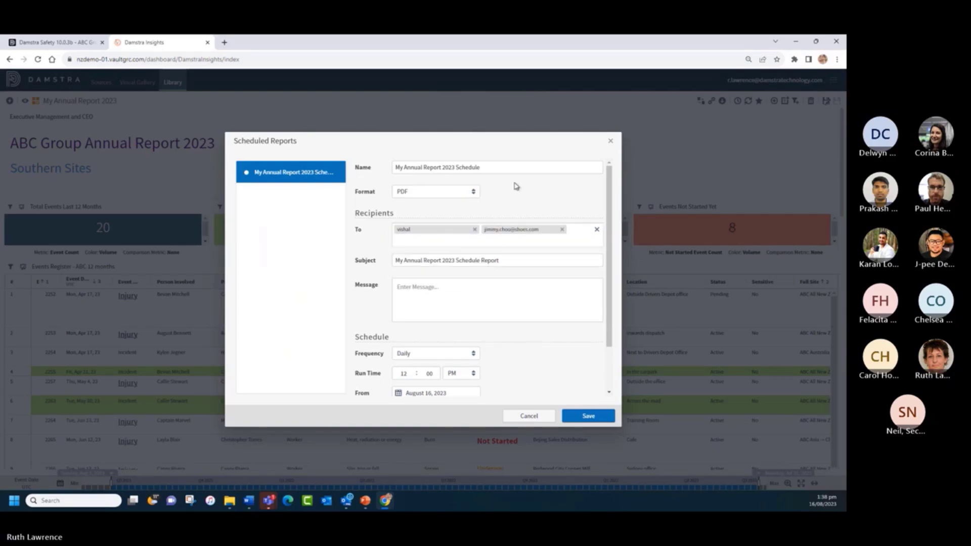
- Enter 'Annual Report' as the schedule message
click(405, 287)
text(Annual Report)
scroll(516, 343, down, 2)
- Set the schedule to run Monthly on day 1, ending August 16, 2024
click(433, 304)
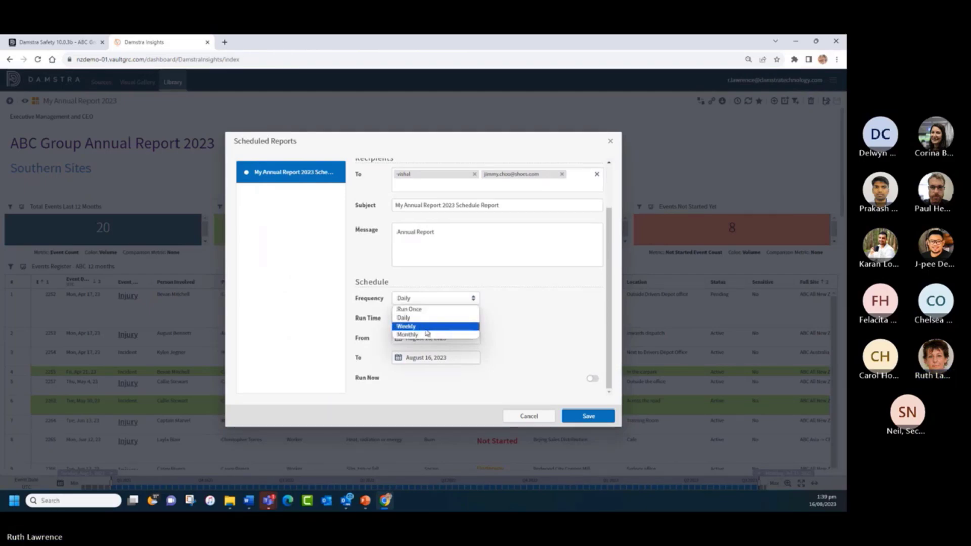
click(425, 334)
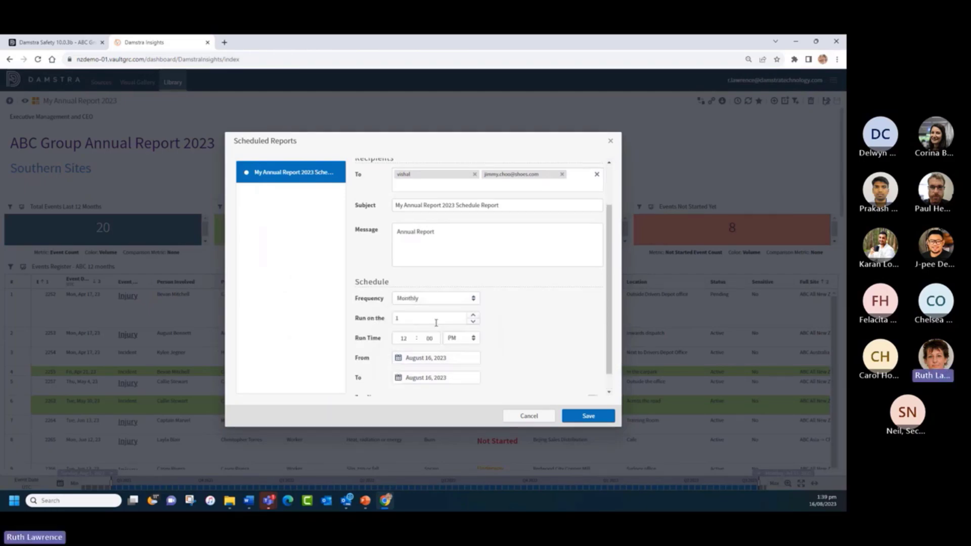
double_click(407, 318)
click(533, 316)
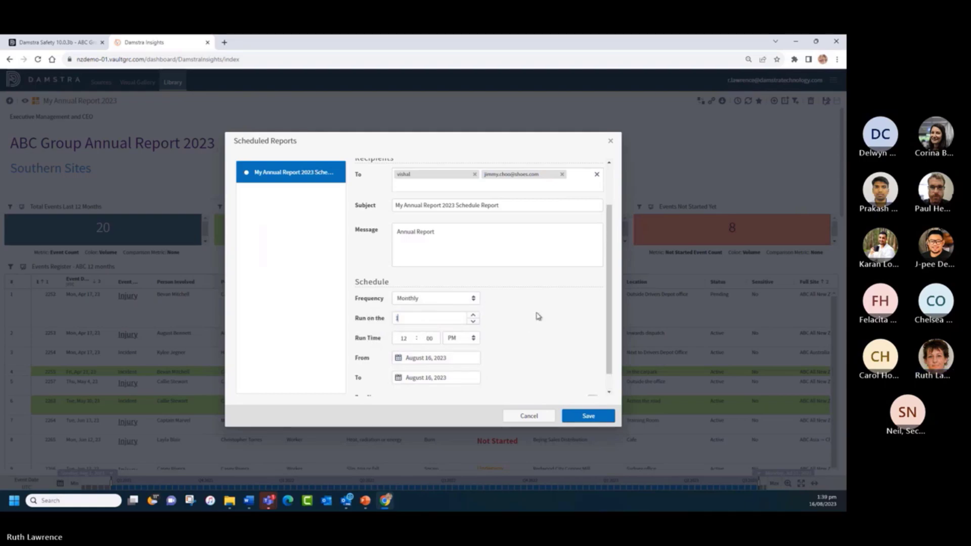
scroll(517, 329, down, 1)
scroll(516, 329, down, 1)
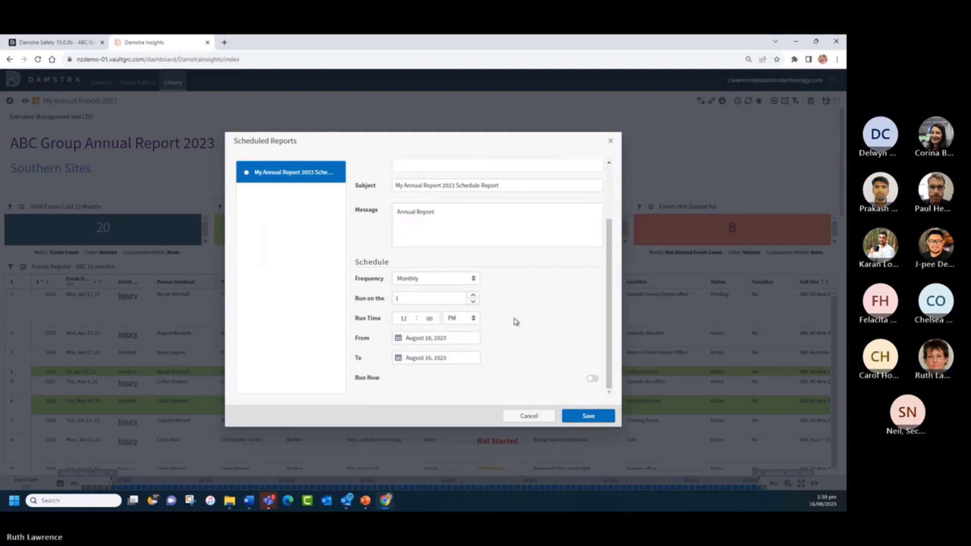
click(449, 358)
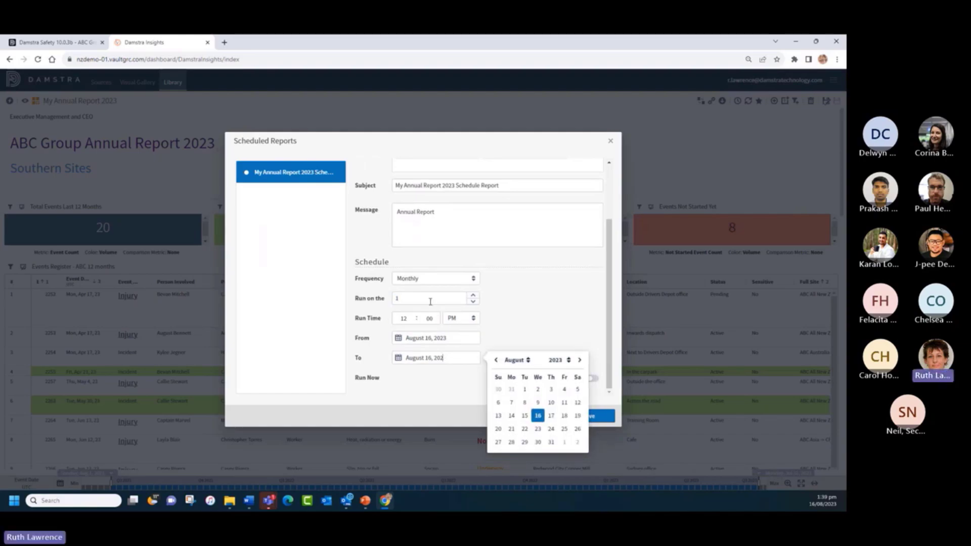
text(4)
click(500, 317)
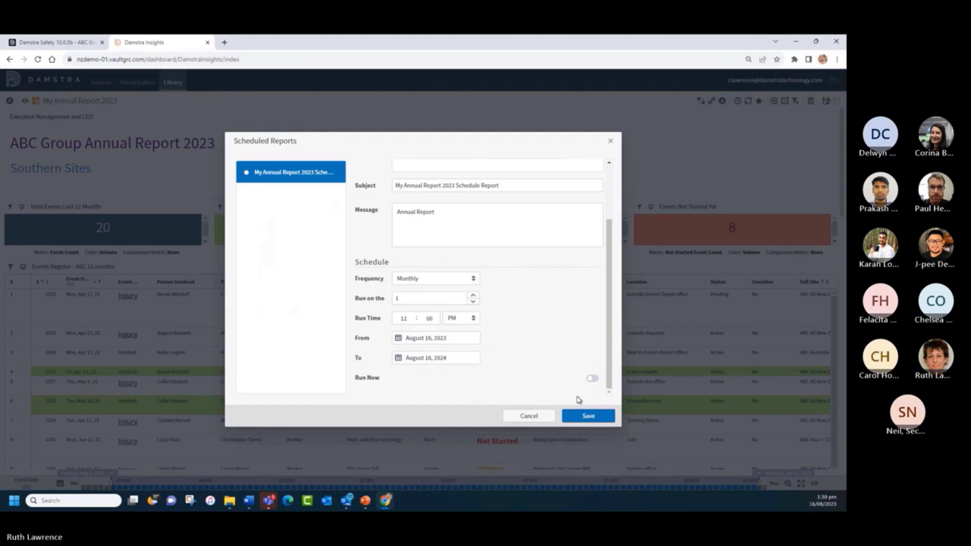
click(587, 416)
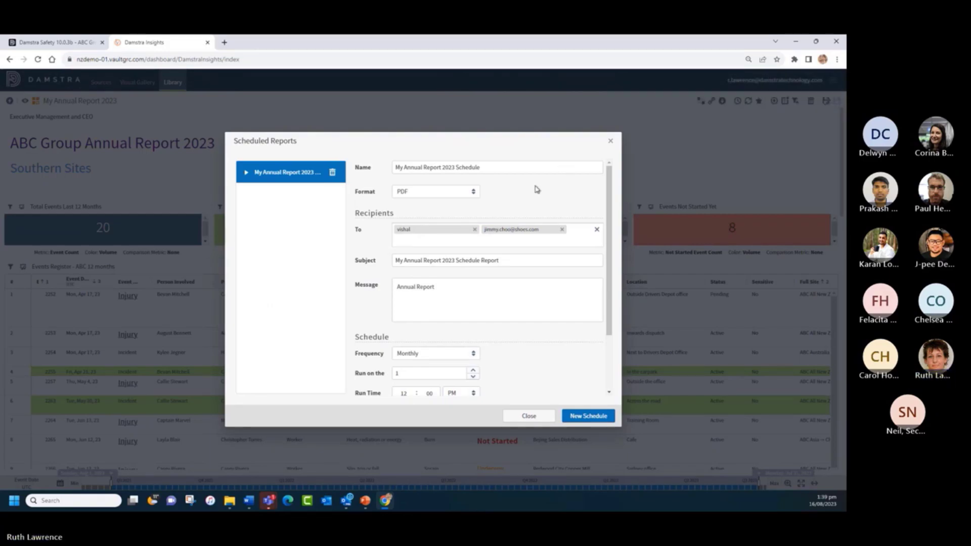
click(332, 173)
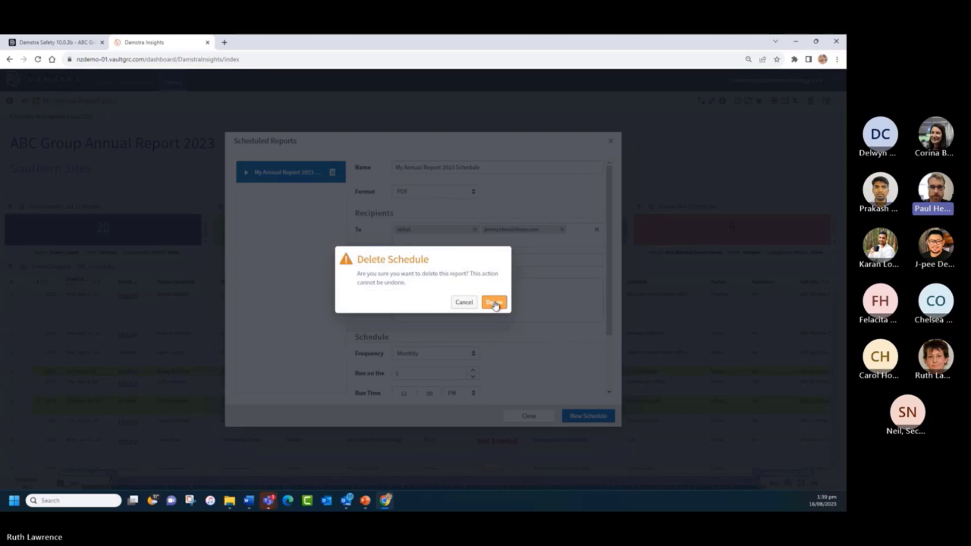
click(462, 302)
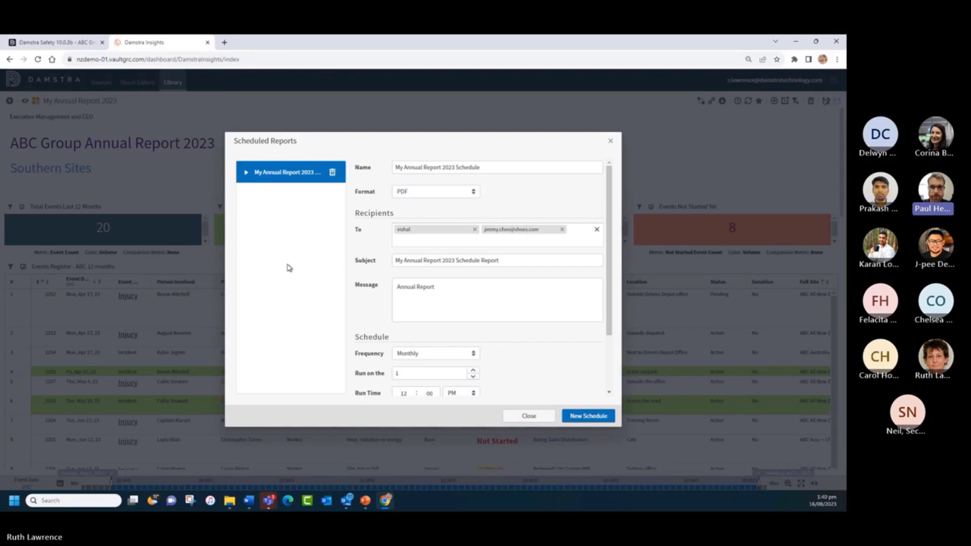
click(23, 42)
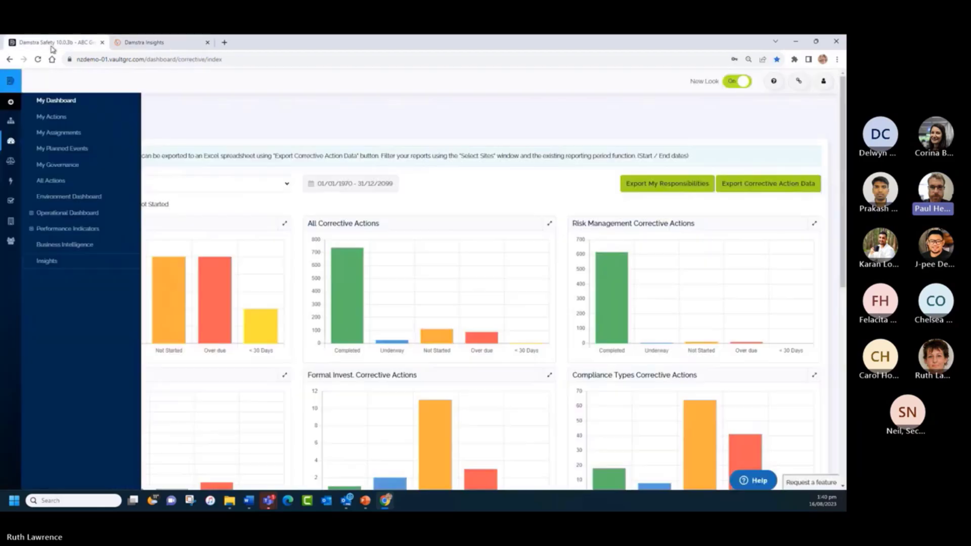
click(11, 121)
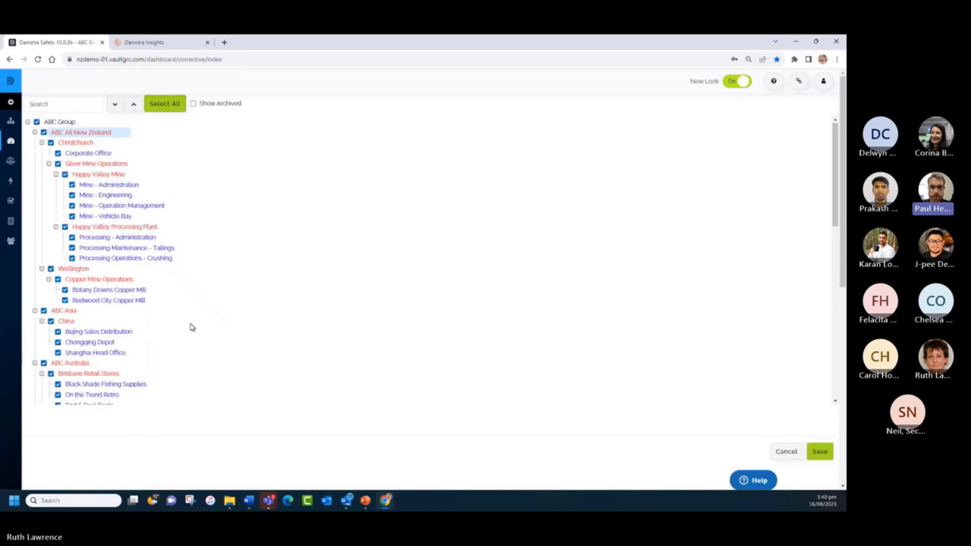
scroll(191, 327, down, 5)
scroll(189, 327, up, 5)
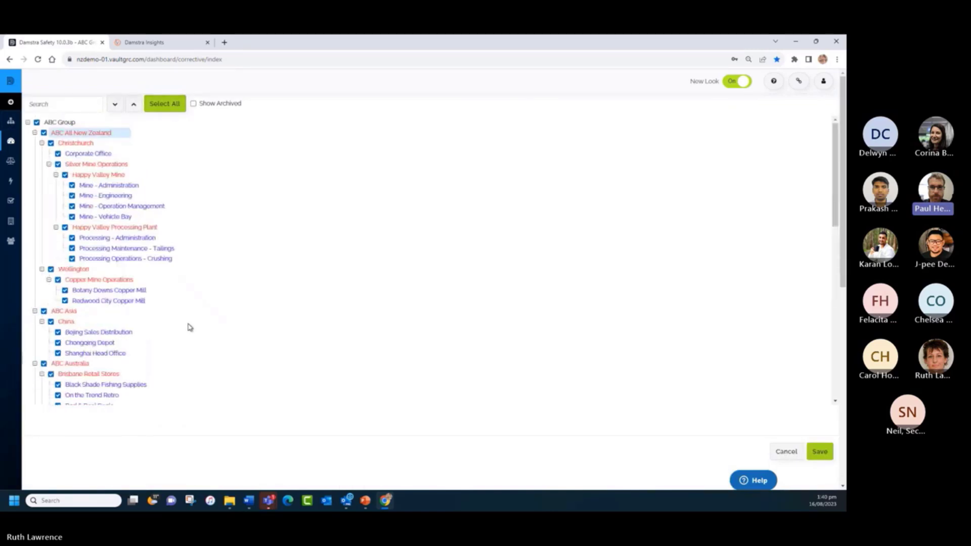
click(147, 43)
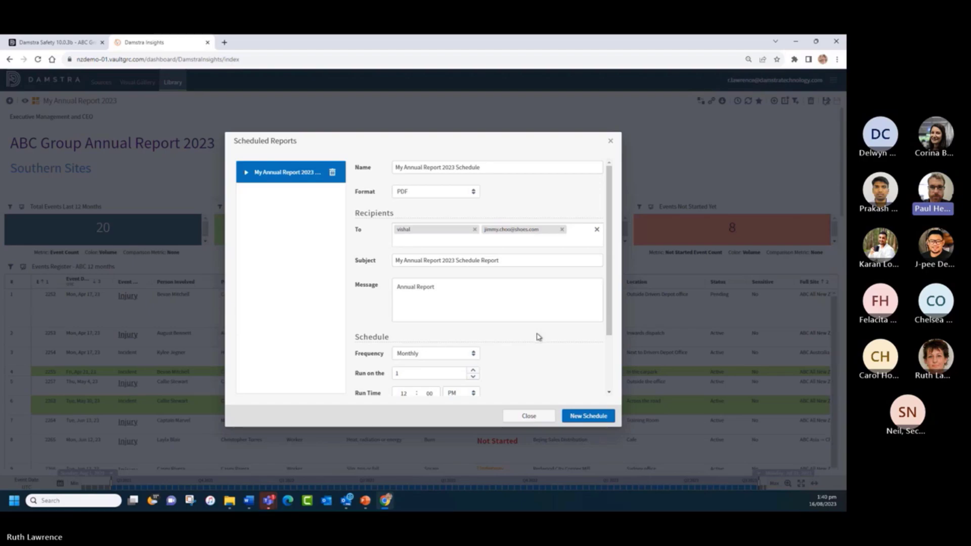
- Reopen Scheduled Reports, delete the My Annual Report 2023 Schedule, and close the dialog
click(611, 143)
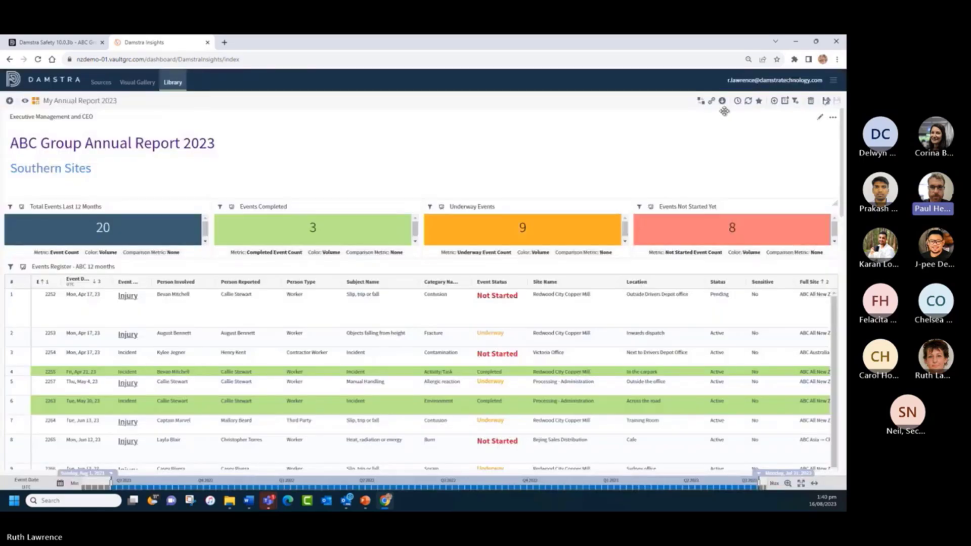
click(737, 103)
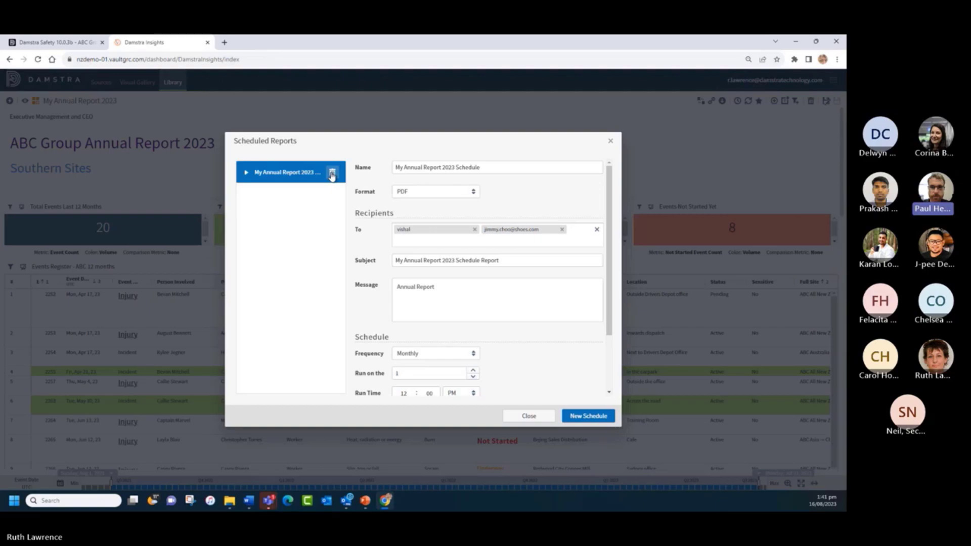
click(332, 173)
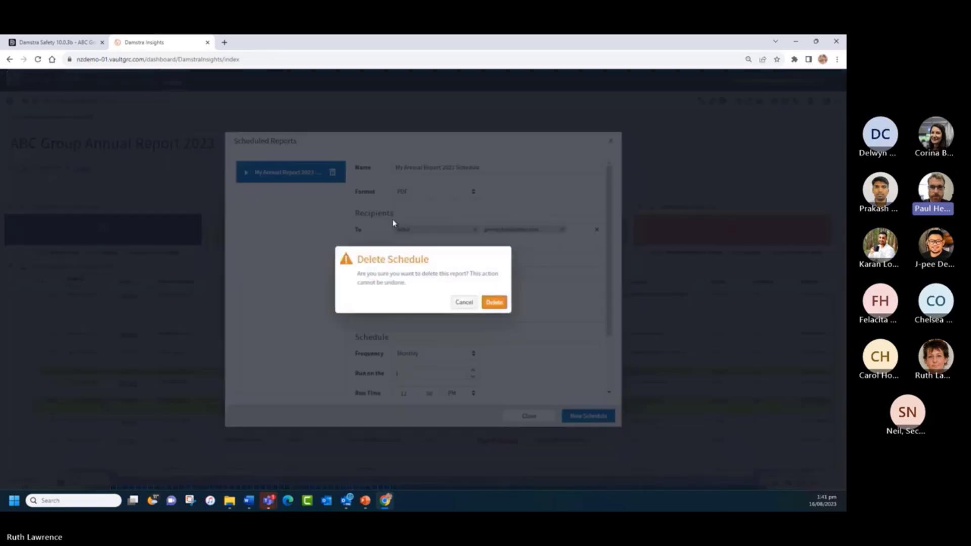
click(494, 303)
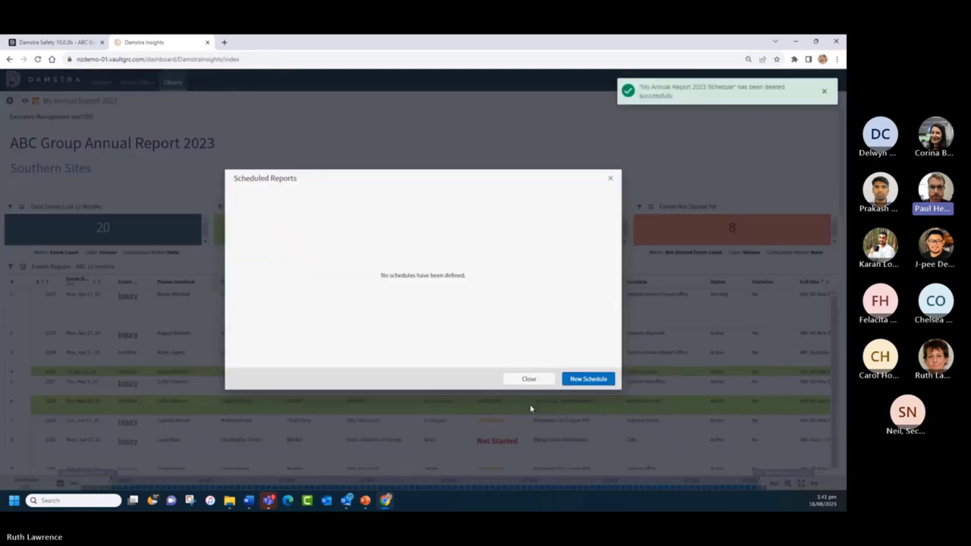
click(609, 180)
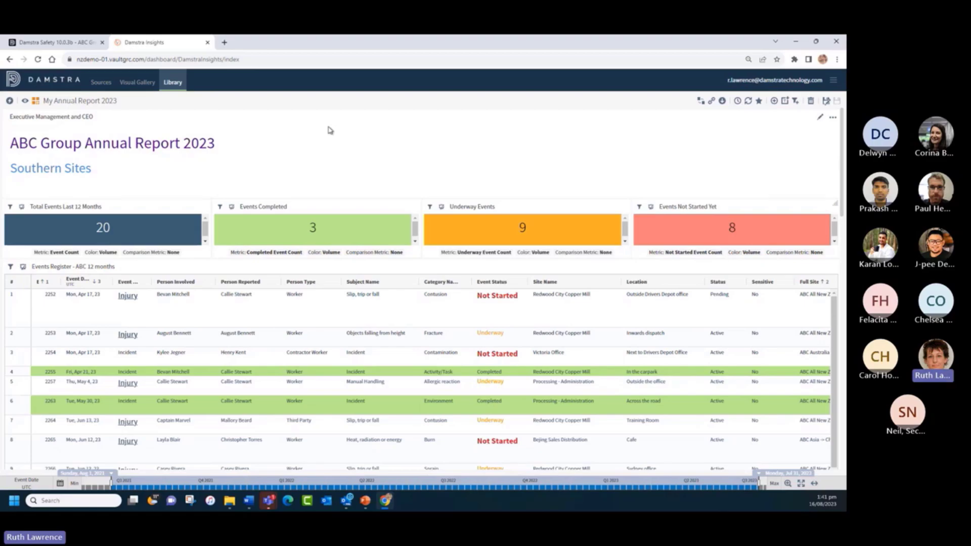
- Review the My Annual Report 2023 dashboard down to its event visuals and show the Screenshot (PNG) and PDF export options
scroll(356, 138, down, 2)
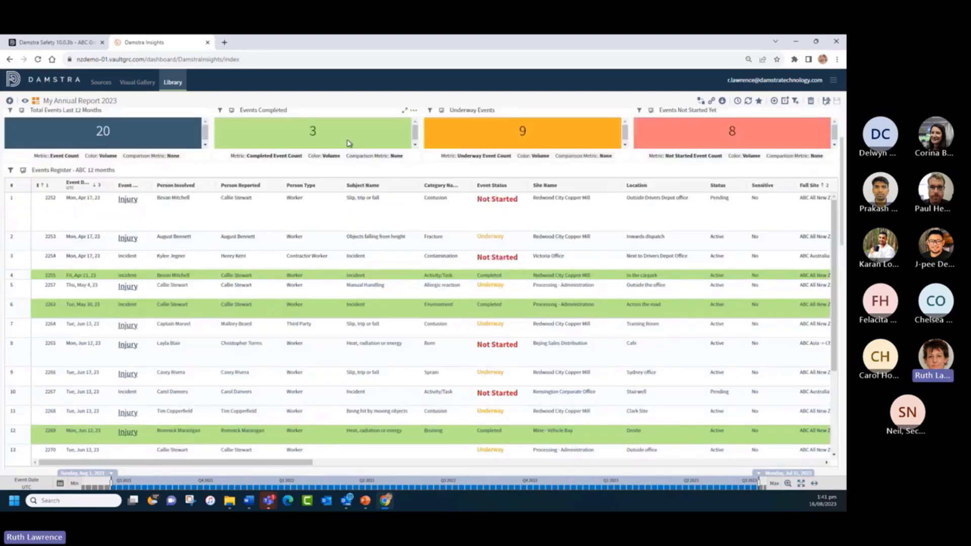
scroll(348, 143, down, 5)
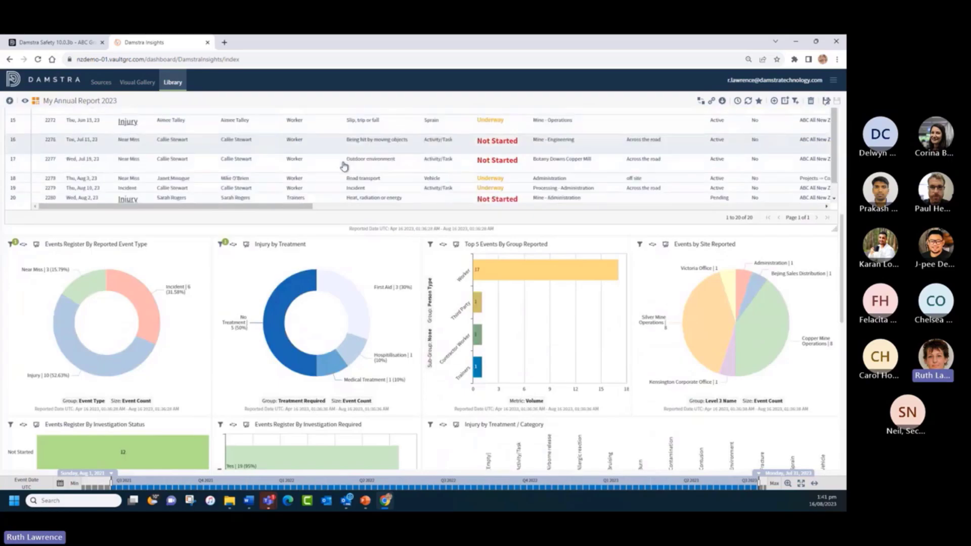
scroll(344, 166, down, 1)
scroll(340, 319, down, 5)
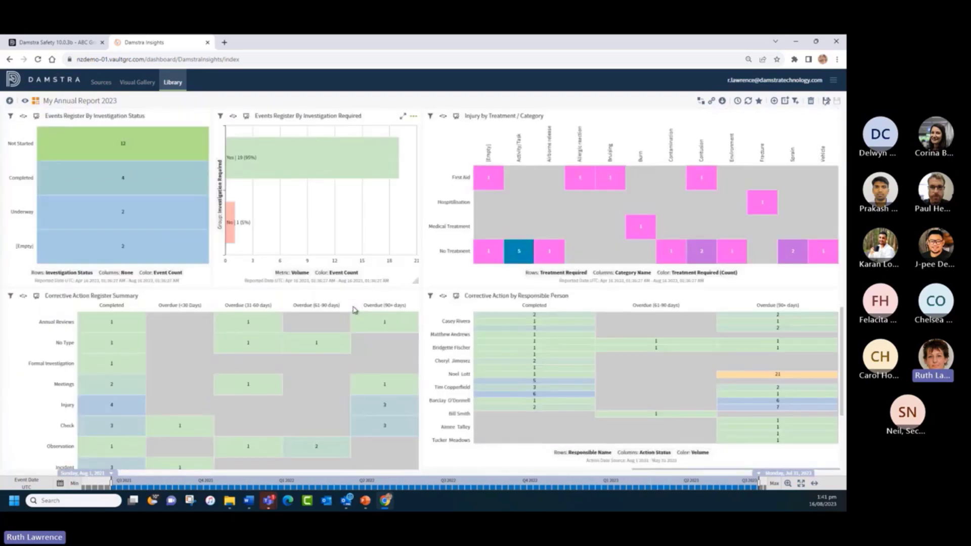
scroll(354, 310, down, 4)
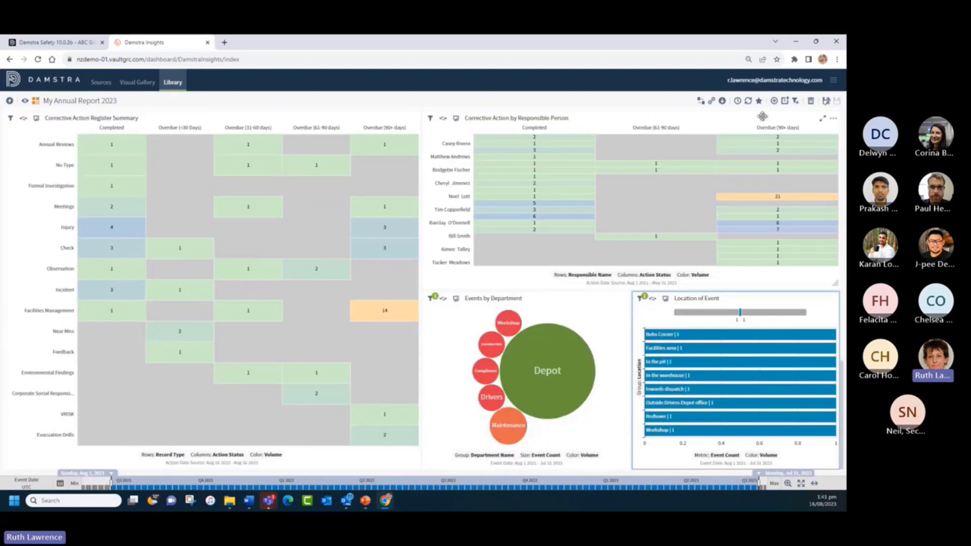
click(722, 101)
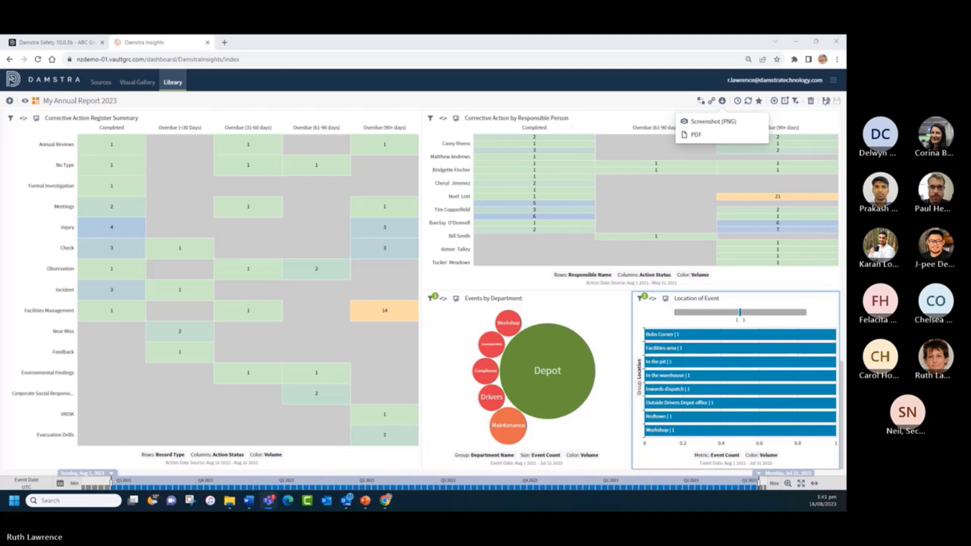
- View the exported My Annual Report 2023.pdf in a maximized Teams window at 100% zoom
click(268, 500)
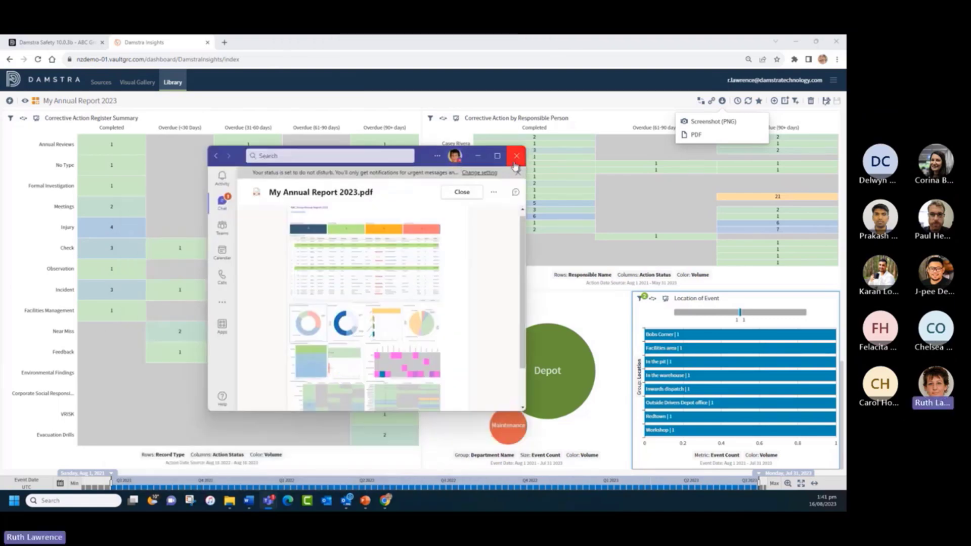
click(498, 156)
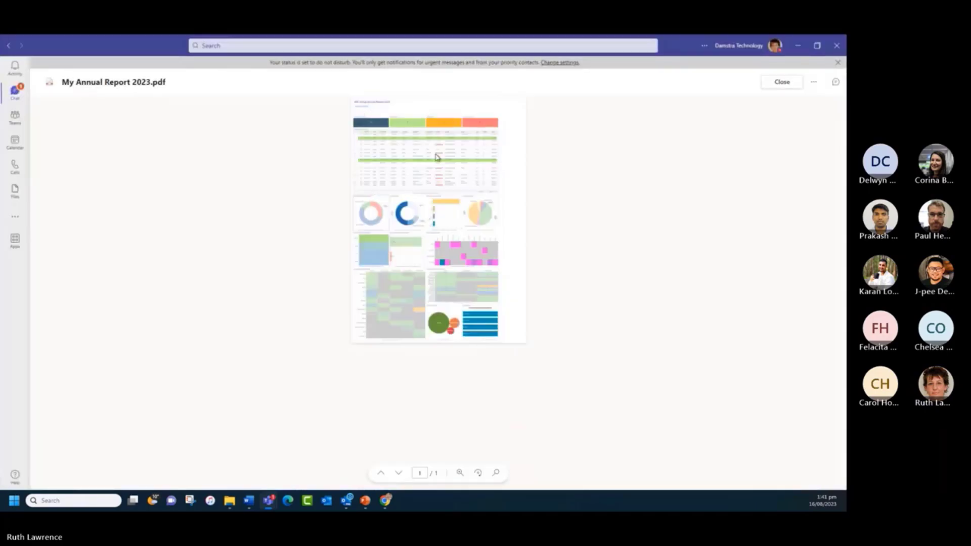
click(459, 472)
click(475, 380)
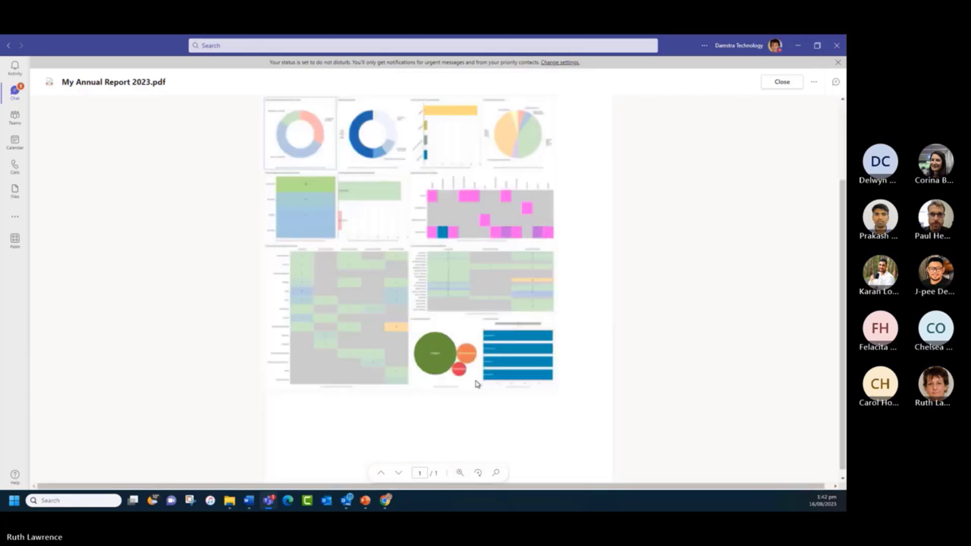
scroll(402, 299, up, 3)
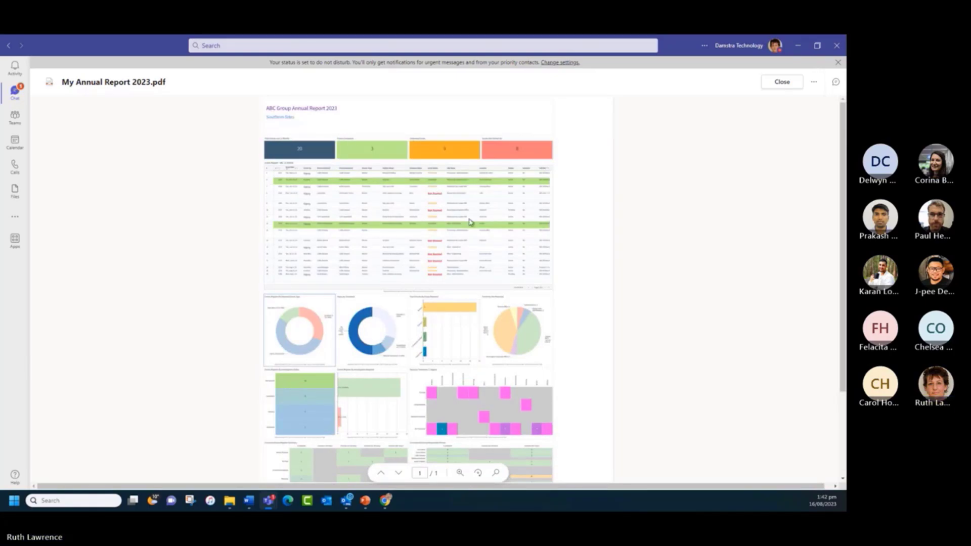
scroll(485, 385, down, 3)
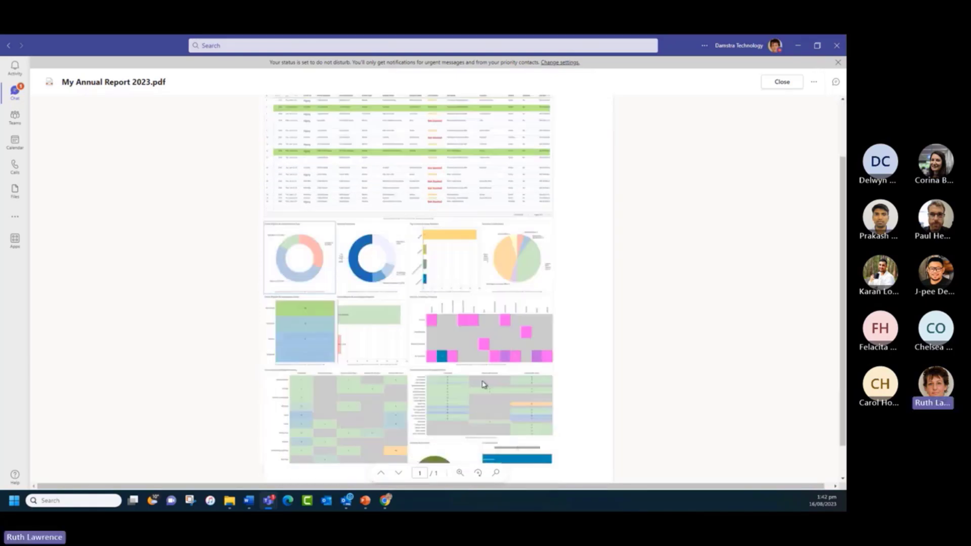
scroll(468, 382, up, 3)
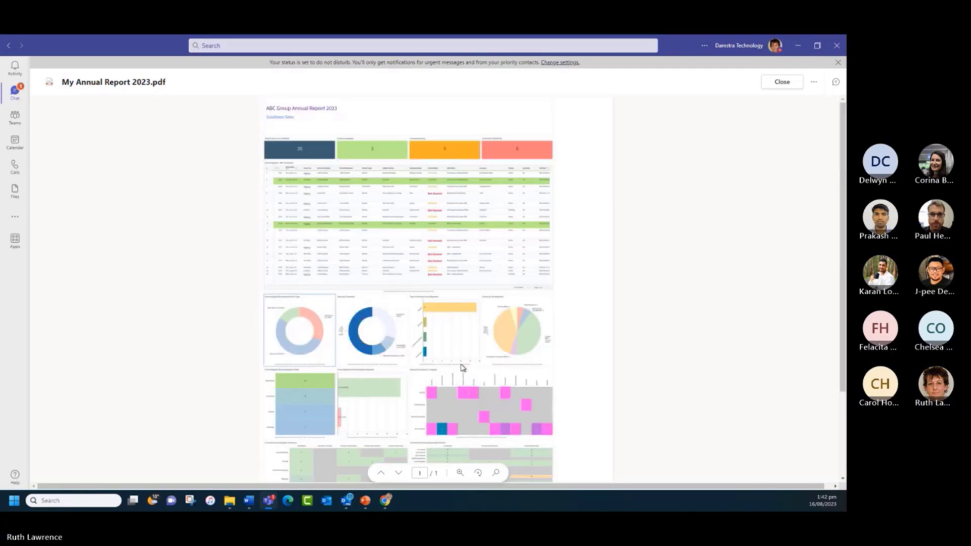
- Close the PDF preview and return to the Damstra Insights Library of dashboards
click(781, 82)
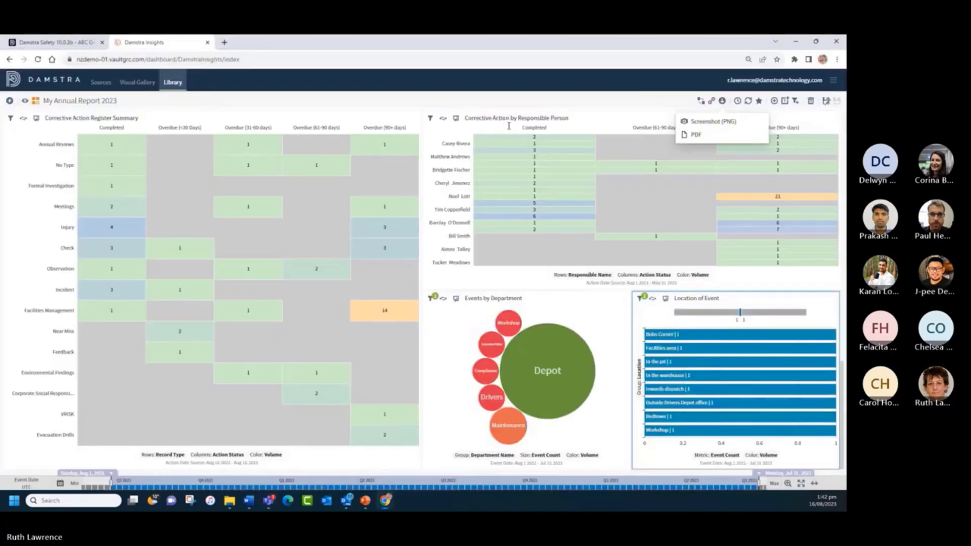
scroll(396, 202, up, 10)
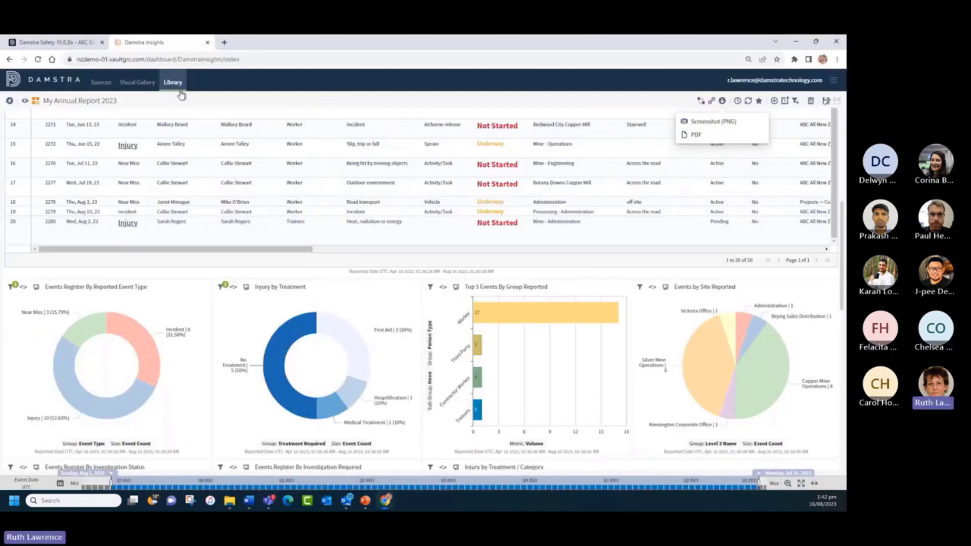
click(174, 84)
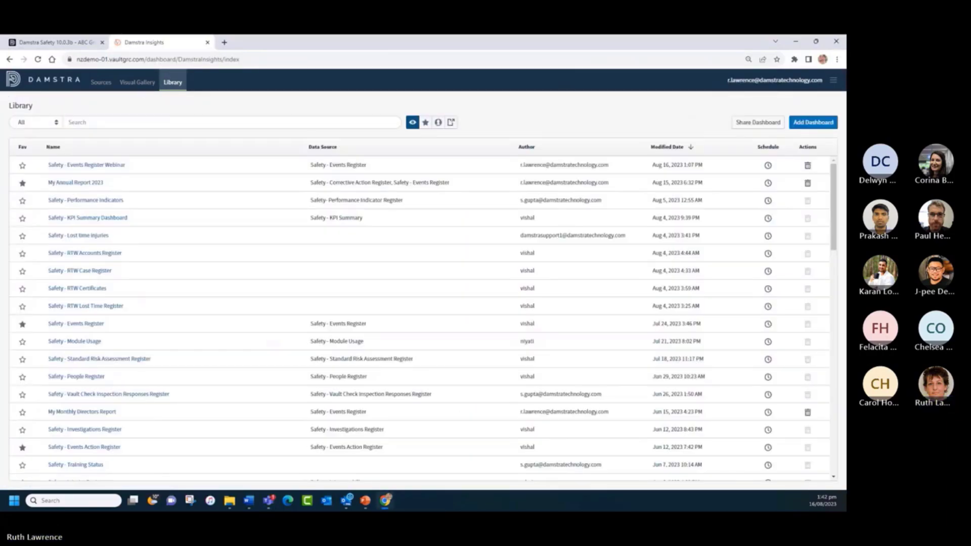